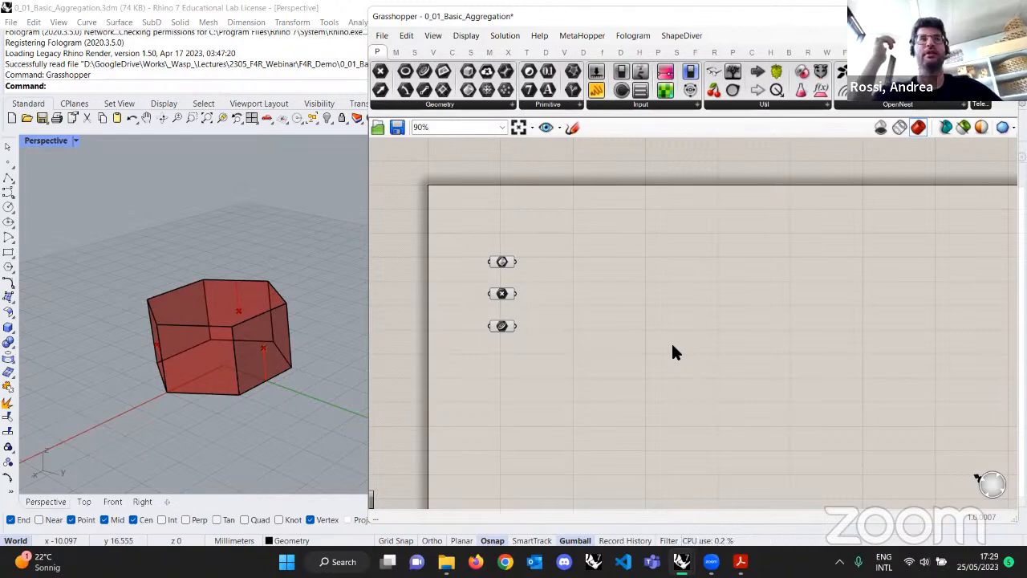
key(ctrl+s)
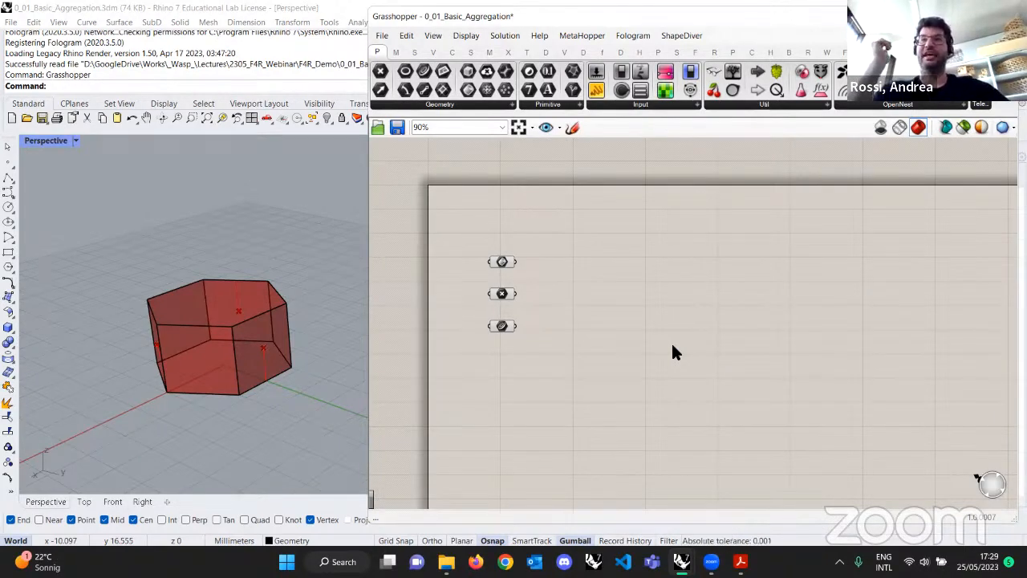
key(ctrl+s)
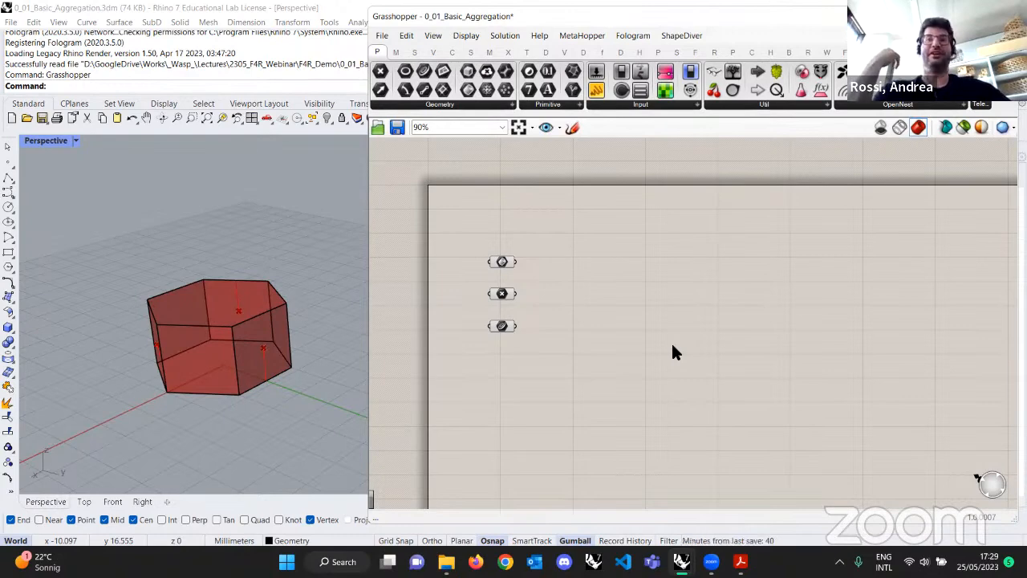
key(ctrl+s)
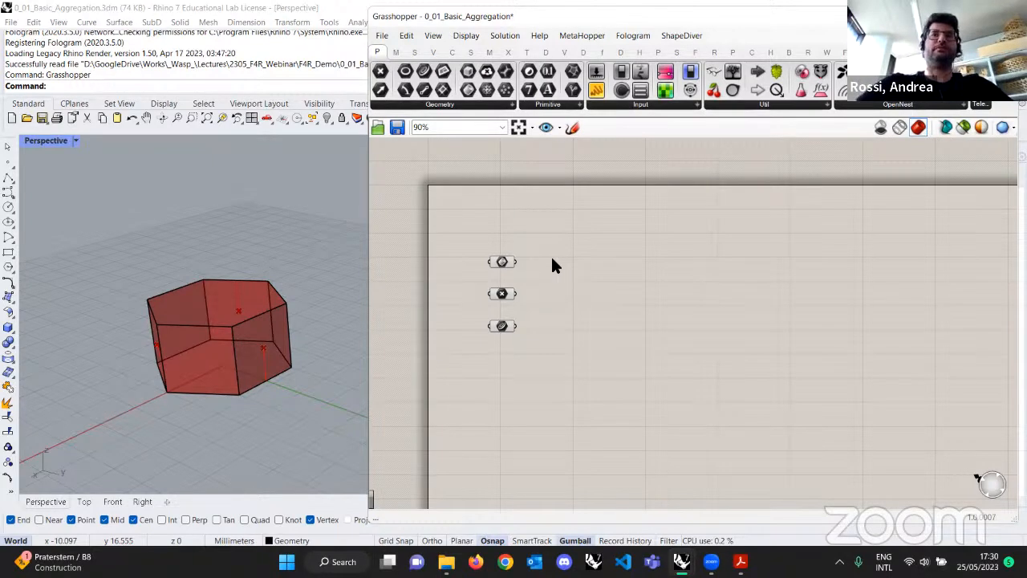
Examine the hexagonal part geometry referenced by the first parameter from several angles in the 3D view.
right_drag(564, 266, 572, 266)
scroll(553, 265, up, 3)
click(514, 252)
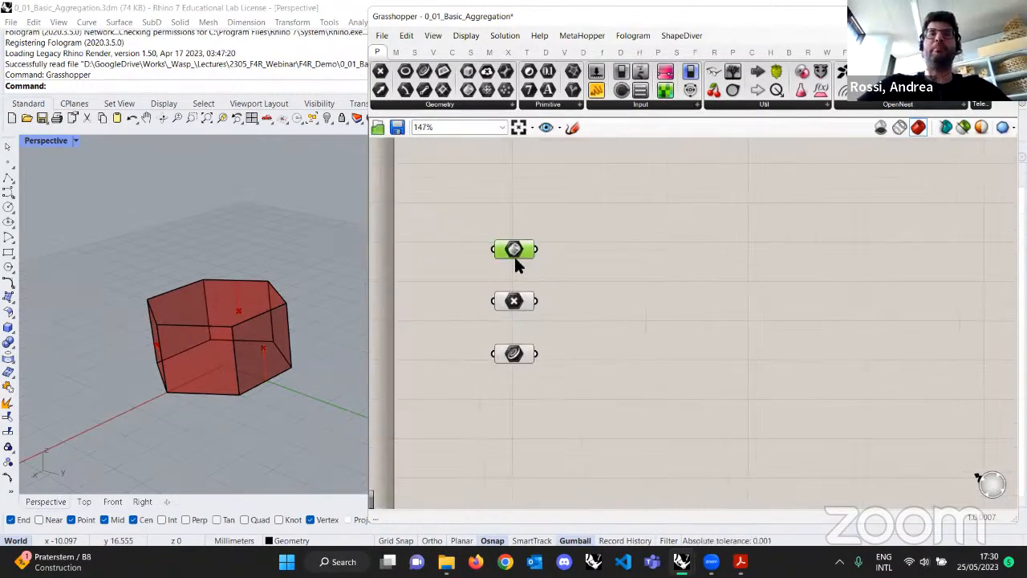
scroll(316, 313, up, 5)
right_drag(316, 313, 320, 330)
scroll(319, 329, down, 5)
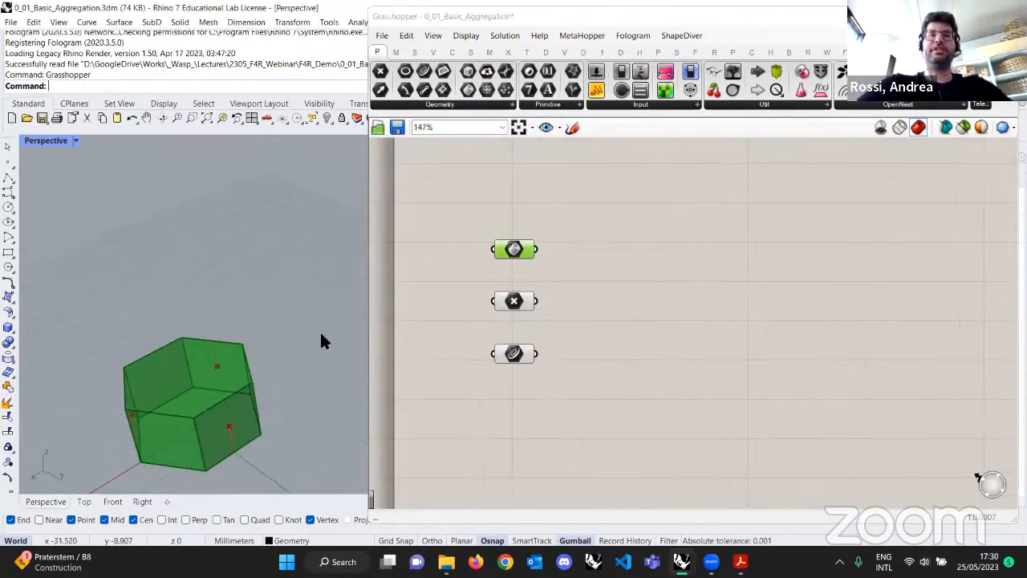
shift+right_drag(291, 371, 307, 303)
click(547, 276)
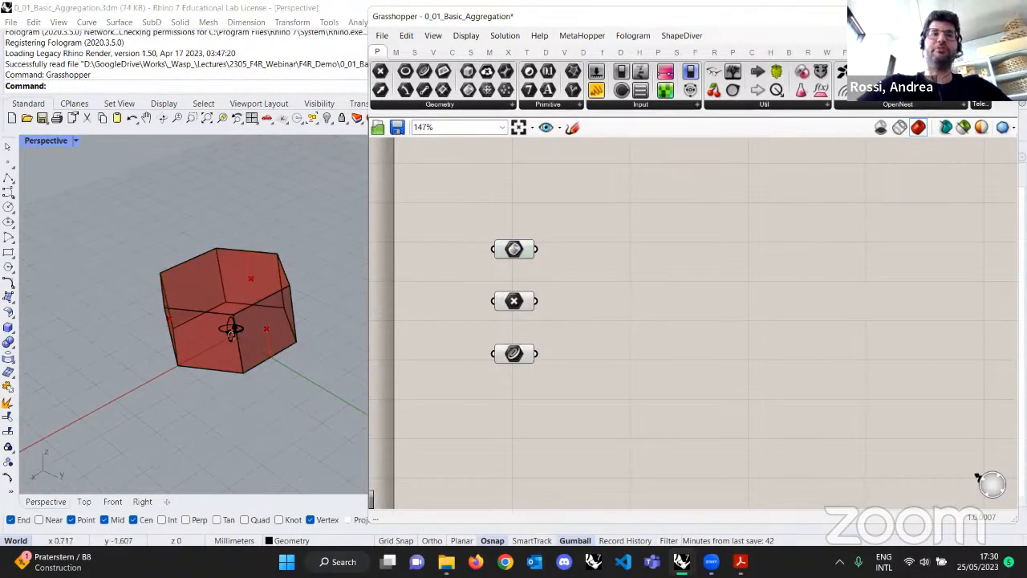
right_drag(231, 329, 274, 299)
scroll(275, 300, up, 5)
scroll(263, 310, down, 3)
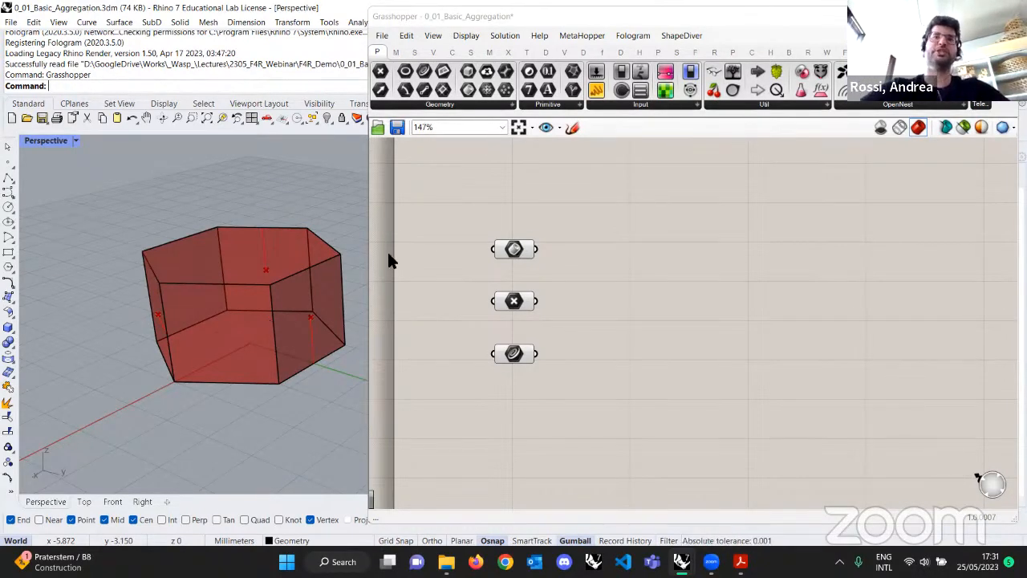
Examine the connection centre points on the hexagonal part's side faces, referenced by the point parameter.
click(514, 304)
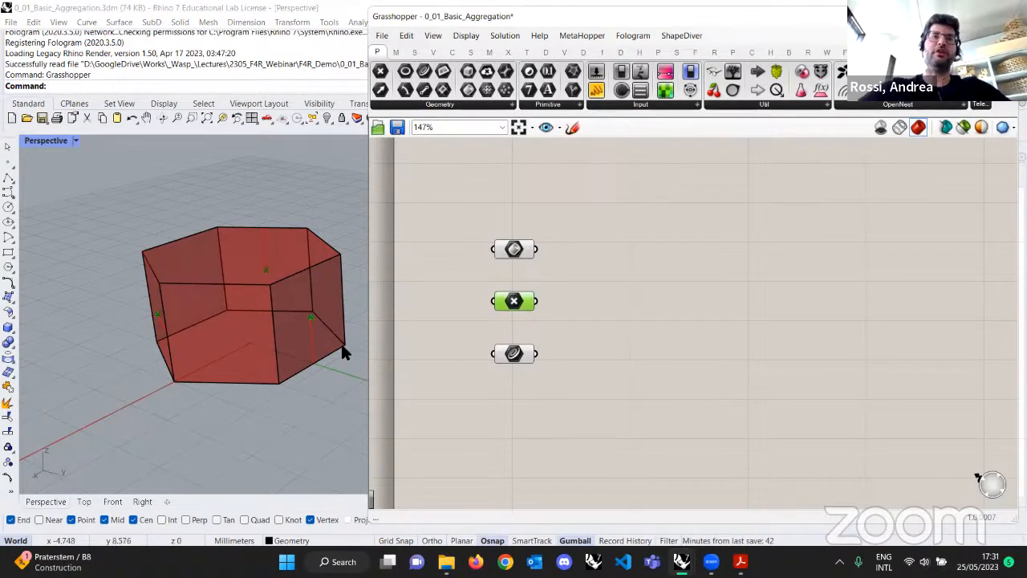
right_drag(343, 346, 273, 301)
scroll(294, 307, up, 5)
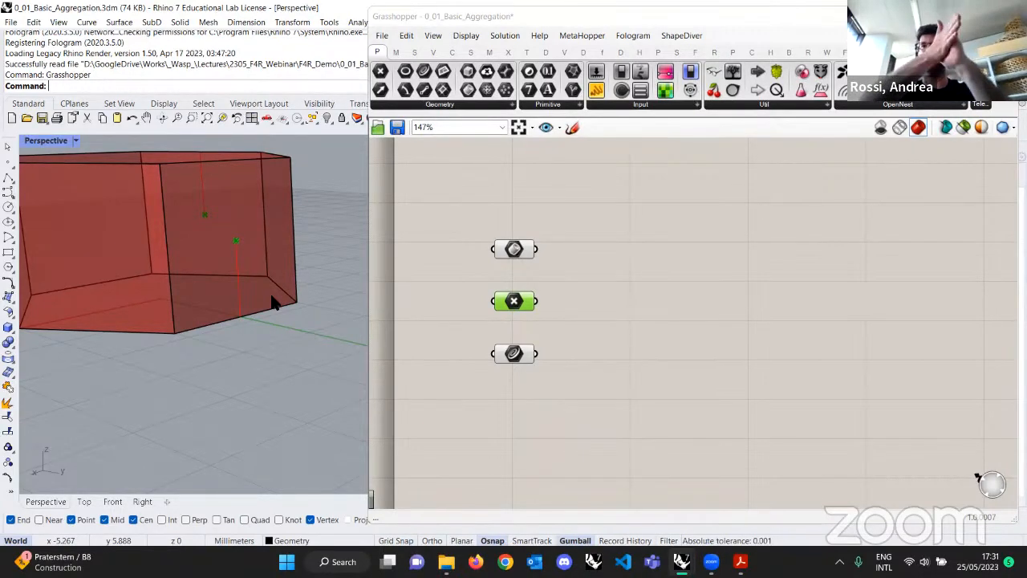
click(604, 301)
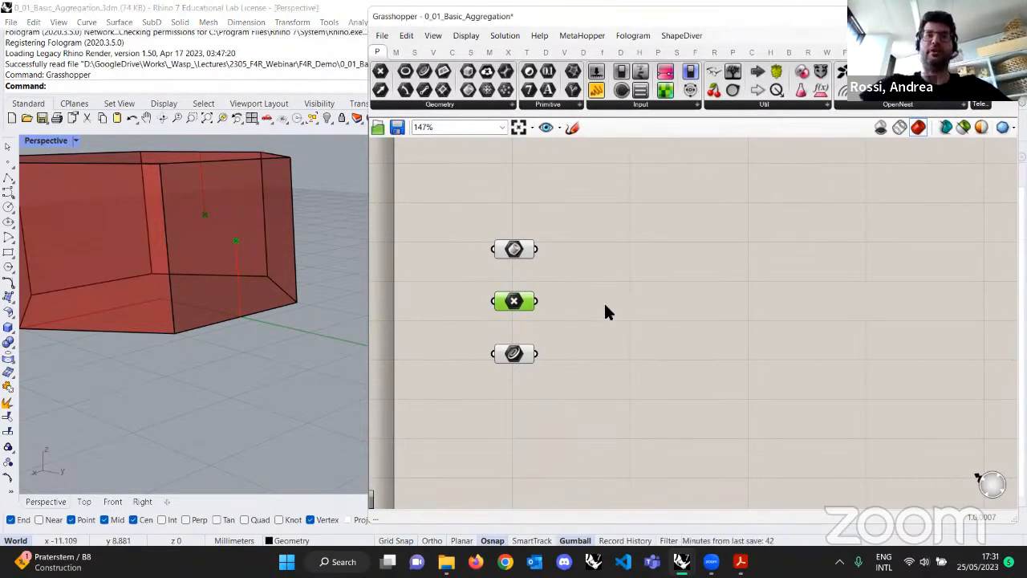
scroll(268, 308, down, 6)
right_drag(268, 308, 254, 320)
scroll(254, 318, up, 2)
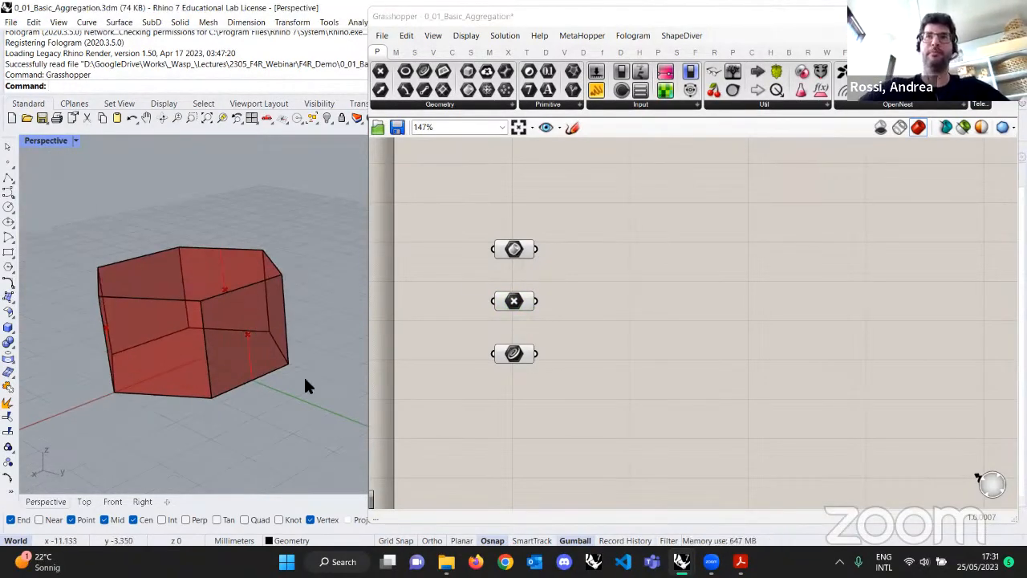
Examine the direction lines on the hexagonal part's side faces, referenced by the curve parameter.
right_drag(495, 353, 520, 333)
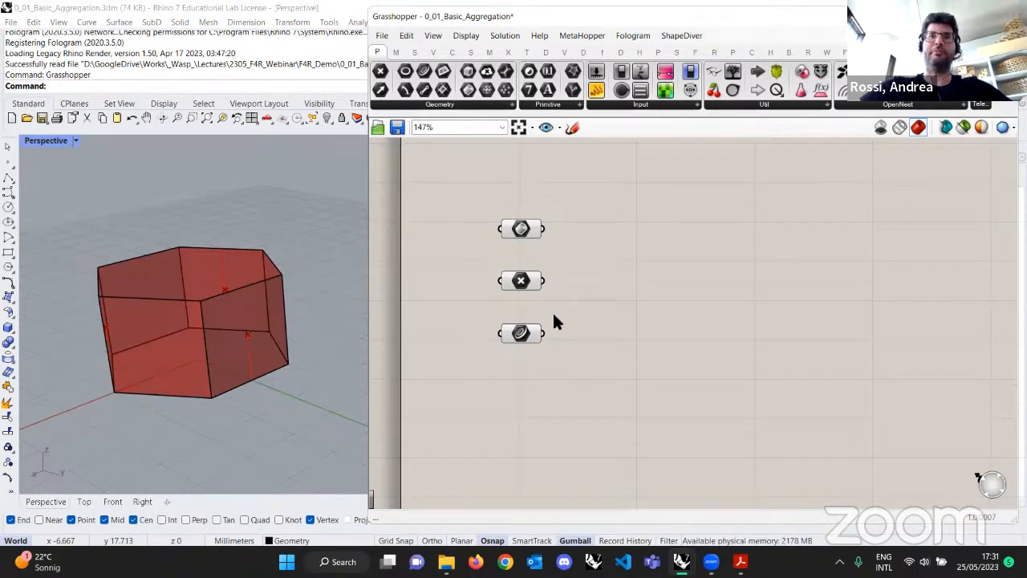
click(521, 334)
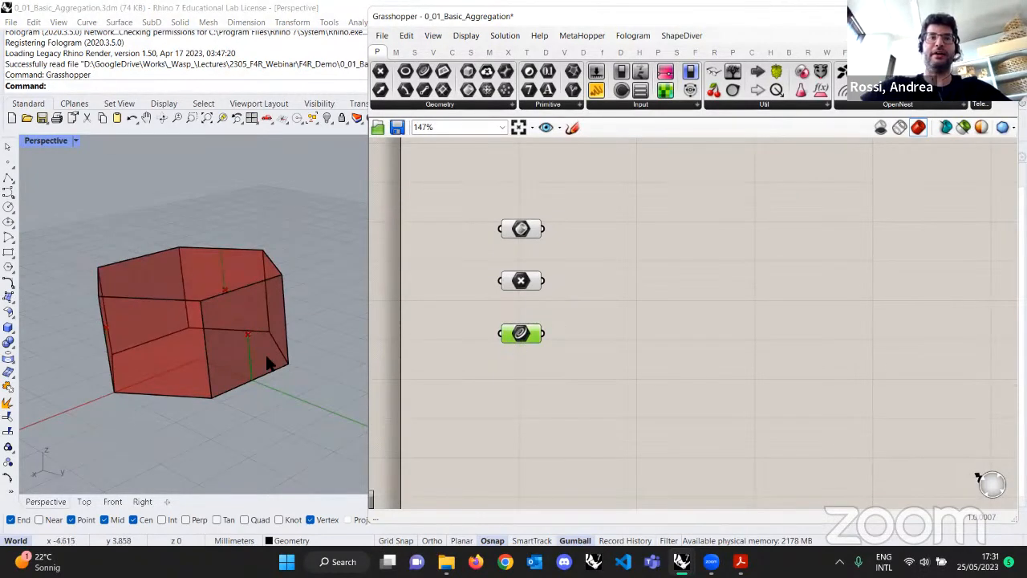
scroll(260, 370, up, 3)
scroll(264, 385, down, 3)
right_drag(264, 393, 304, 273)
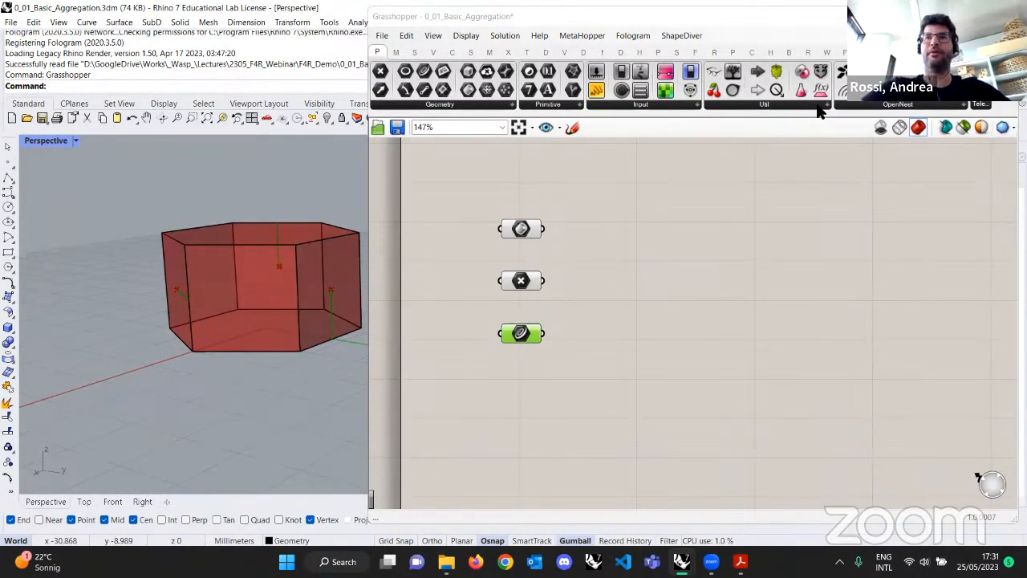
Place a Wasp Basic Part component on the canvas, leaving space between it and the three input parameters.
click(827, 51)
click(980, 16)
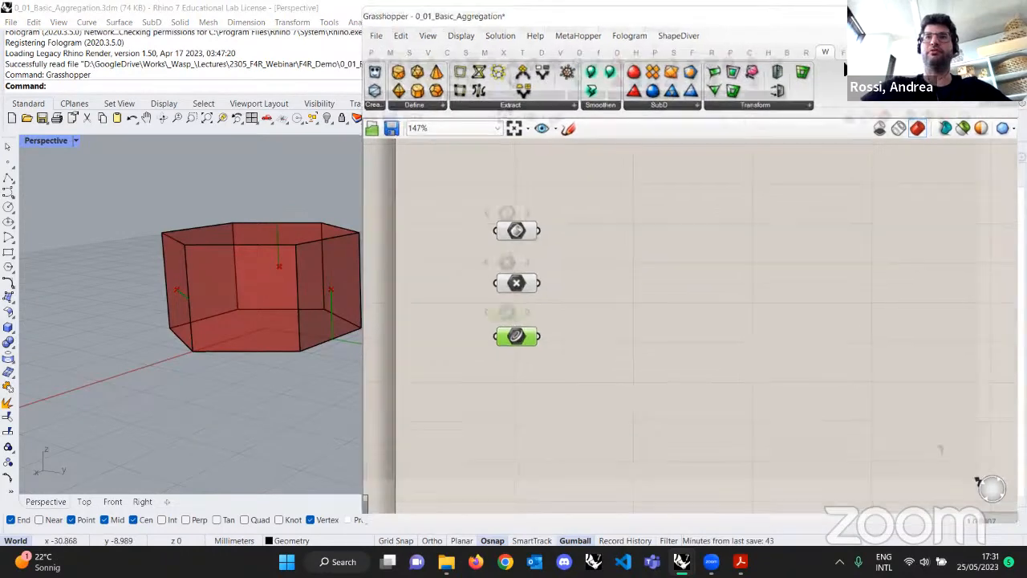
click(682, 41)
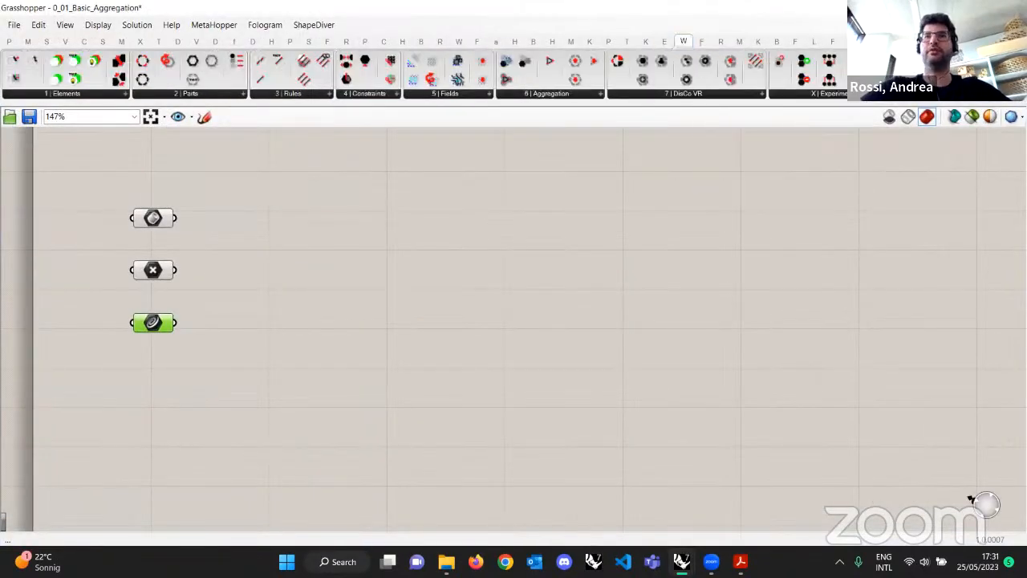
click(980, 8)
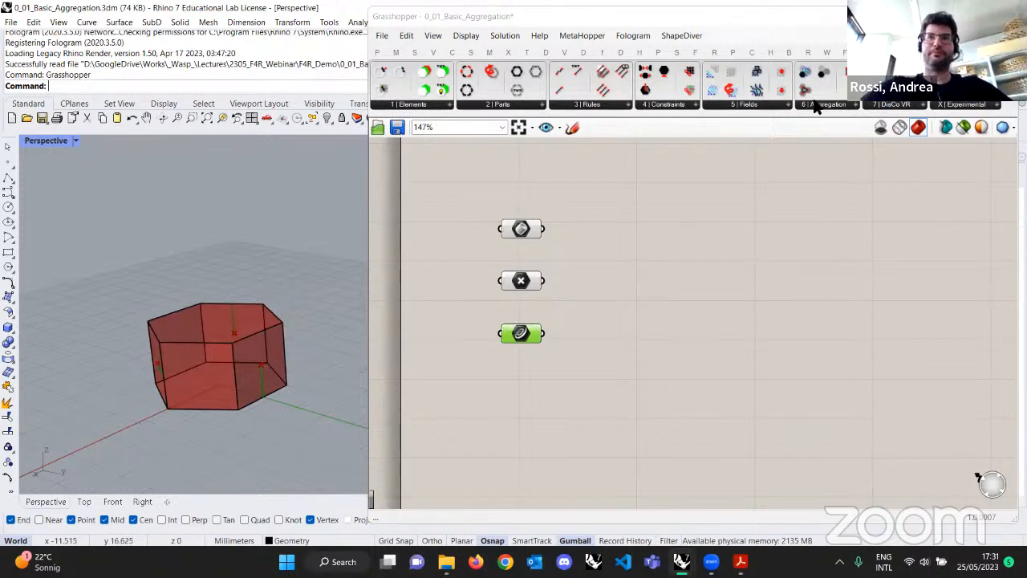
click(594, 278)
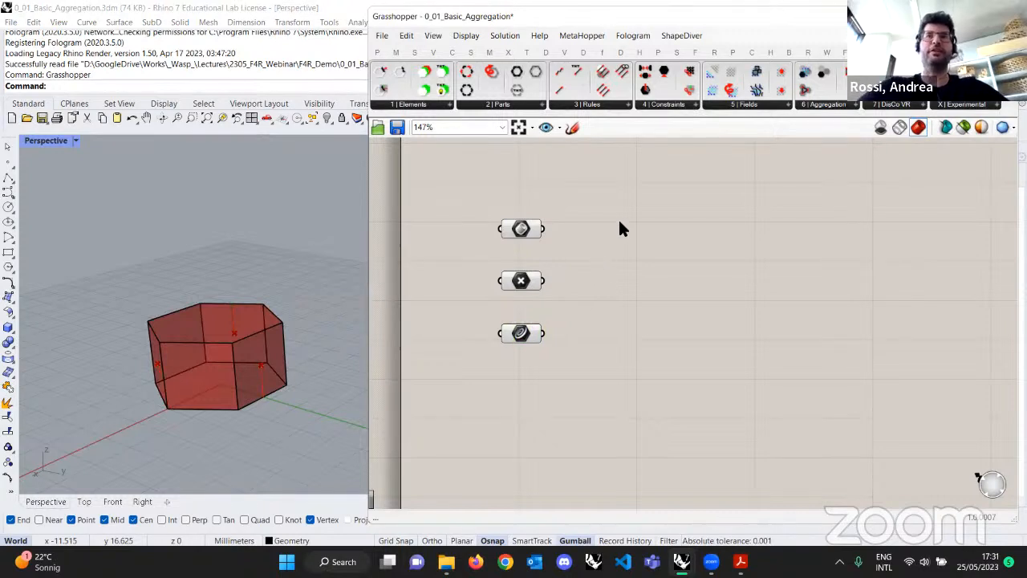
click(522, 105)
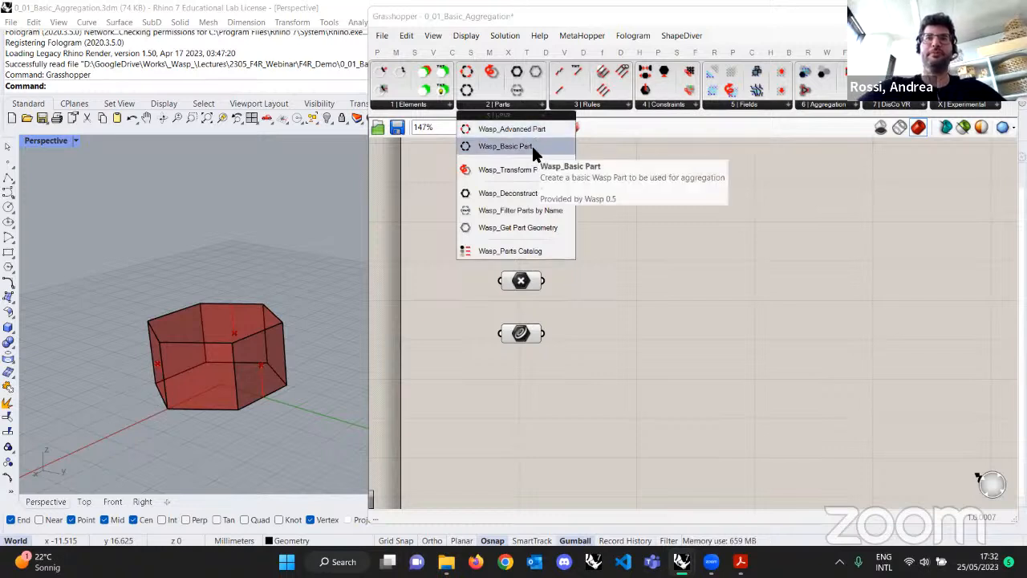
drag(532, 146, 747, 277)
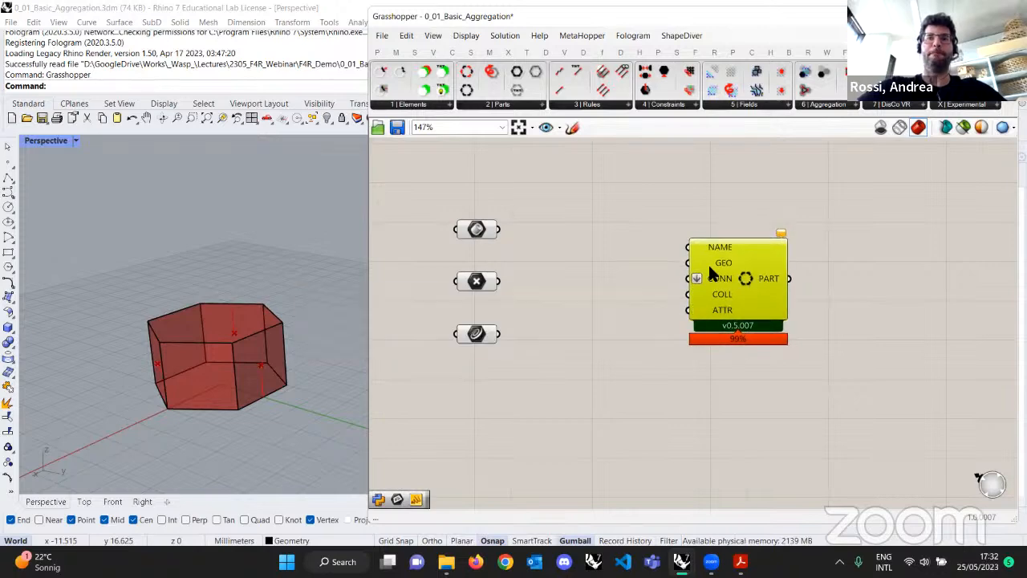
click(657, 208)
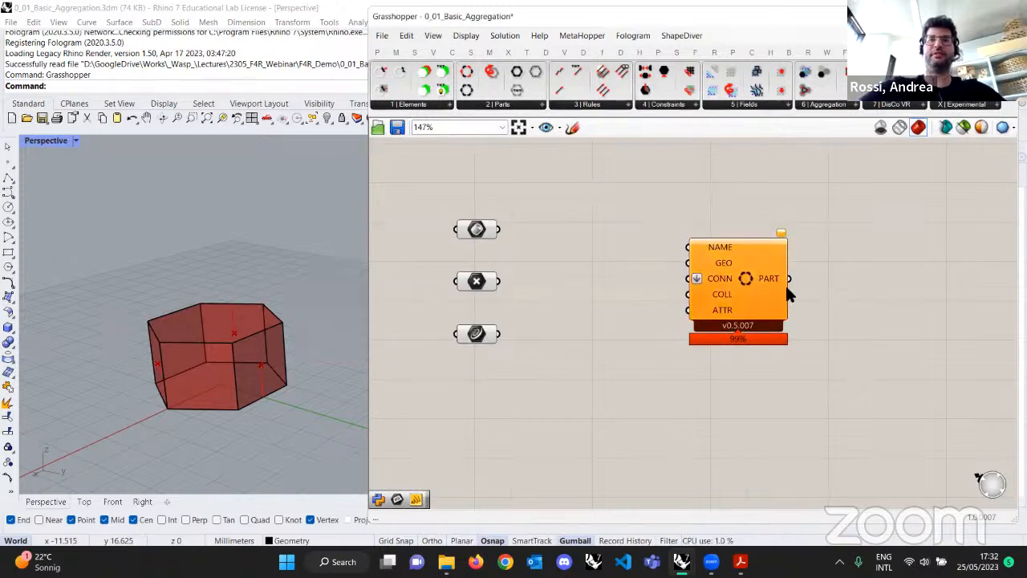
drag(753, 277, 799, 271)
Add a panel containing HEXA and connect it to the Basic Part's NAME input.
double_click(663, 217)
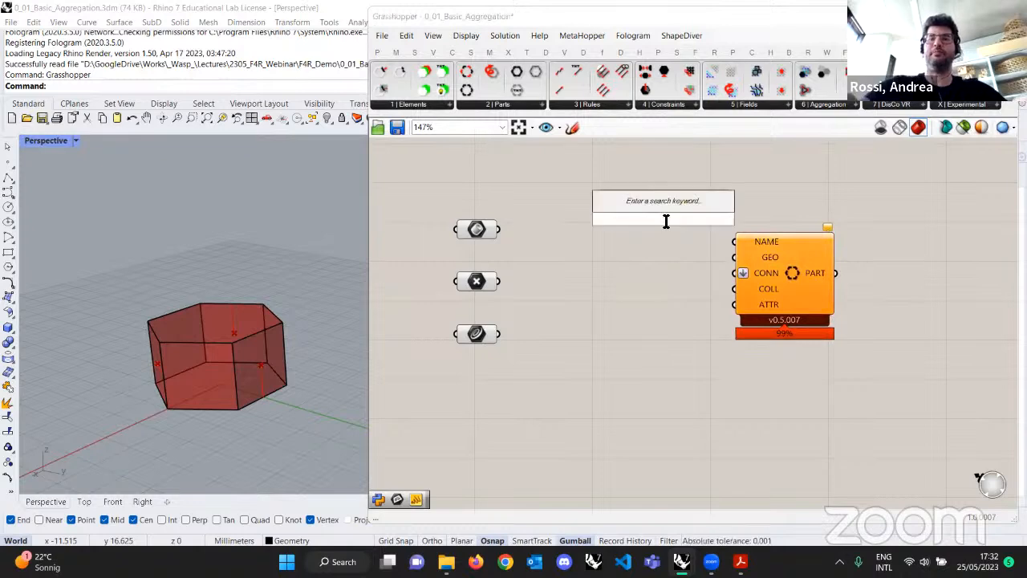
text(")
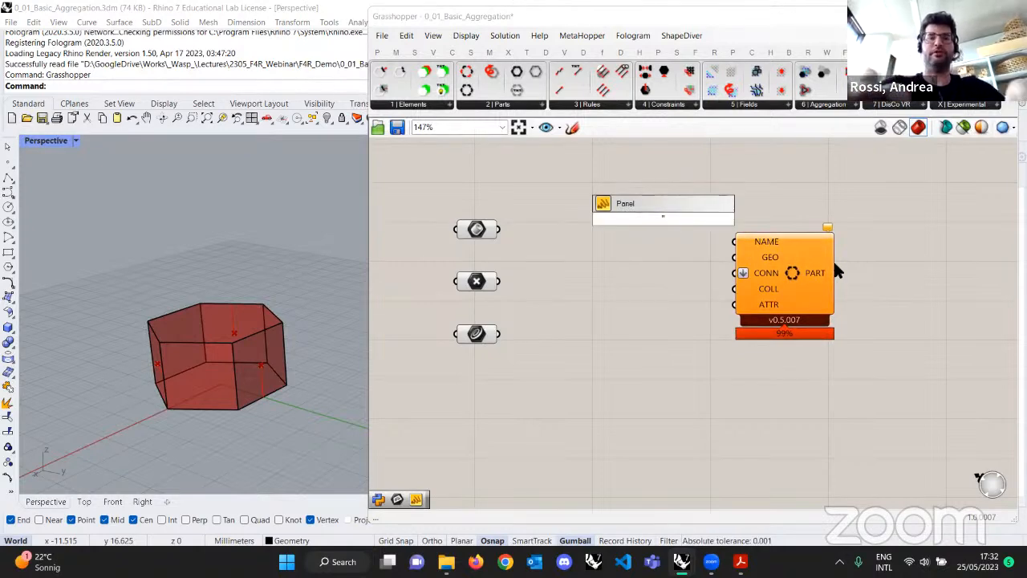
text(XA)
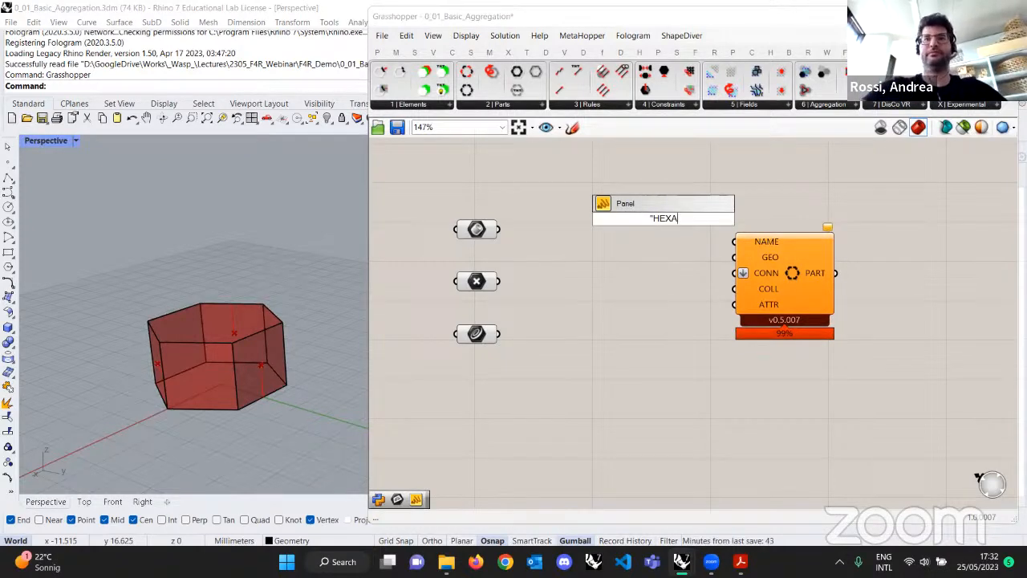
key(Return)
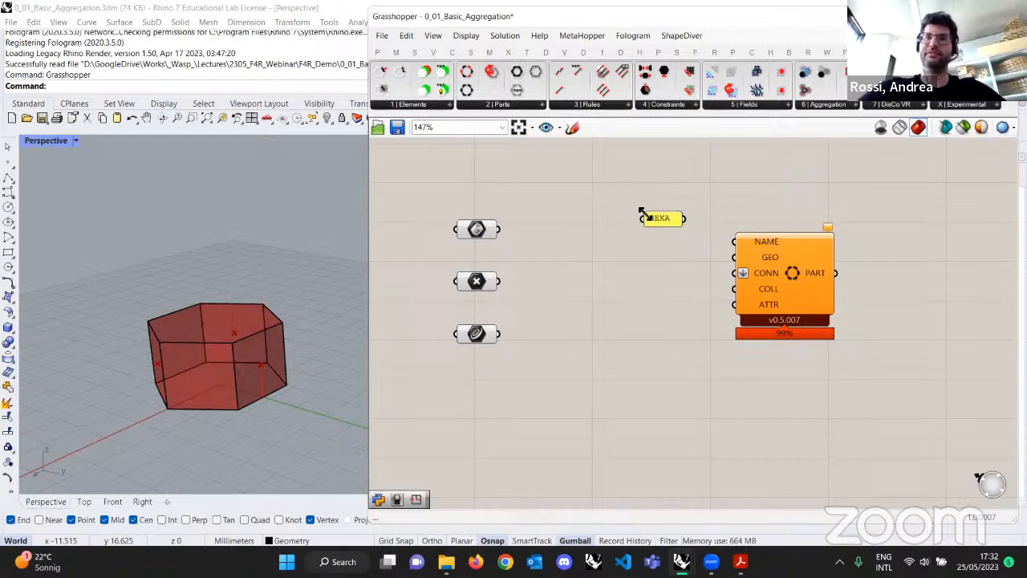
drag(641, 218, 678, 213)
drag(765, 260, 767, 258)
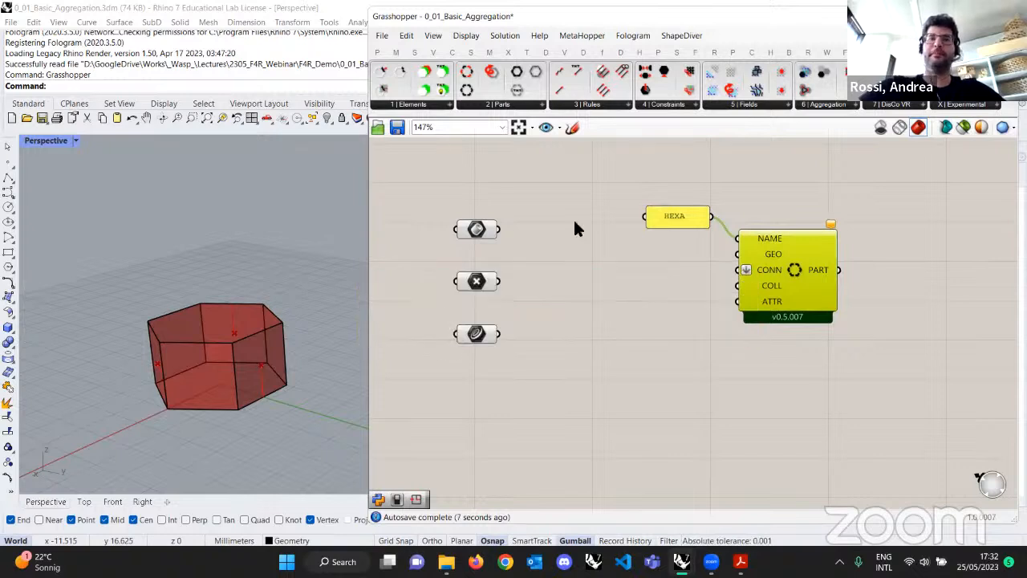
Connect the hexagon's geometry parameter to the Basic Part's GEO input.
drag(483, 229, 738, 253)
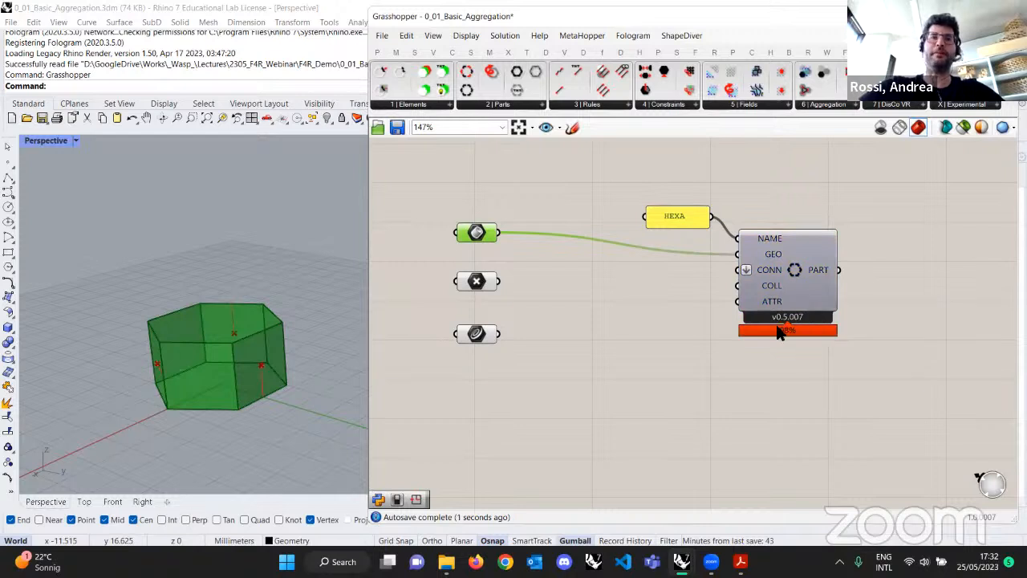
right_drag(809, 342, 793, 339)
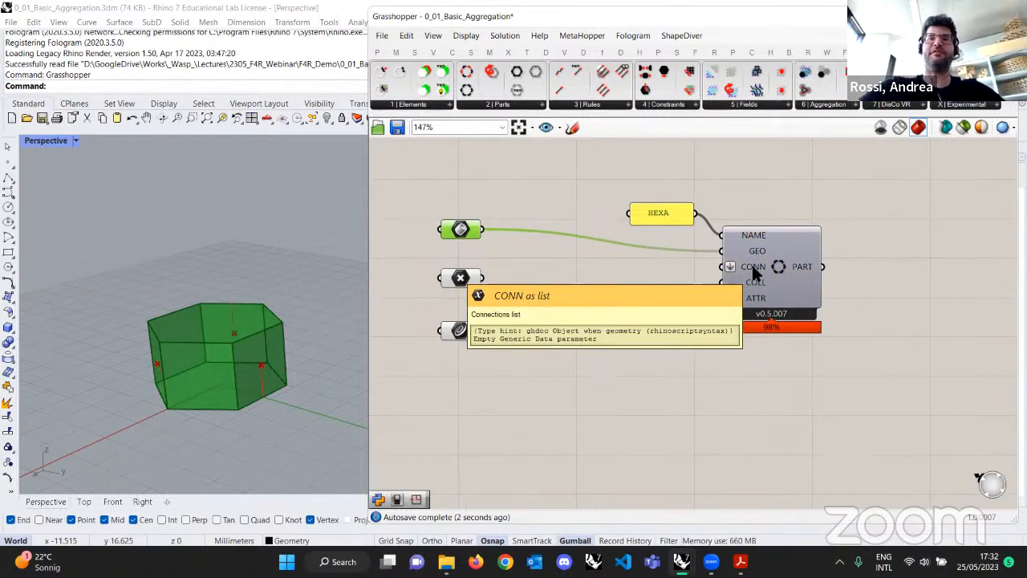
click(657, 355)
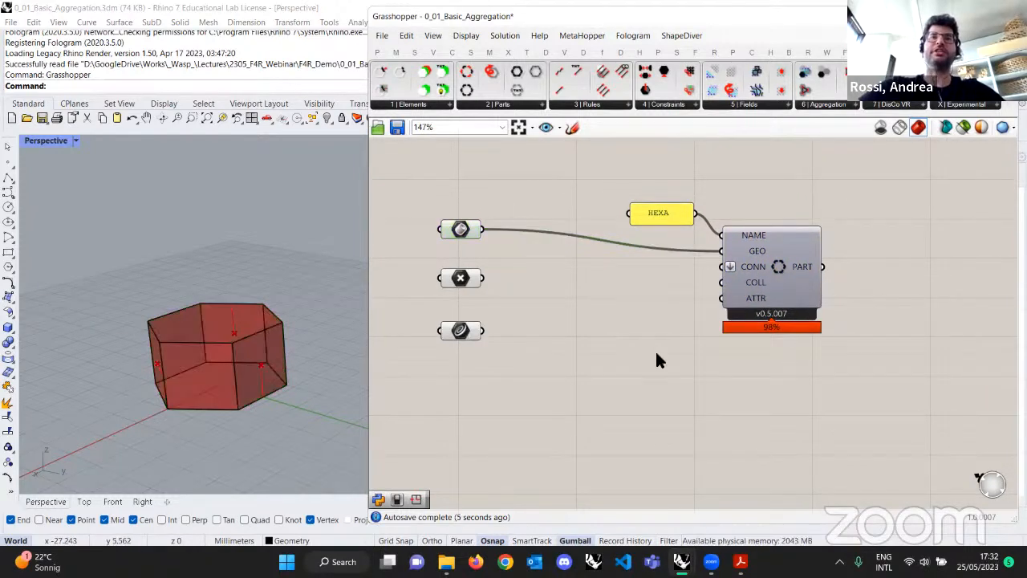
Place a Wasp Connection From Direction component between the input parameters and the Basic Part.
click(433, 106)
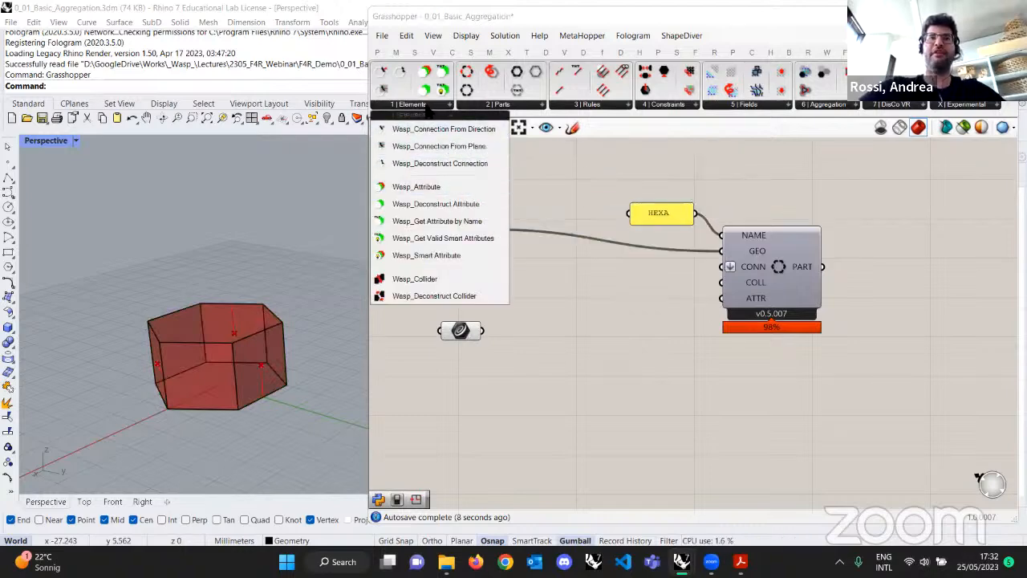
click(464, 130)
click(622, 304)
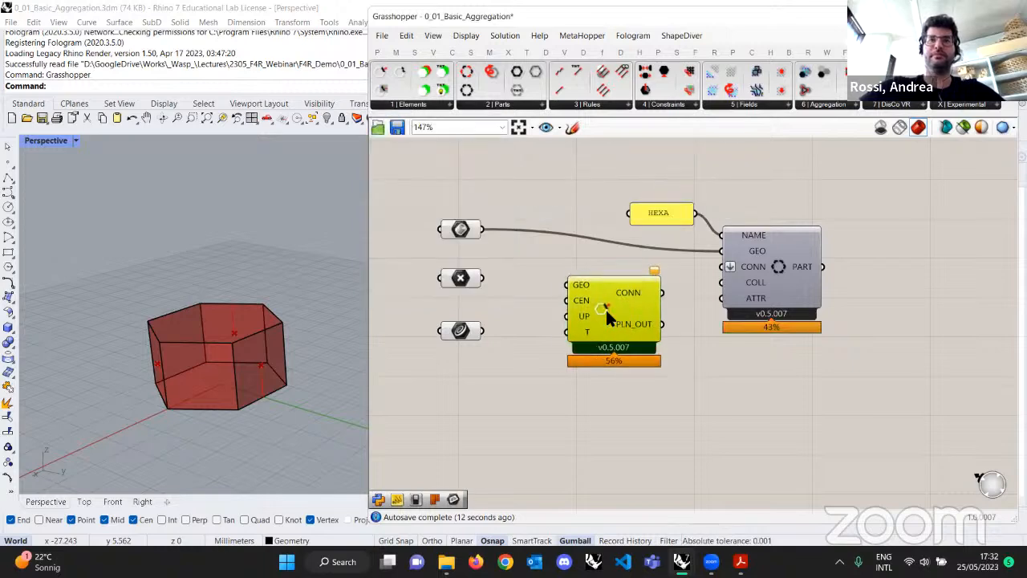
Connect the geometry, point and curve parameters to the GEO, CEN and UP inputs of Connection From Direction and inspect its outputs.
drag(482, 229, 559, 282)
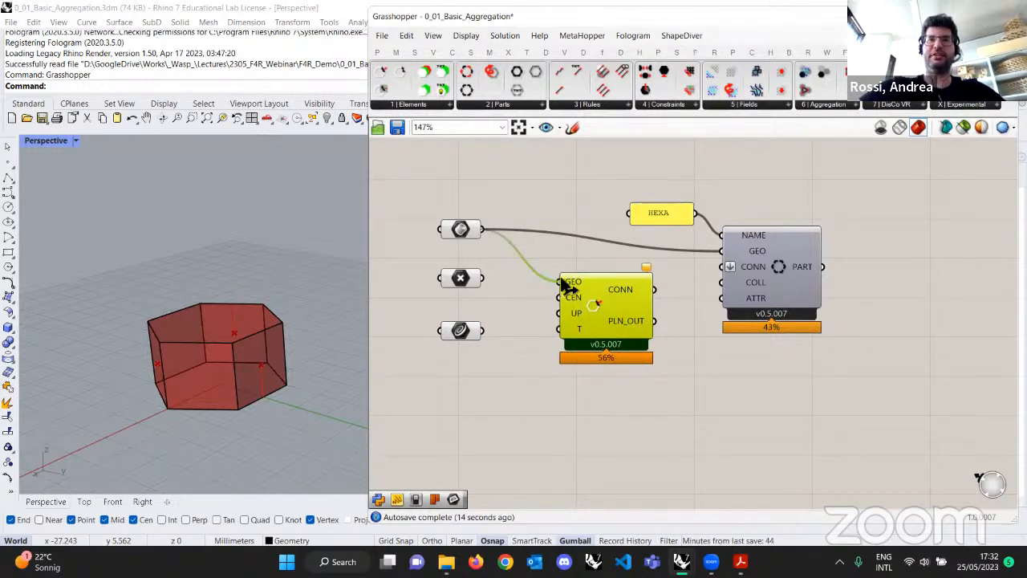
drag(482, 277, 591, 296)
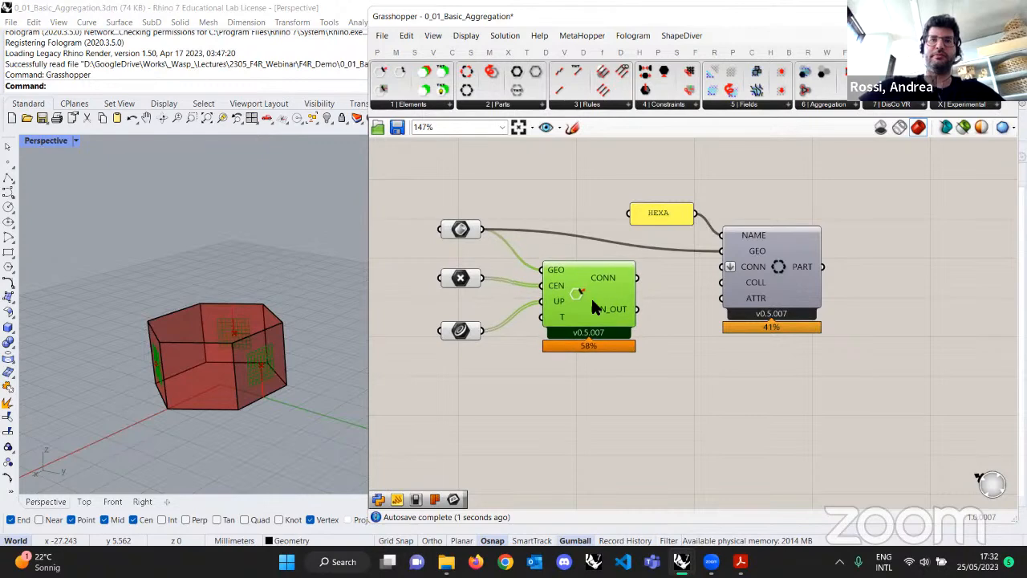
mouse_move(605, 272)
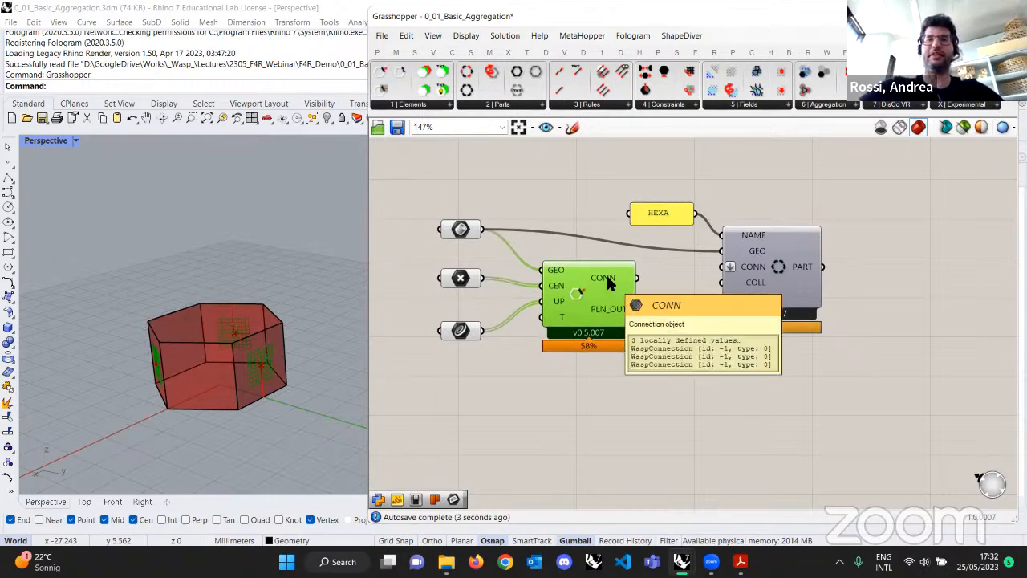
drag(607, 277, 608, 273)
mouse_move(609, 309)
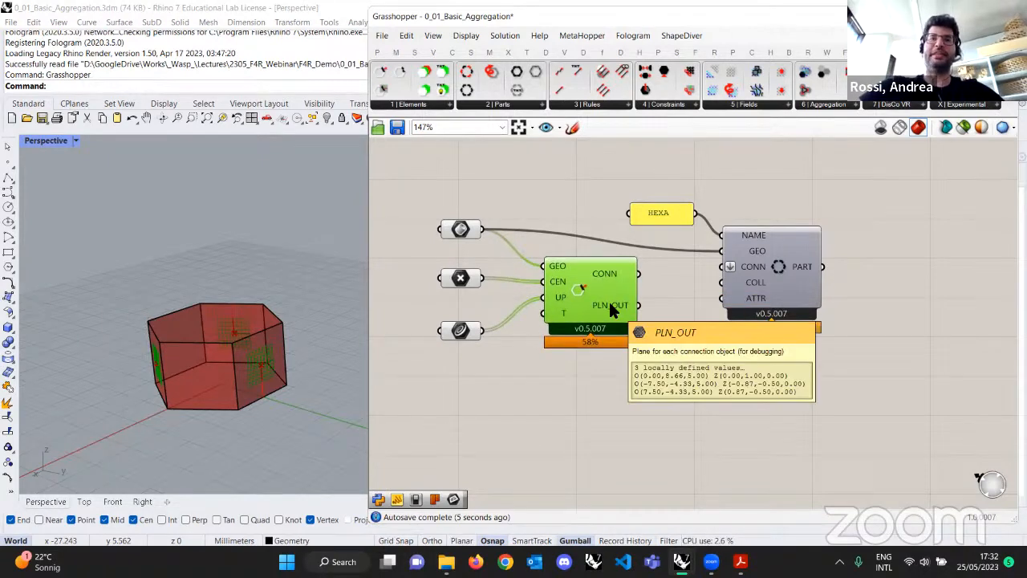
Reposition the HEXA panel and Basic Part, then connect Connection From Direction's CONN output to the Basic Part's CONN input.
right_drag(213, 360, 240, 353)
right_drag(676, 330, 647, 349)
click(730, 274)
drag(634, 232, 628, 218)
drag(730, 277, 726, 262)
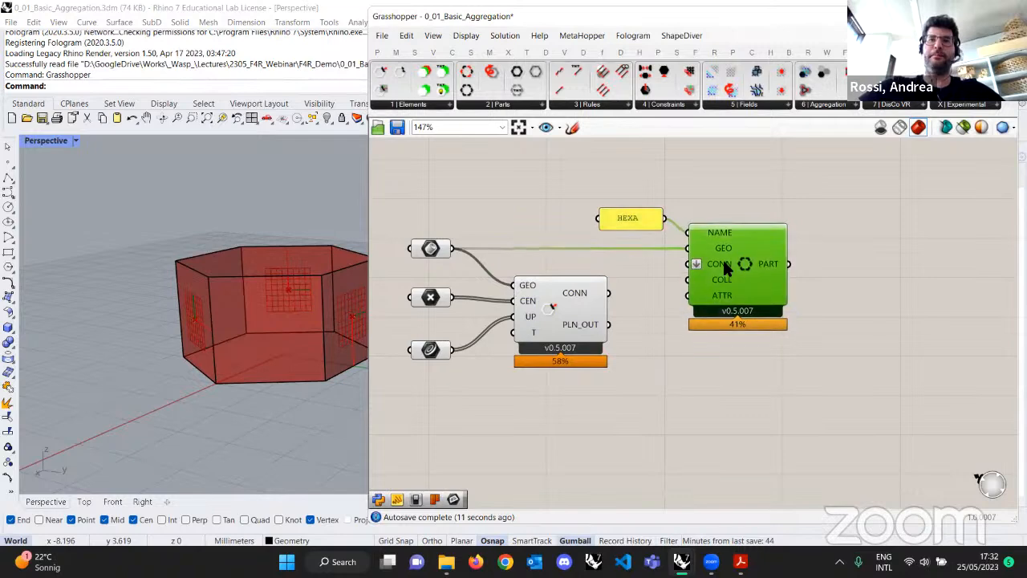
drag(608, 292, 687, 264)
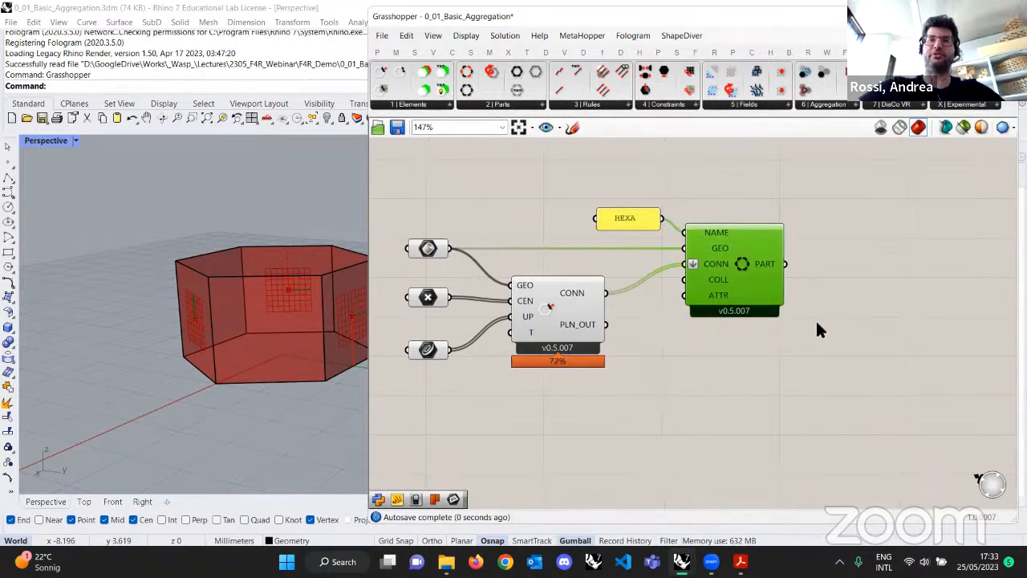
scroll(754, 329, down, 1)
mouse_move(702, 273)
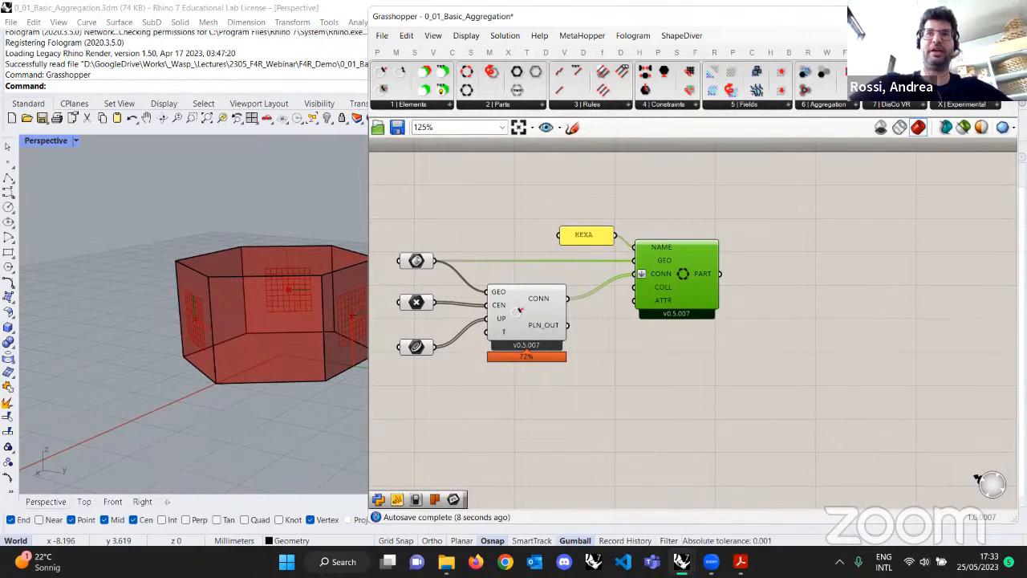
right_drag(796, 284, 792, 285)
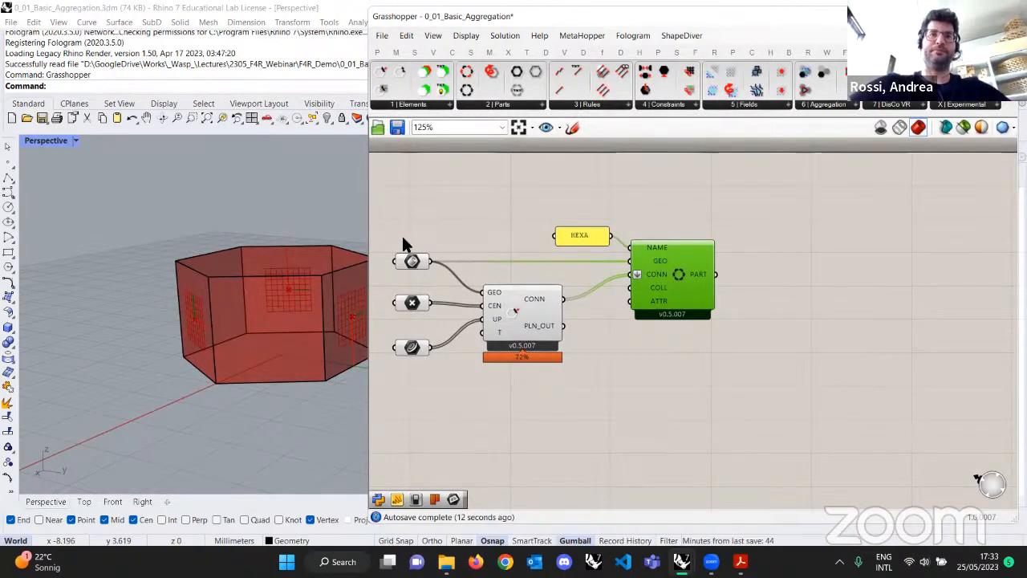
Widen the Grasshopper window over the Rhino viewport while keeping the hexagonal part visible.
click(285, 289)
right_drag(243, 279, 347, 287)
click(368, 272)
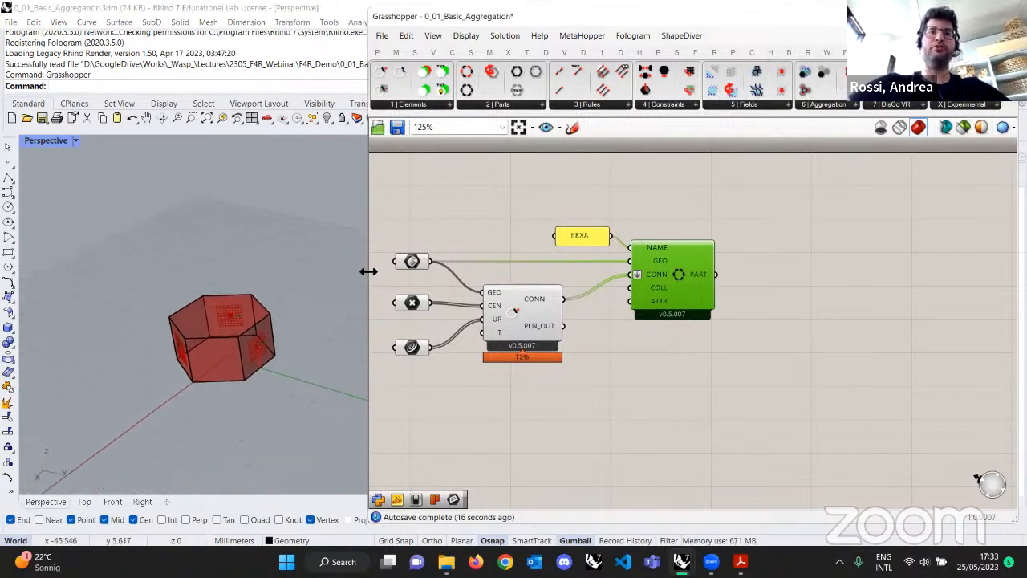
drag(368, 272, 324, 269)
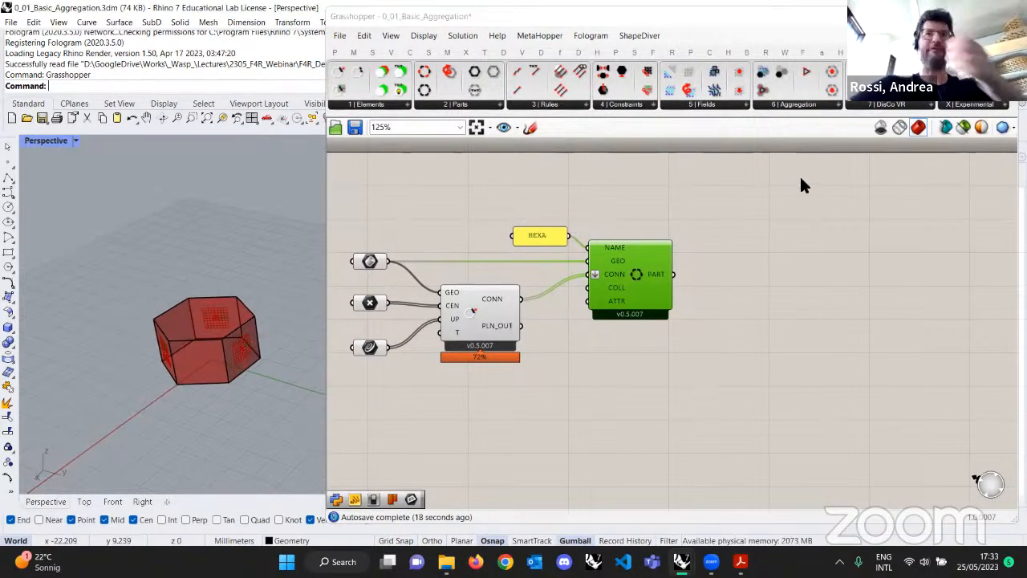
Place a Wasp Stochastic Aggregation component downstream of the Basic Part, leaving space between them.
click(794, 106)
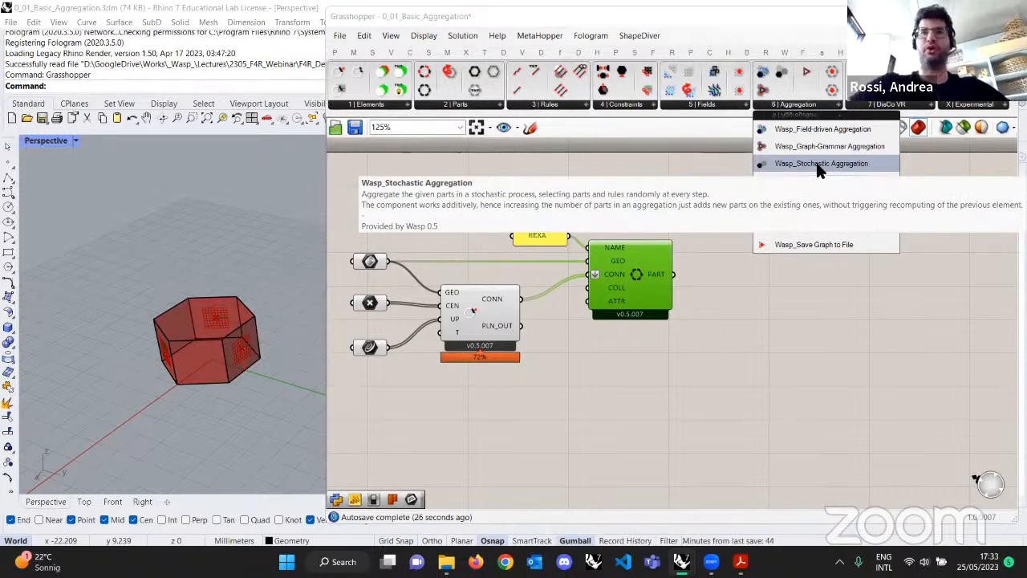
drag(817, 163, 927, 310)
right_drag(913, 315, 892, 312)
scroll(814, 320, down, 2)
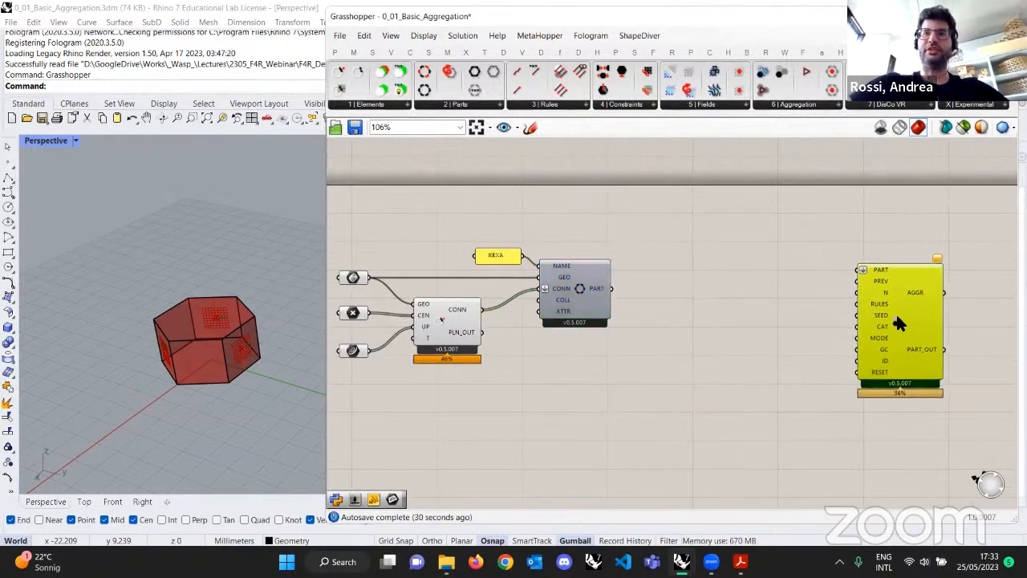
Connect the Basic Part's PART output to the Stochastic Aggregation's PART input and align the aggregation component with the wire.
mouse_move(877, 276)
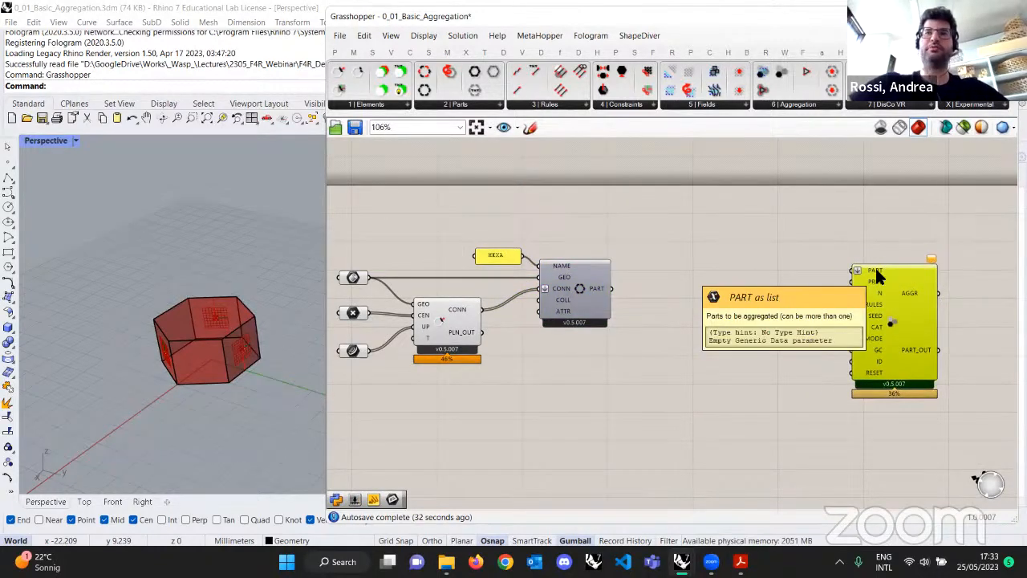
drag(616, 291, 713, 218)
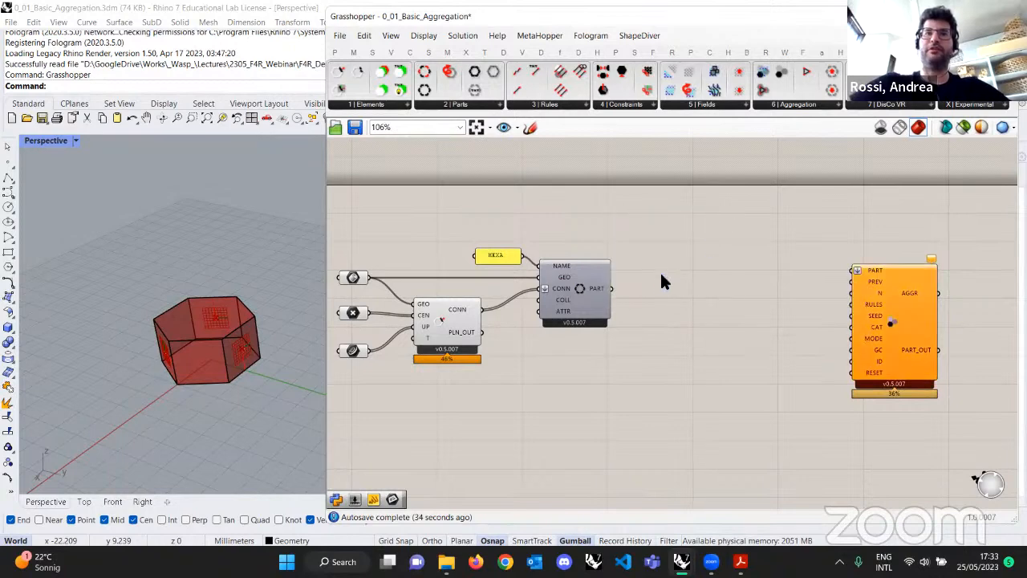
drag(612, 289, 853, 270)
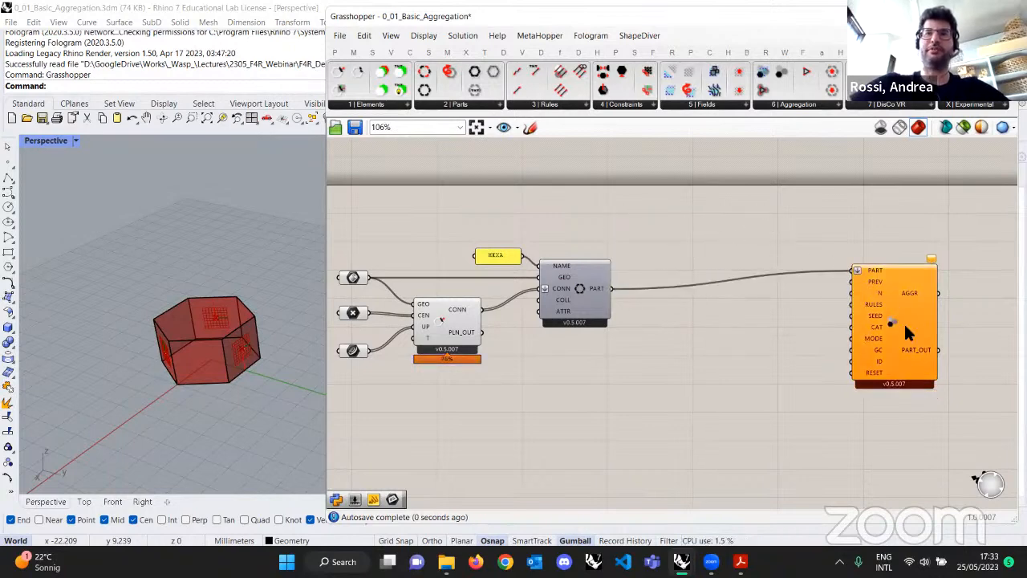
drag(897, 323, 911, 341)
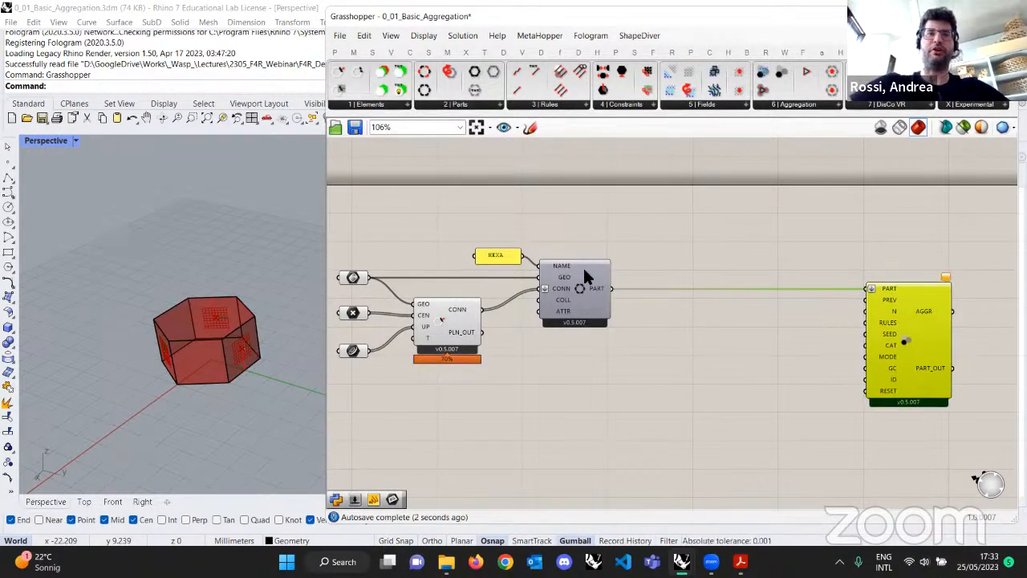
Add a number slider set to 120 and connect it to the Stochastic Aggregation's N input.
scroll(893, 323, up, 2)
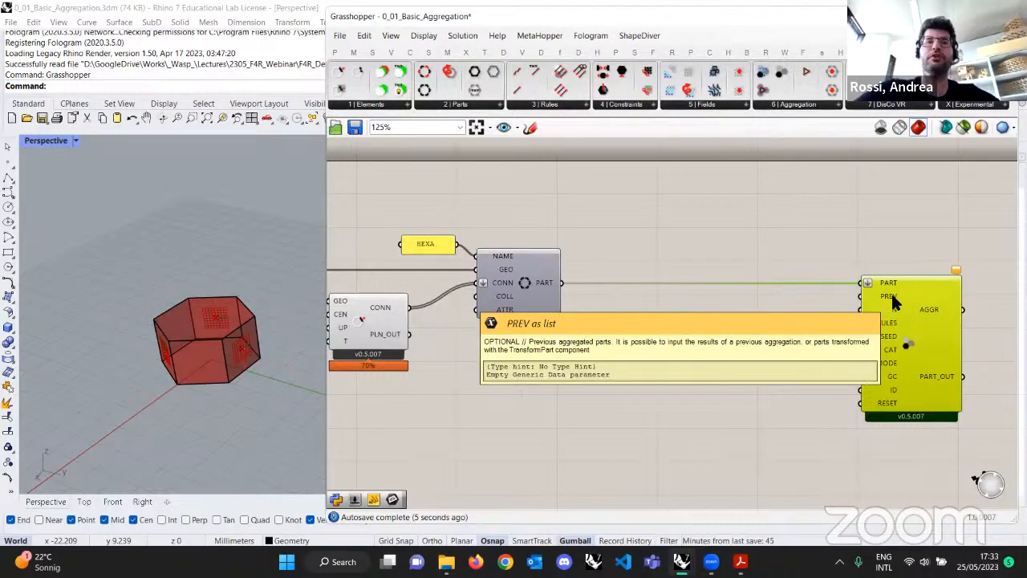
mouse_move(878, 302)
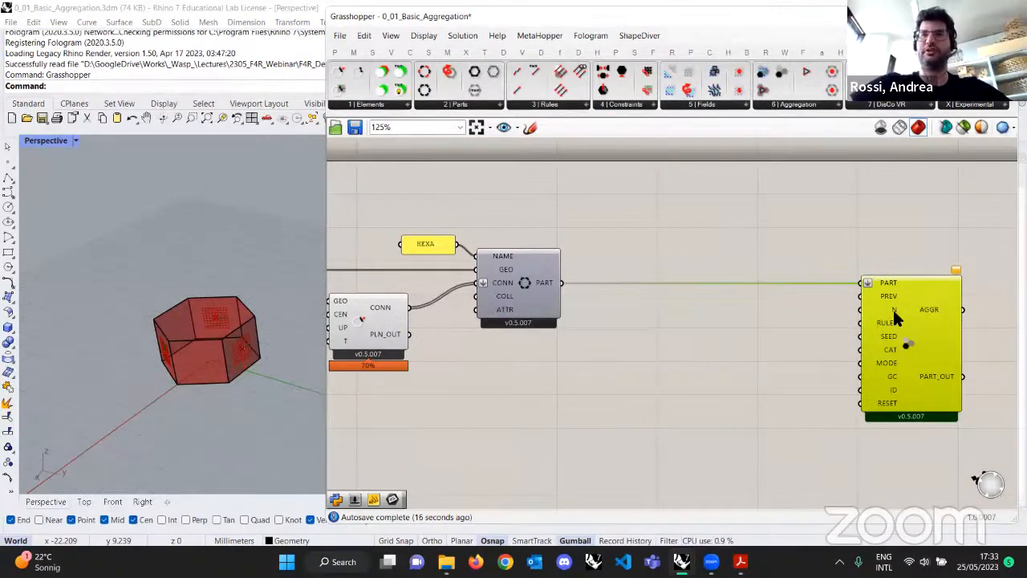
scroll(892, 310, up, 1)
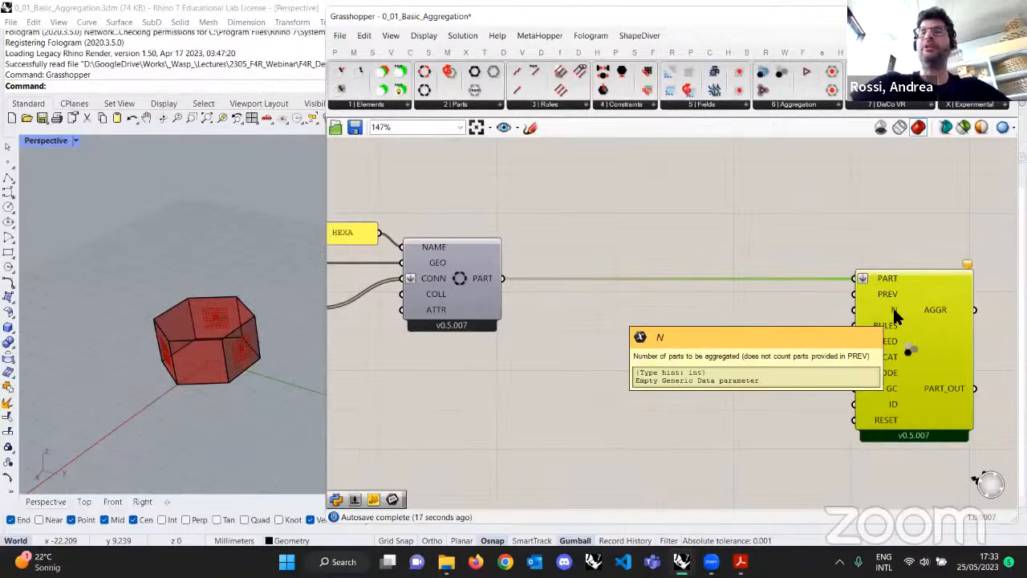
scroll(895, 315, down, 1)
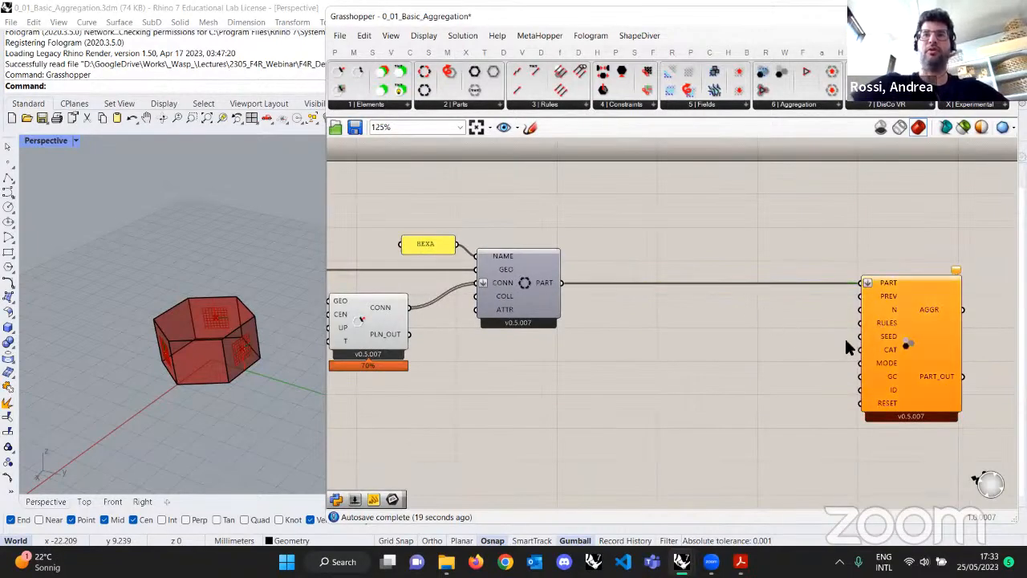
double_click(781, 321)
text(120)
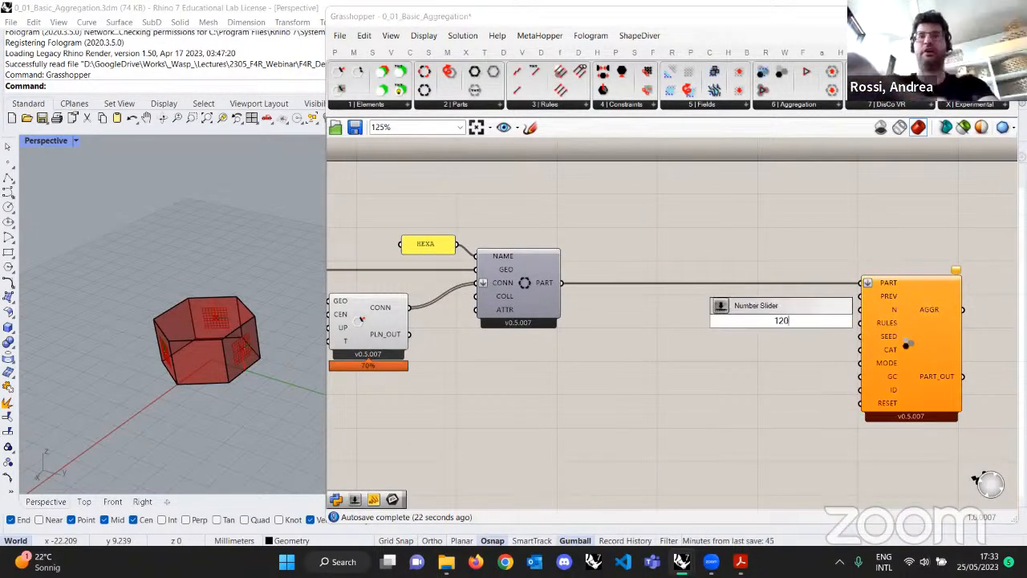
key(Return)
scroll(820, 312, up, 1)
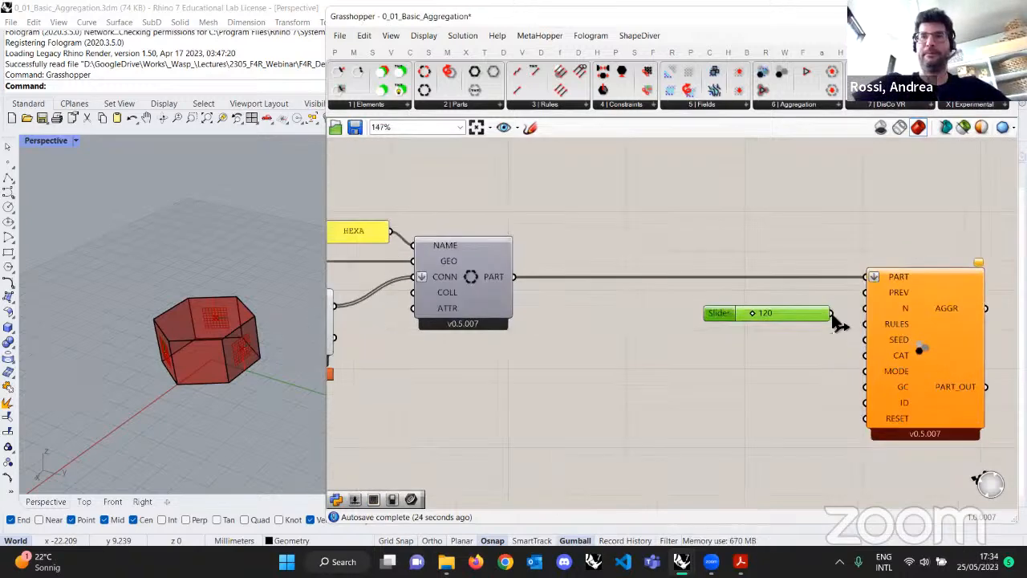
drag(832, 309, 865, 309)
scroll(820, 304, down, 1)
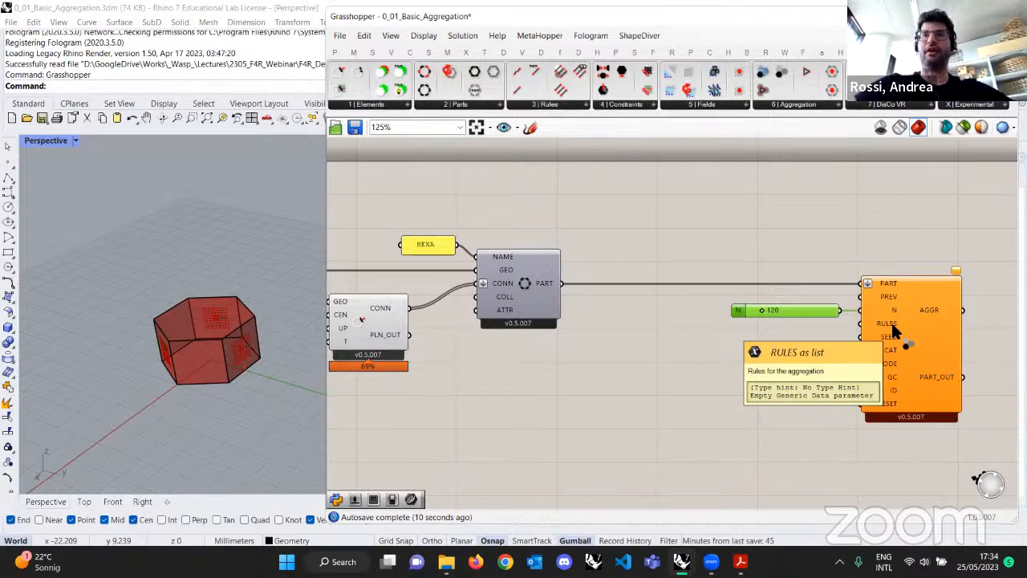
Place a Wasp Rules Generator between the part and the aggregation, and connect the Basic Part's PART output to its PART input.
click(812, 341)
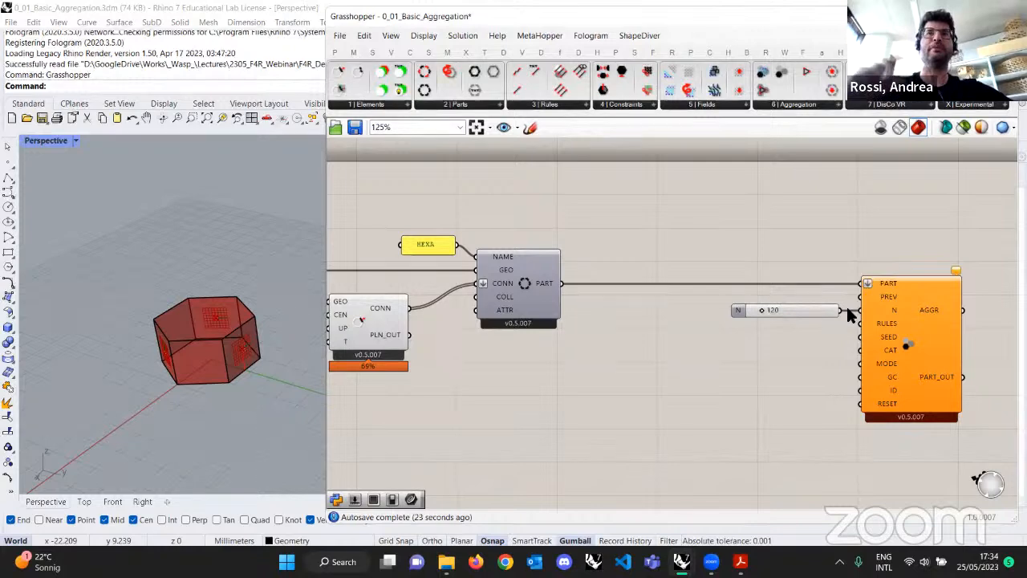
click(552, 106)
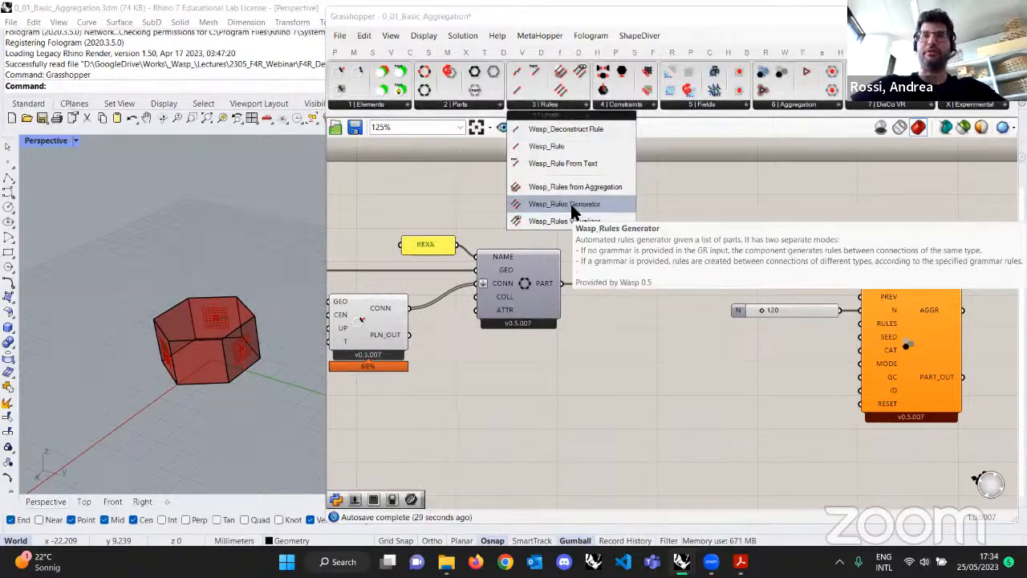
drag(571, 203, 688, 365)
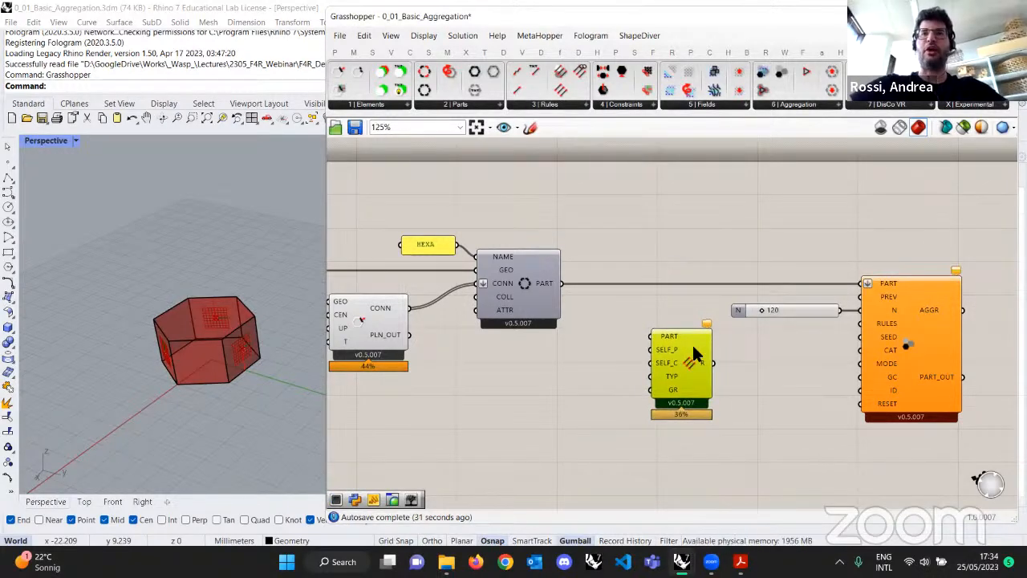
drag(559, 284, 652, 335)
right_drag(751, 415, 738, 398)
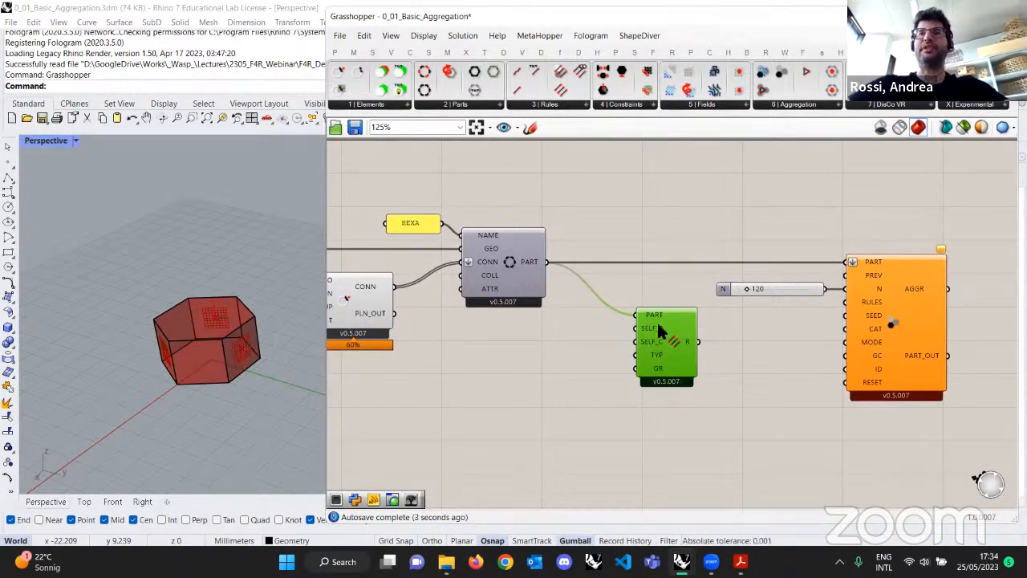
Connect the Rules Generator's R output to the Stochastic Aggregation's RULES input and inspect the aggregation's PART_OUT output.
drag(664, 345, 661, 345)
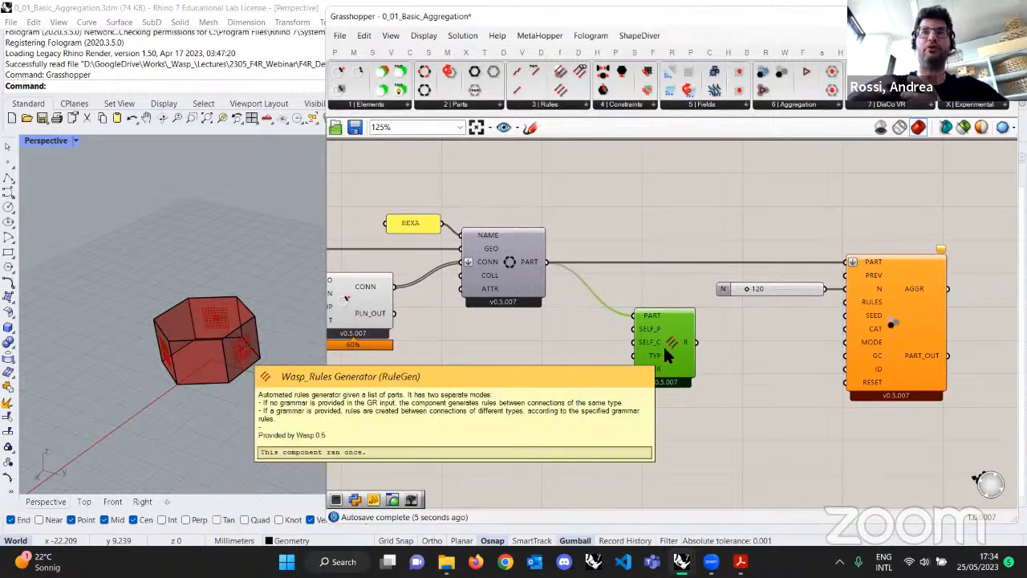
mouse_move(684, 338)
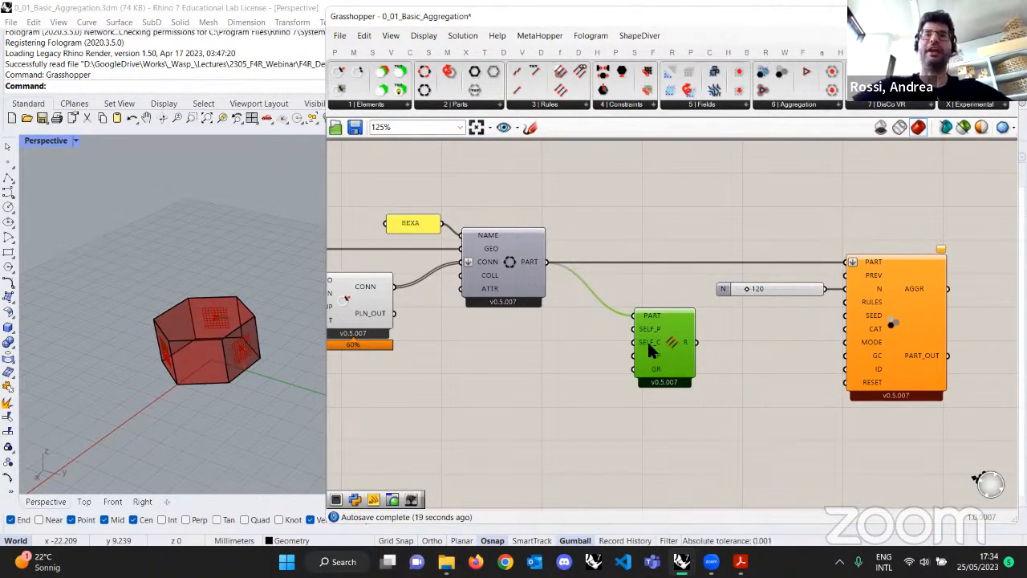
scroll(651, 330, up, 1)
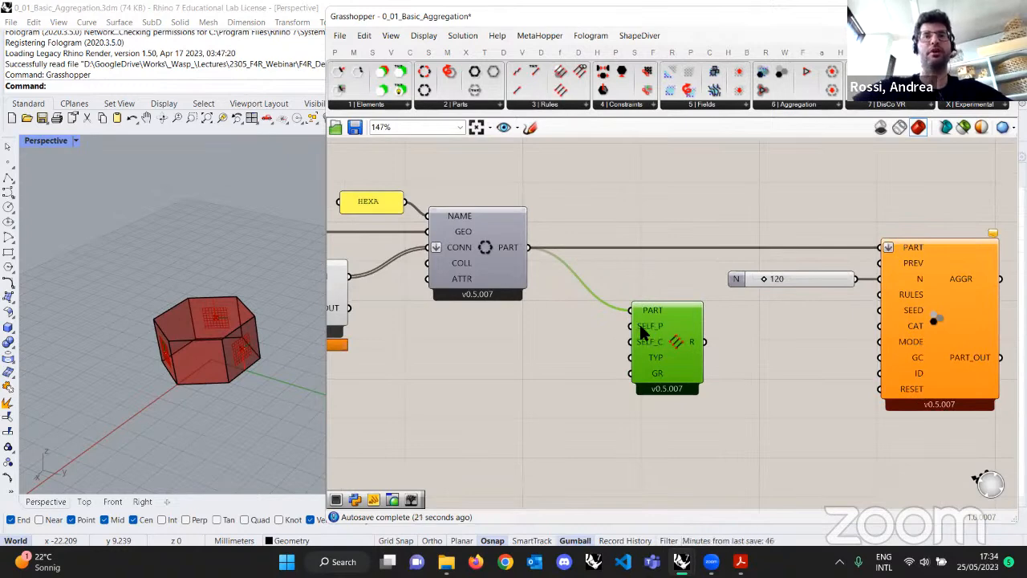
scroll(657, 330, down, 1)
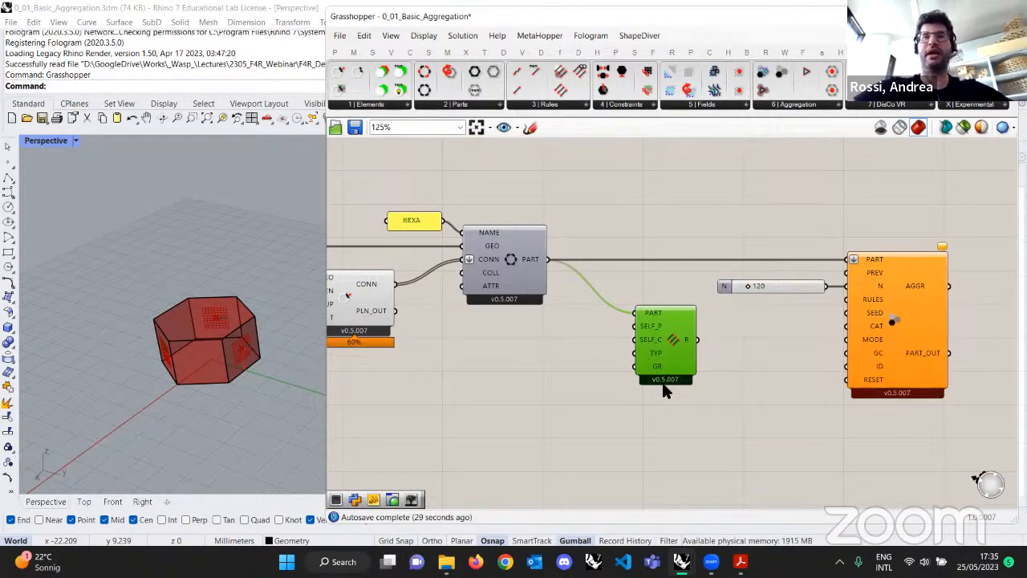
drag(669, 339, 674, 342)
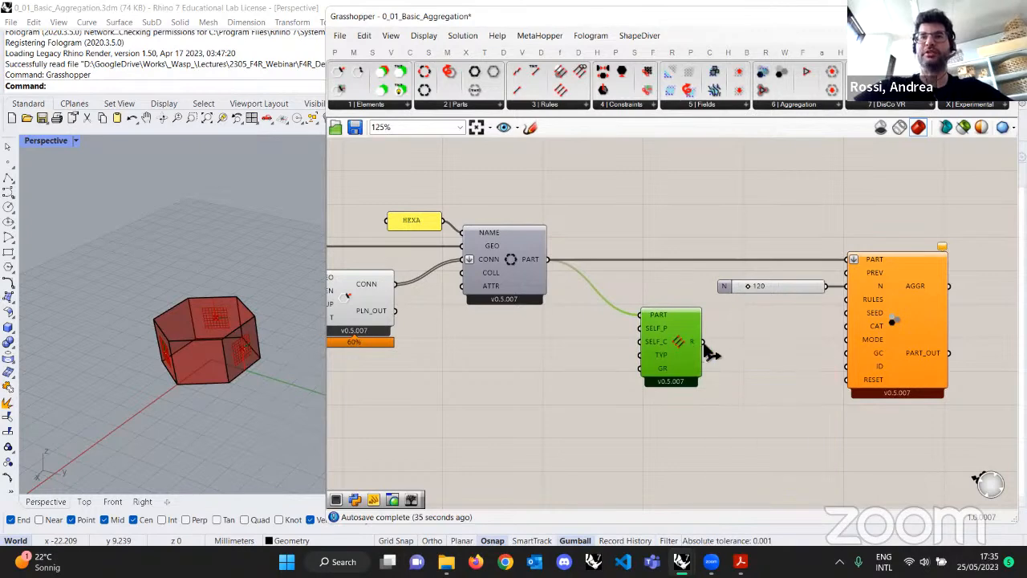
drag(699, 342, 846, 299)
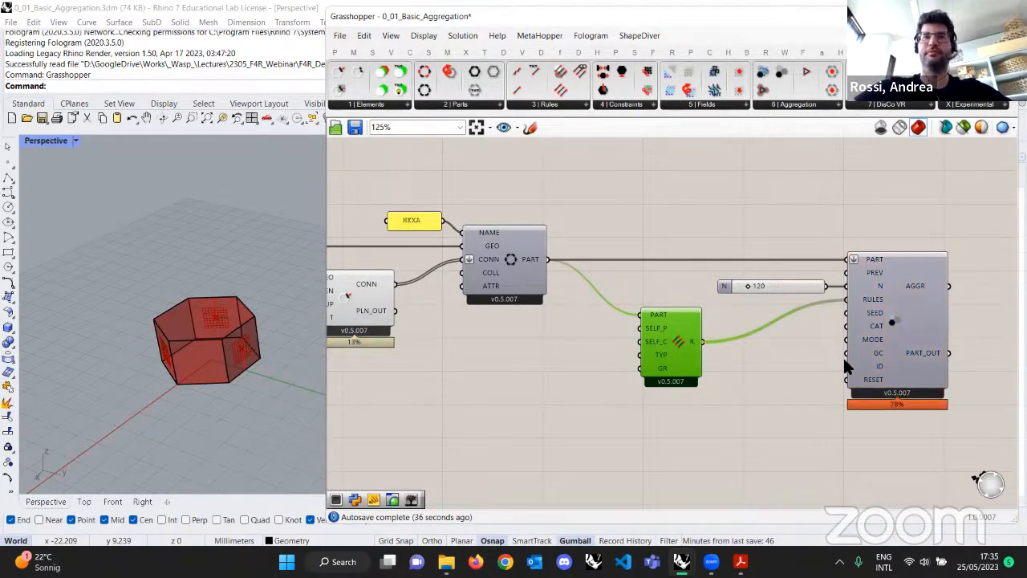
scroll(842, 356, down, 2)
scroll(764, 370, up, 2)
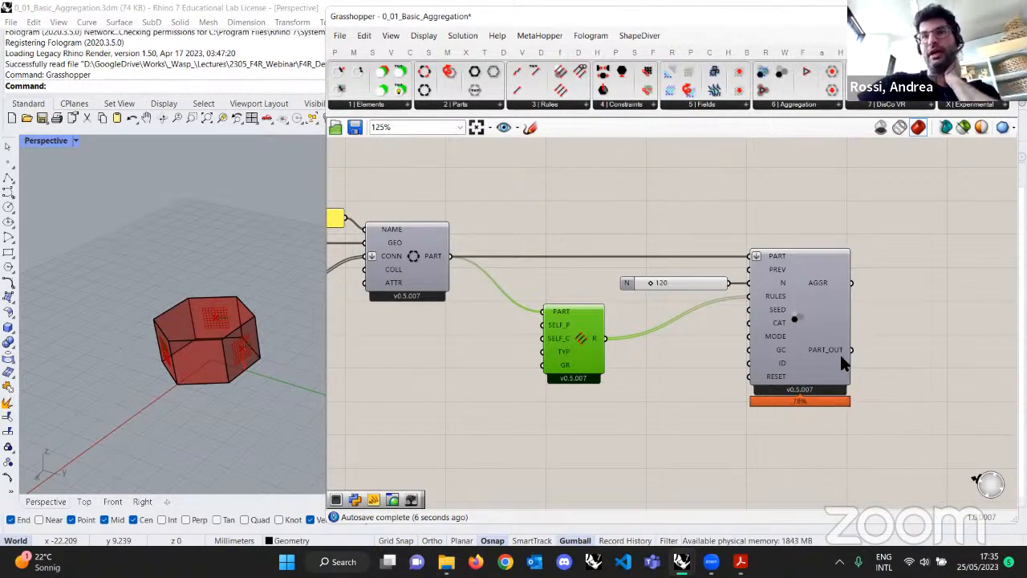
right_drag(837, 353, 826, 320)
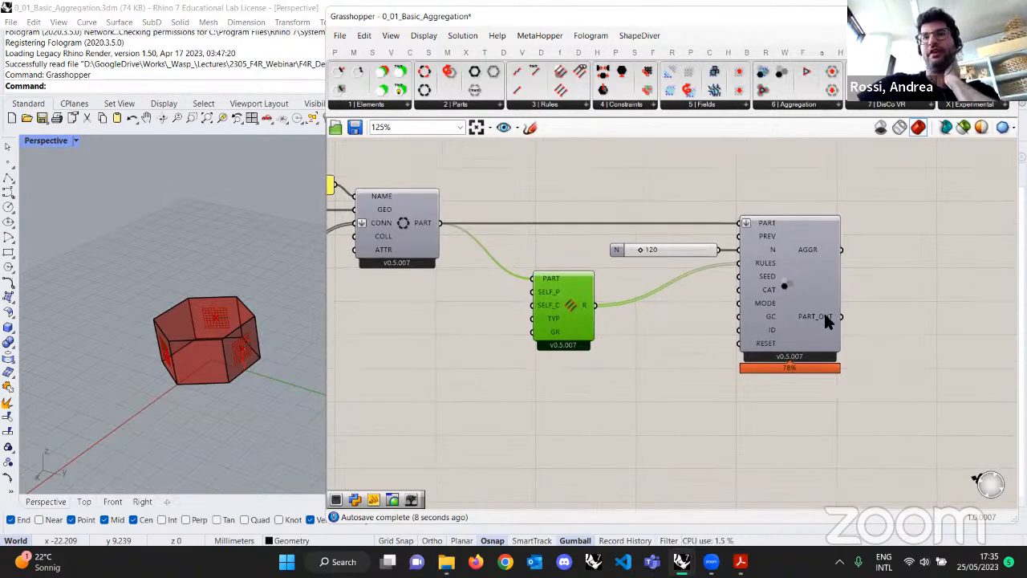
mouse_move(826, 320)
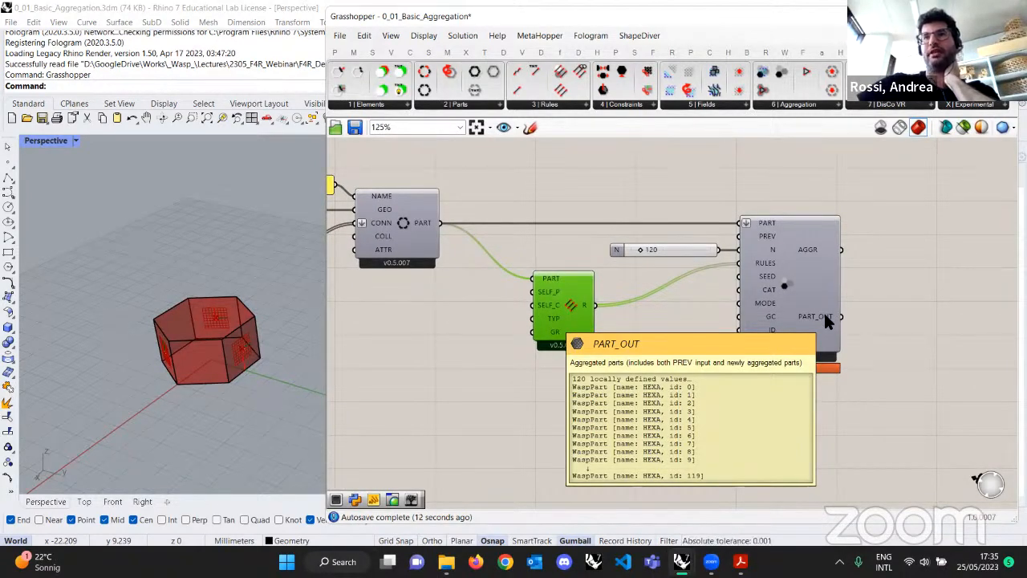
Add a Button, connect it to the Stochastic Aggregation's RESET input and place it beside that input.
click(667, 381)
double_click(786, 410)
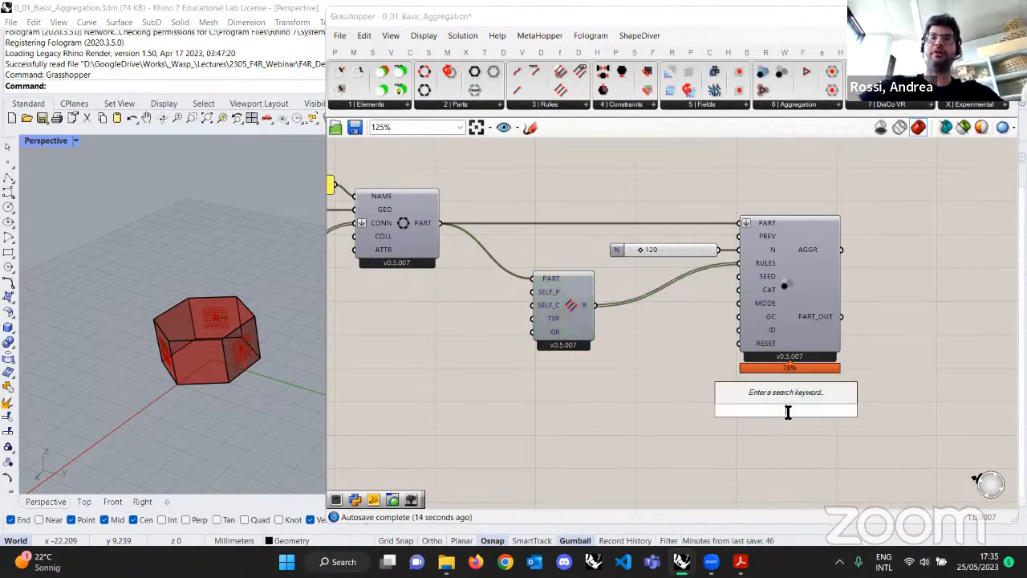
double_click(626, 393)
text(button)
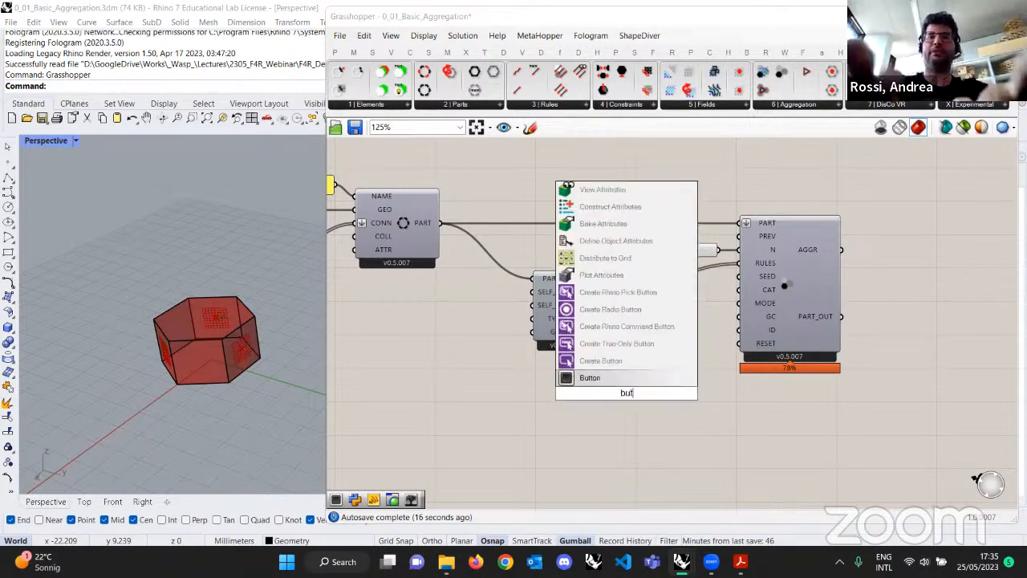
key(Return)
drag(663, 393, 738, 342)
drag(625, 399, 678, 344)
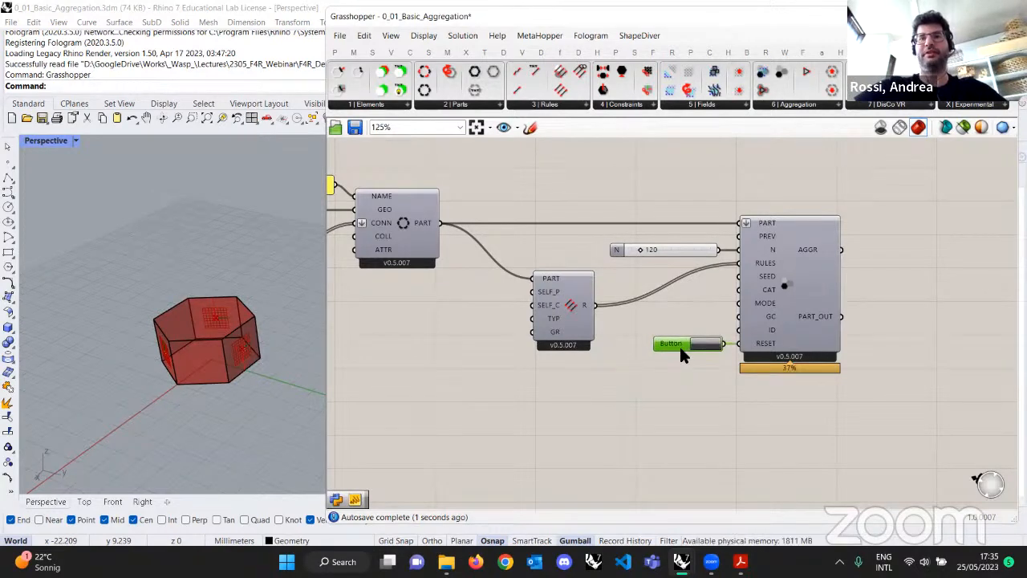
Place a Wasp Get Part Geometry component after the Stochastic Aggregation and connect the aggregation's PART_OUT output to its PART input.
scroll(760, 408, down, 1)
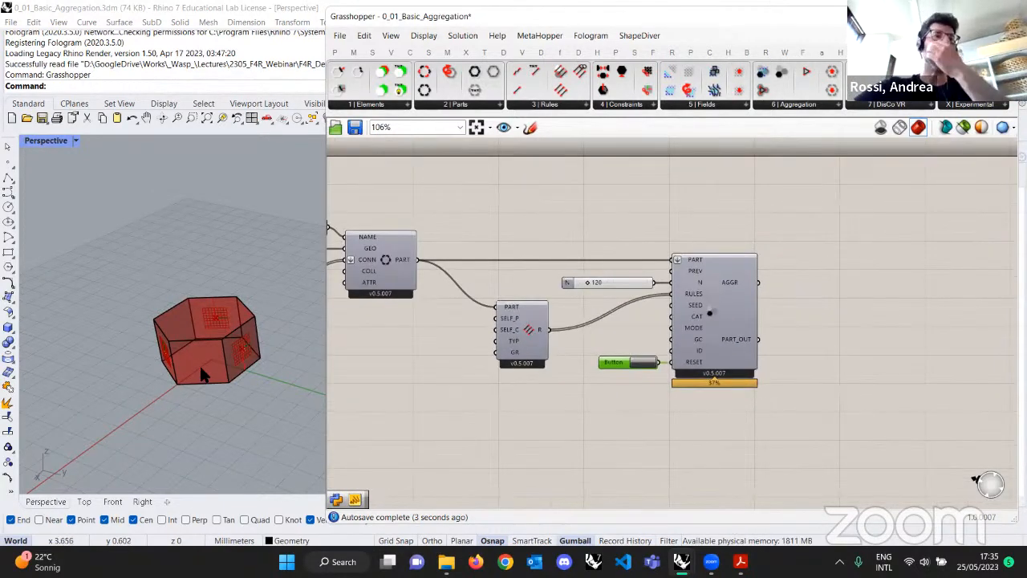
scroll(206, 361, down, 3)
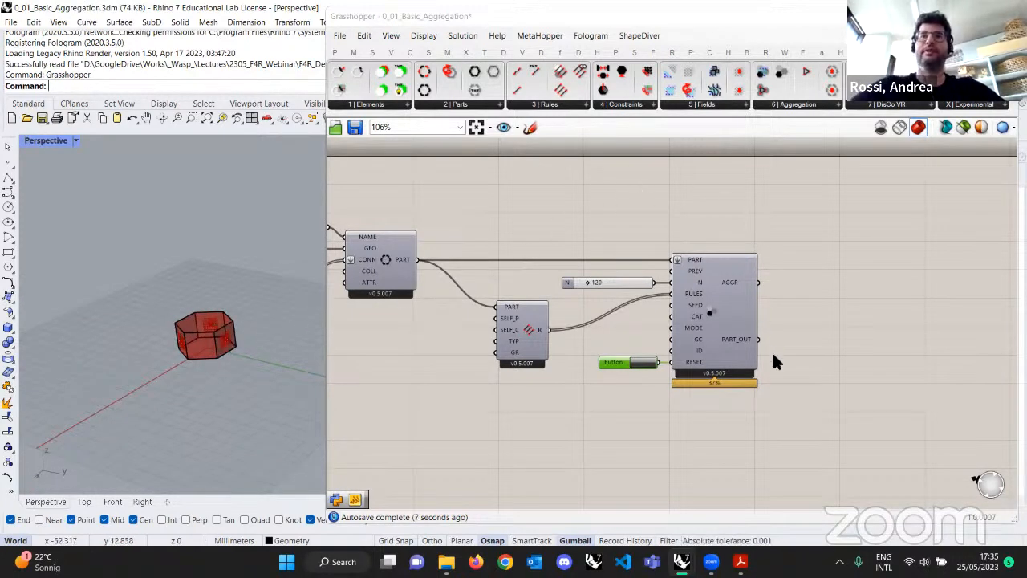
right_drag(771, 351, 680, 340)
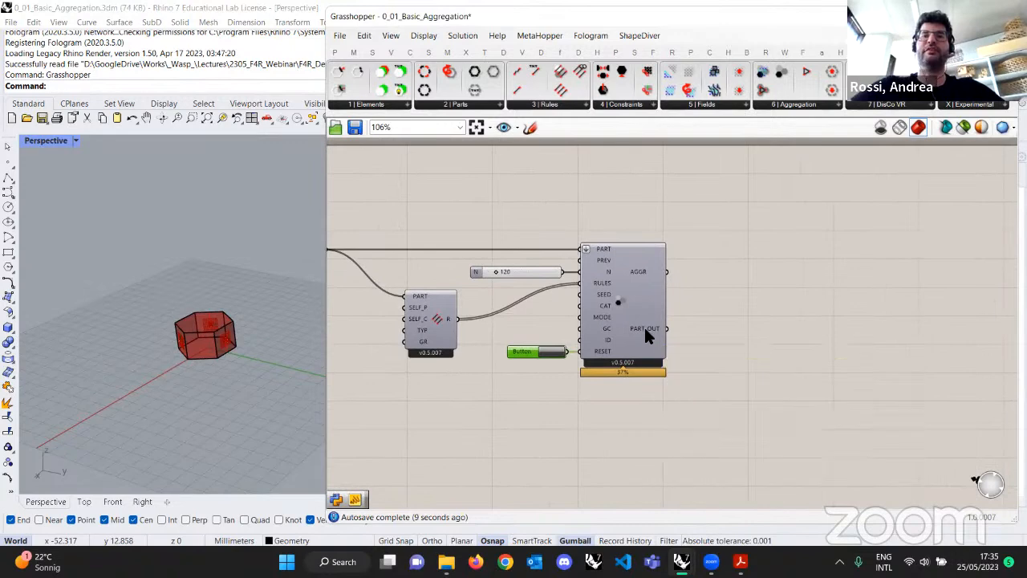
click(473, 105)
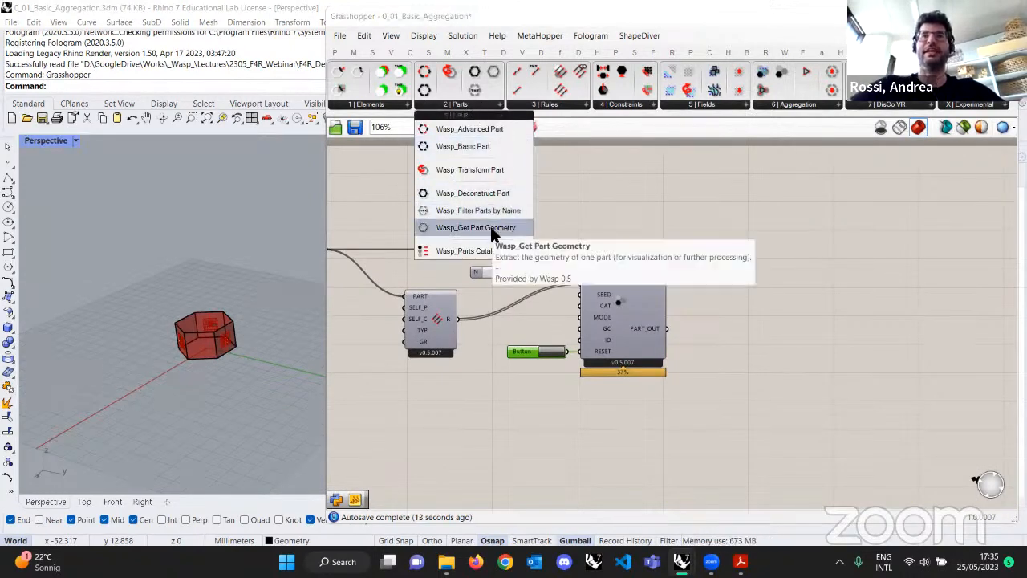
drag(490, 226, 737, 341)
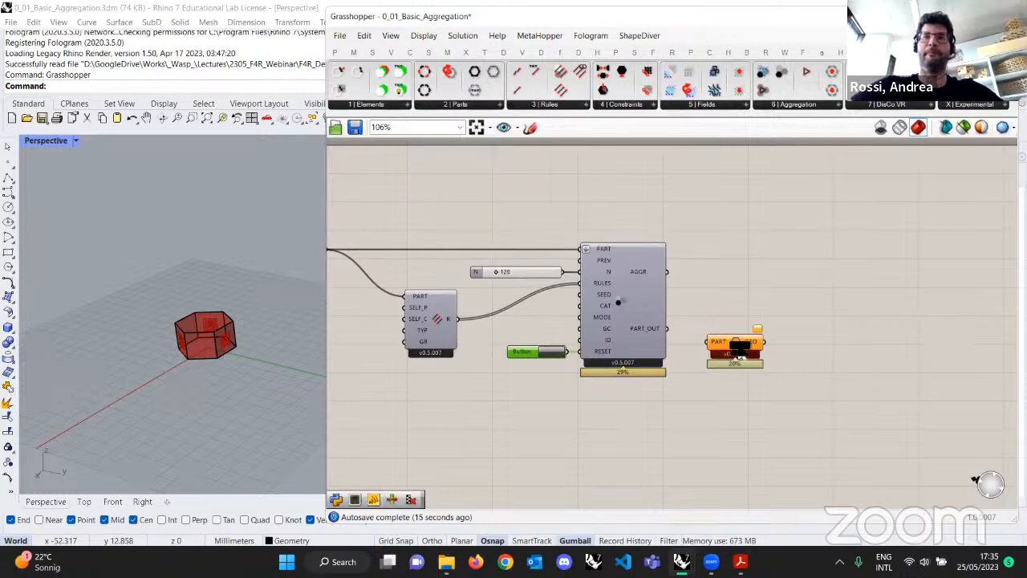
scroll(739, 344, up, 2)
drag(641, 325, 763, 322)
click(729, 285)
Narrow the Grasshopper window to widen the Rhino viewport, and line up Get Part Geometry with the aggregation's PART_OUT output.
scroll(263, 292, down, 6)
right_drag(264, 292, 323, 248)
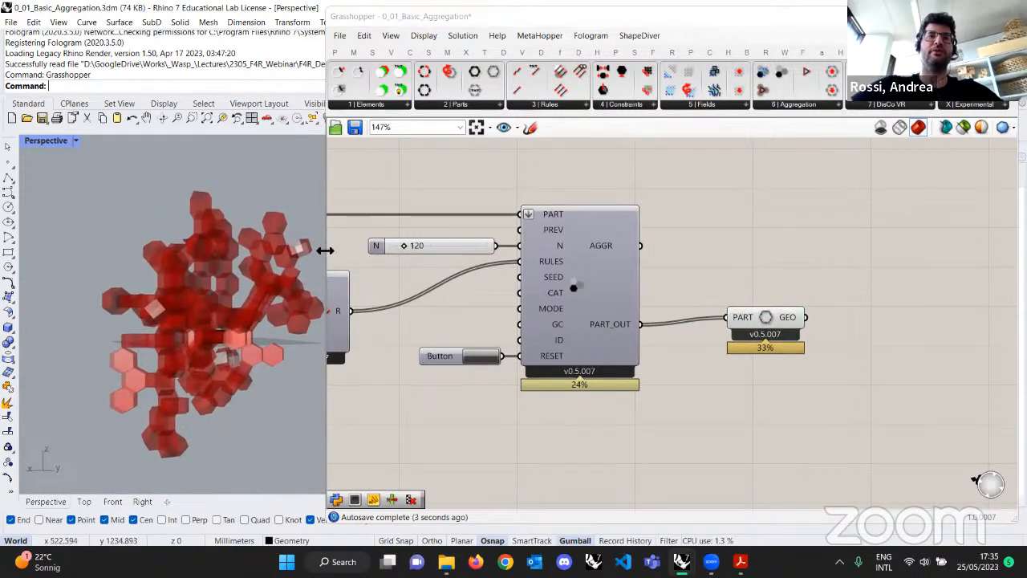
drag(328, 244, 459, 245)
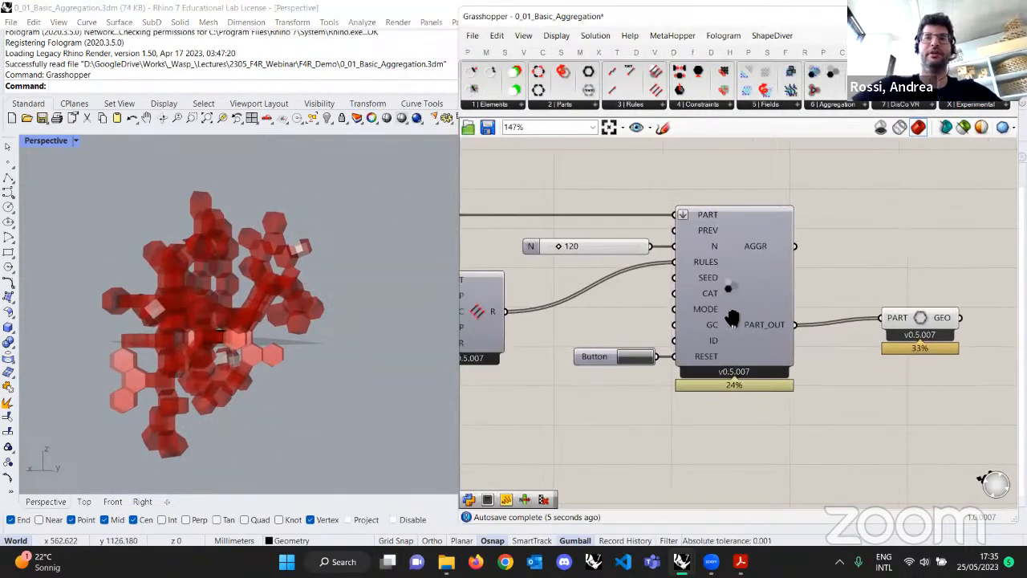
drag(935, 327, 918, 334)
right_drag(316, 358, 345, 314)
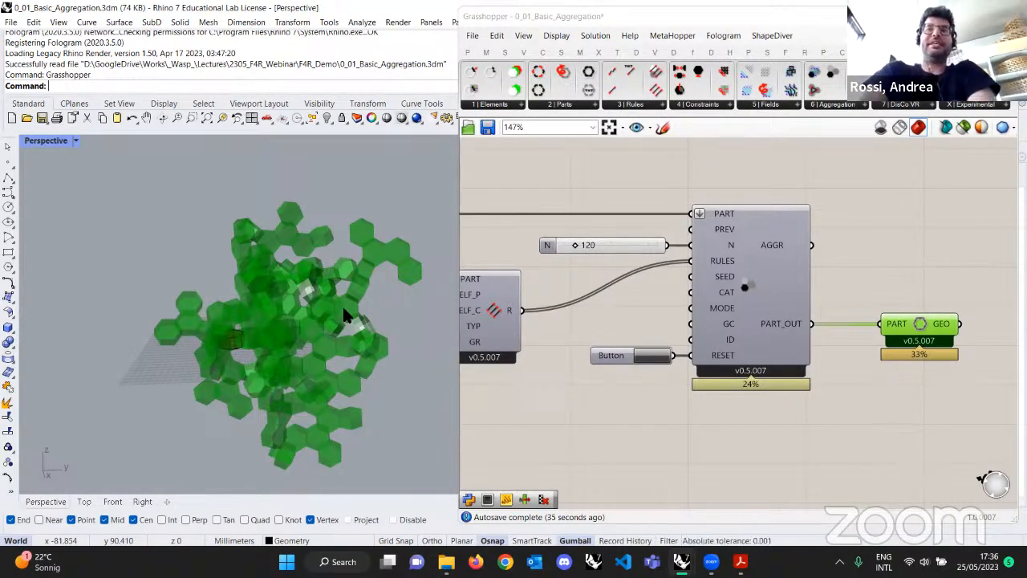
Set the aggregation's N slider to 200 parts.
click(596, 245)
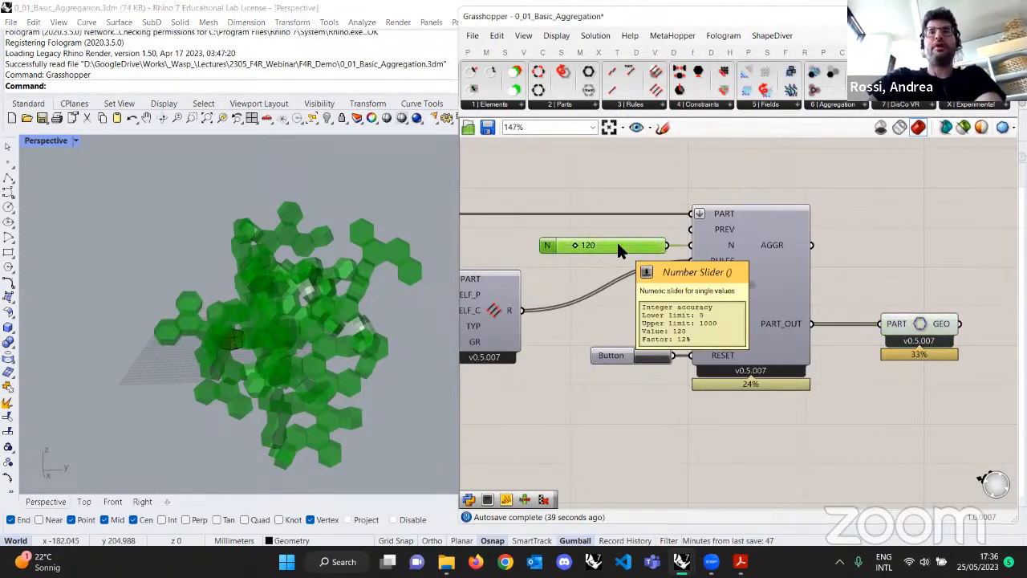
double_click(618, 245)
text(200)
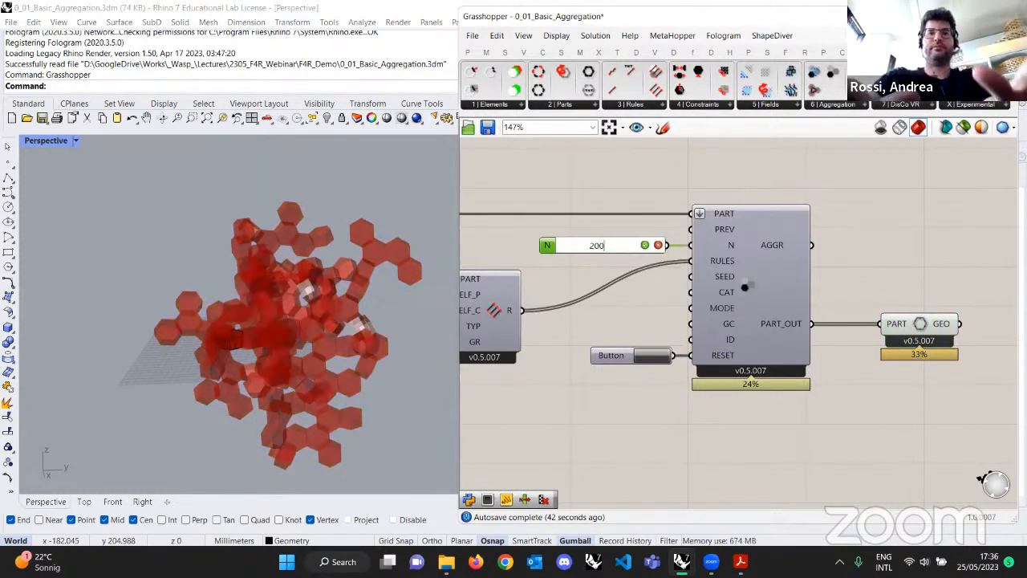
key(Return)
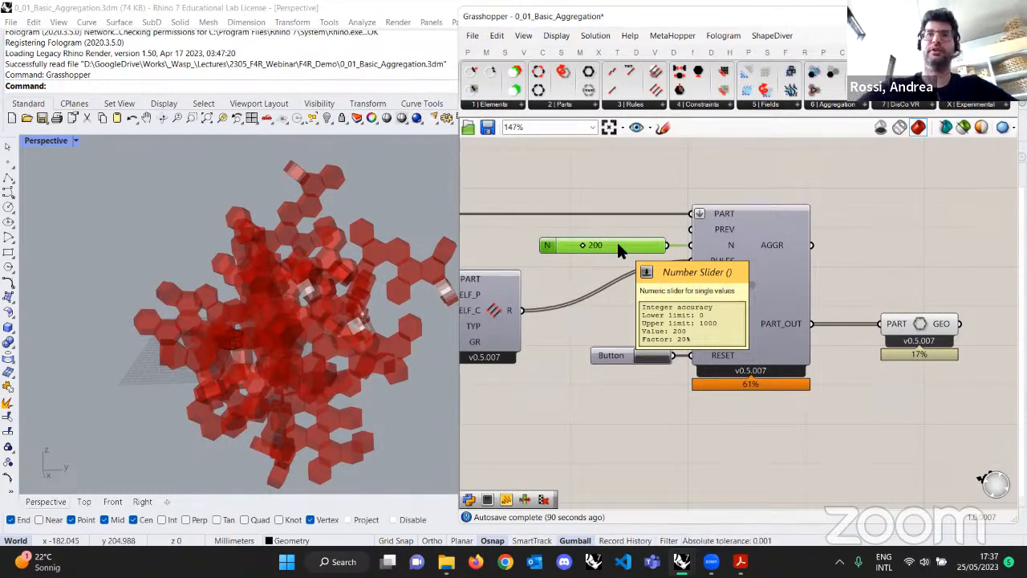
Trigger the reset Button to regenerate the aggregation and examine the result up close in the Rhino viewport.
click(612, 351)
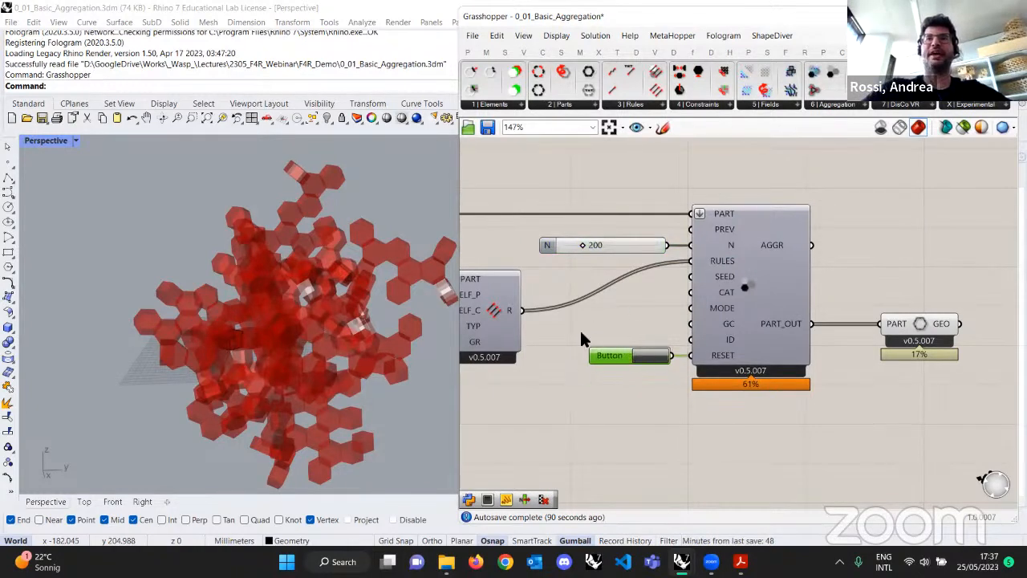
click(652, 356)
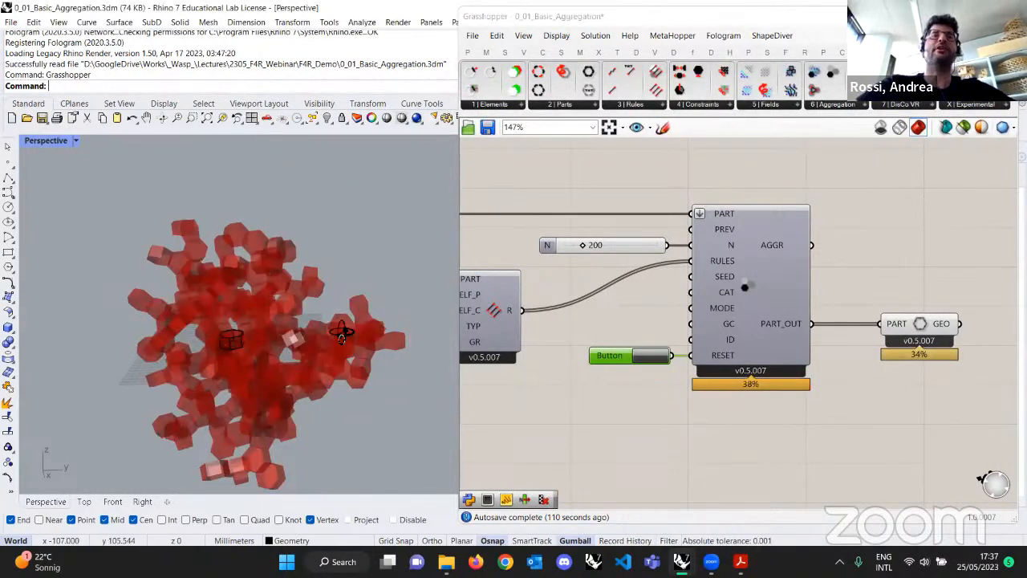
scroll(265, 321, up, 5)
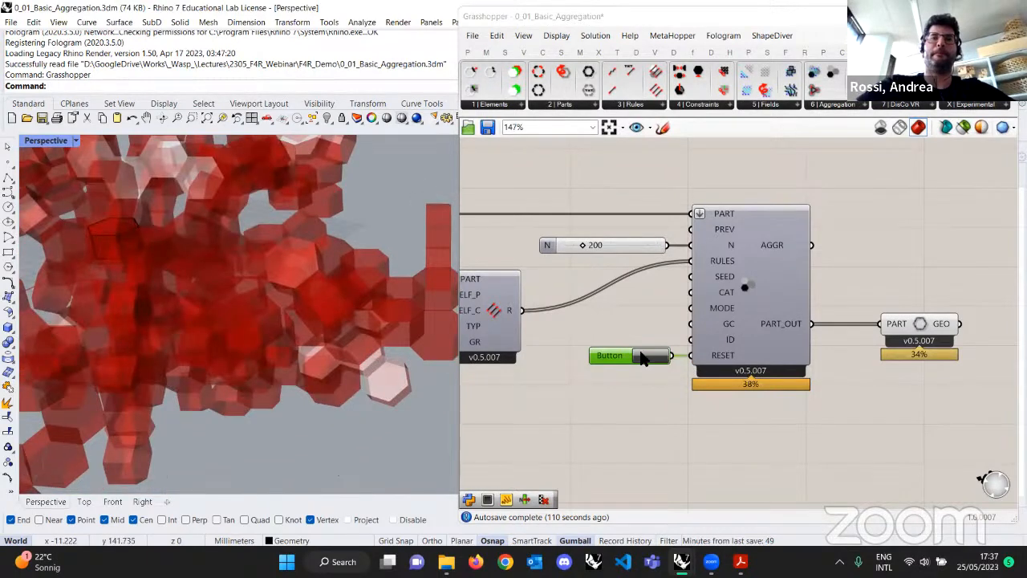
scroll(802, 337, down, 2)
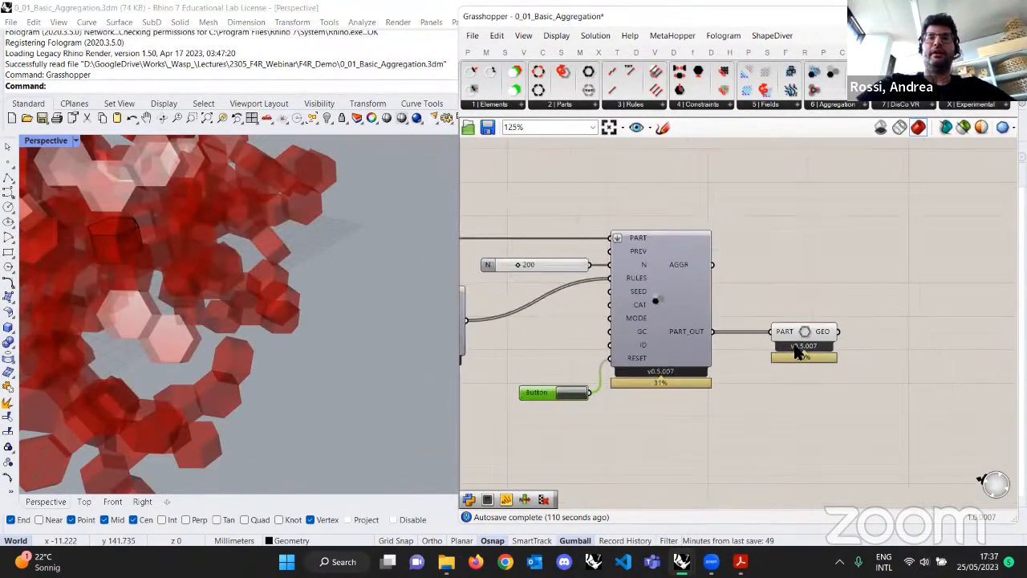
Move the Stochastic Aggregation and Get Part Geometry components farther from the Rules Generator, and shift the N slider closer to its input.
drag(862, 375, 637, 250)
drag(672, 288, 726, 285)
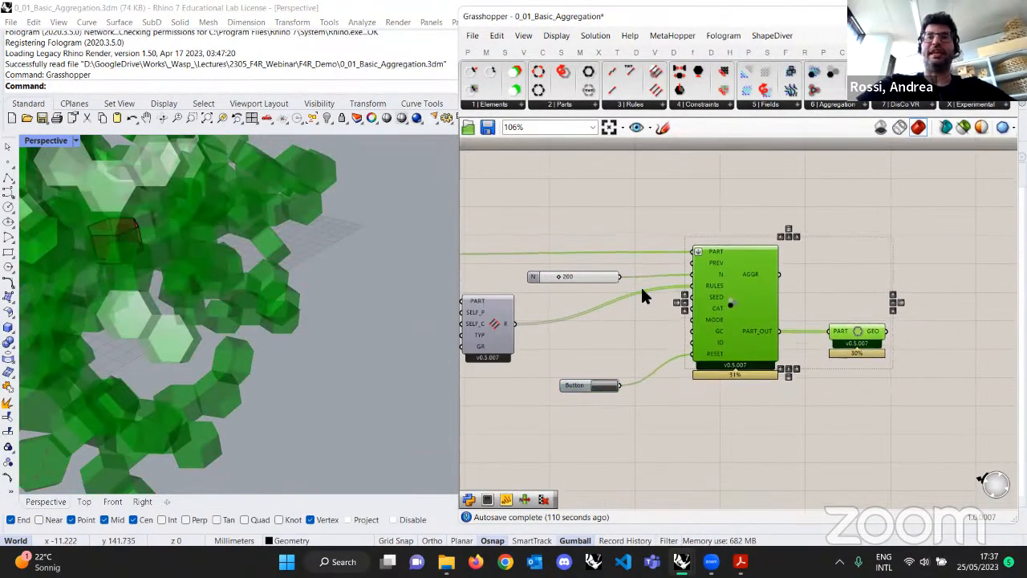
click(615, 276)
drag(631, 279, 663, 271)
Place the Button beside the aggregation's RESET input and trigger it several times to generate different random aggregations.
scroll(707, 321, down, 2)
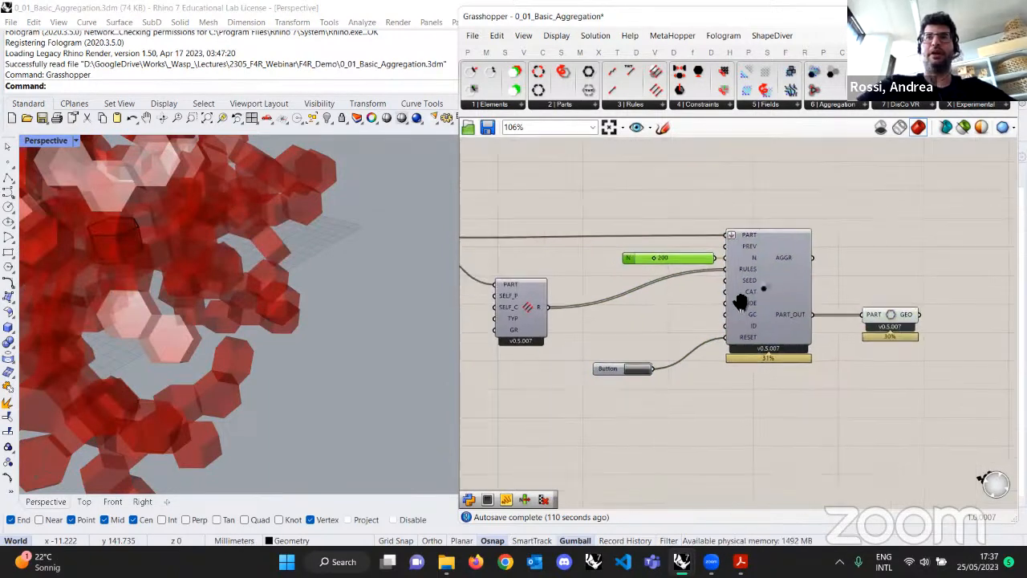
scroll(337, 317, down, 5)
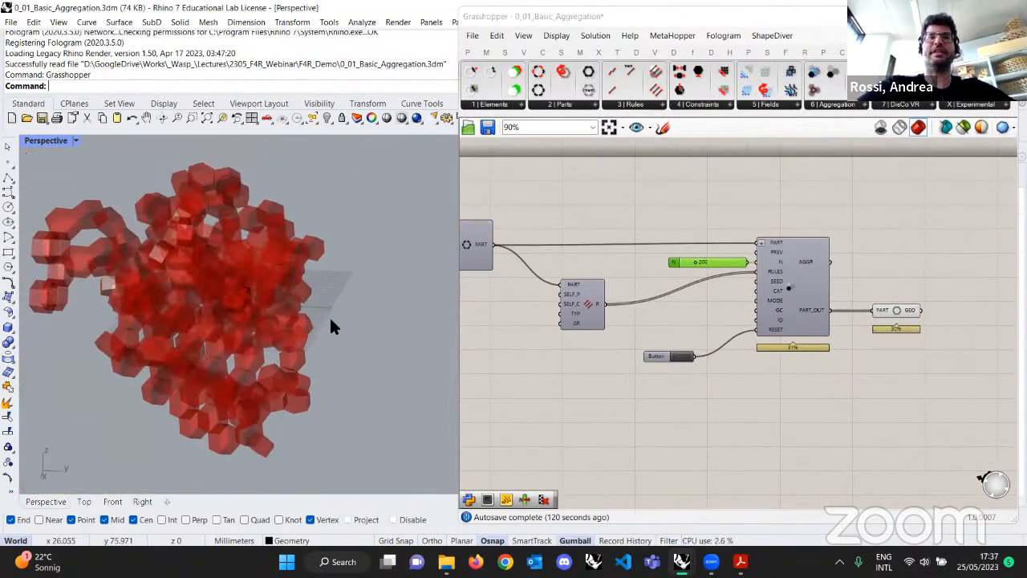
scroll(692, 369, up, 4)
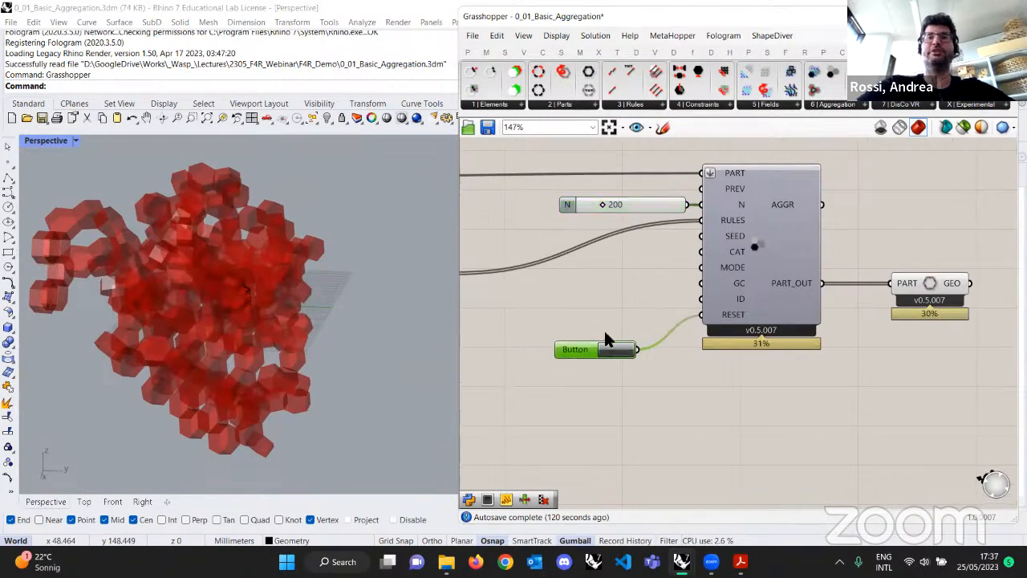
click(612, 318)
click(644, 317)
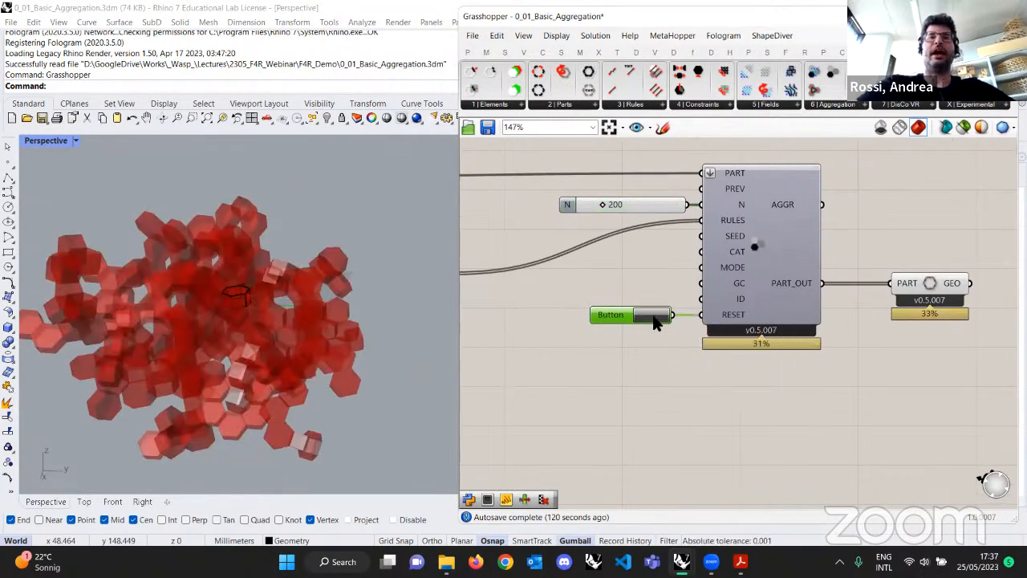
click(654, 317)
right_drag(230, 257, 321, 341)
click(658, 316)
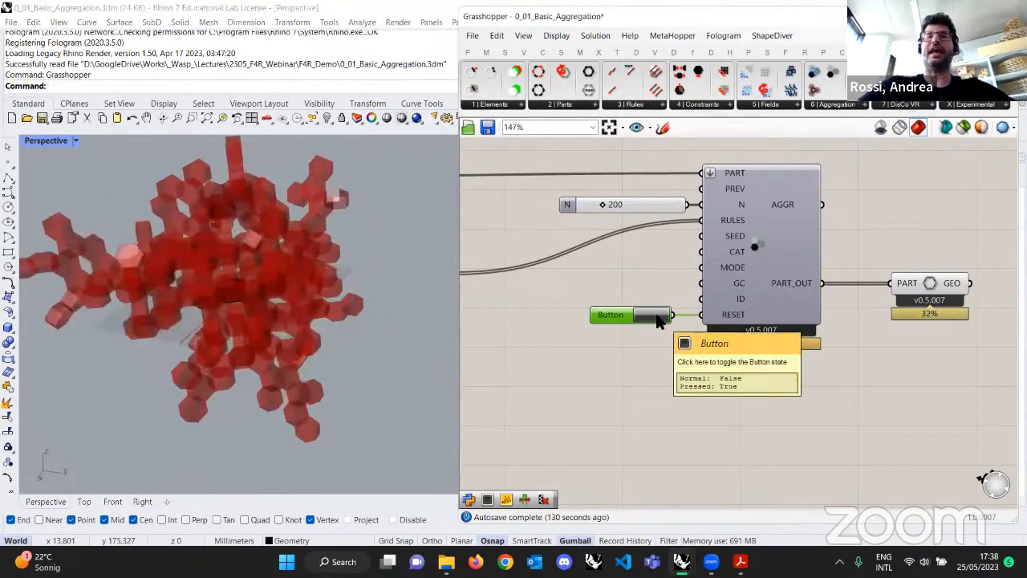
right_drag(305, 281, 297, 269)
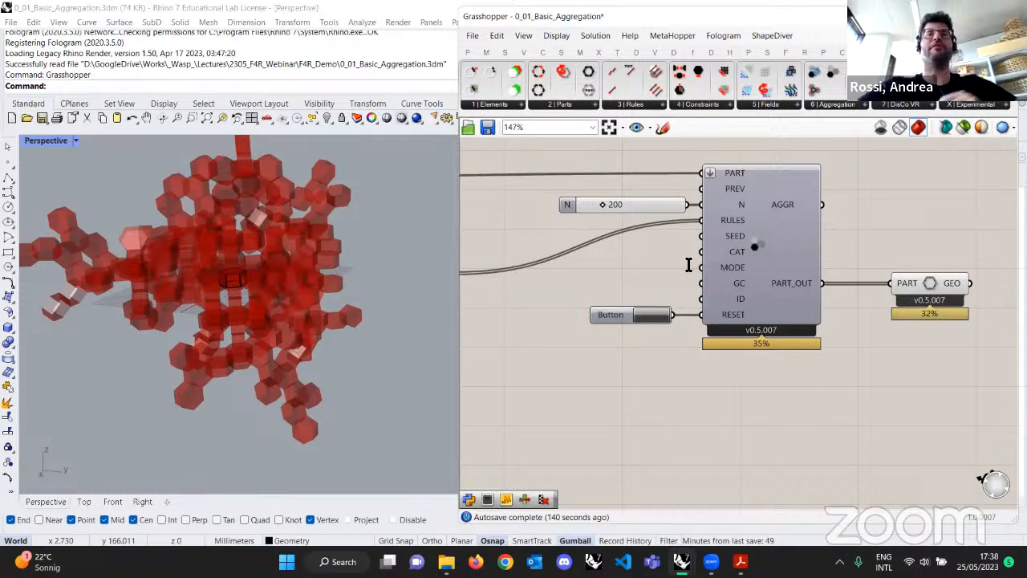
Add a number slider set to 25 and connect it to the Stochastic Aggregation's SEED input.
double_click(642, 266)
text(25)
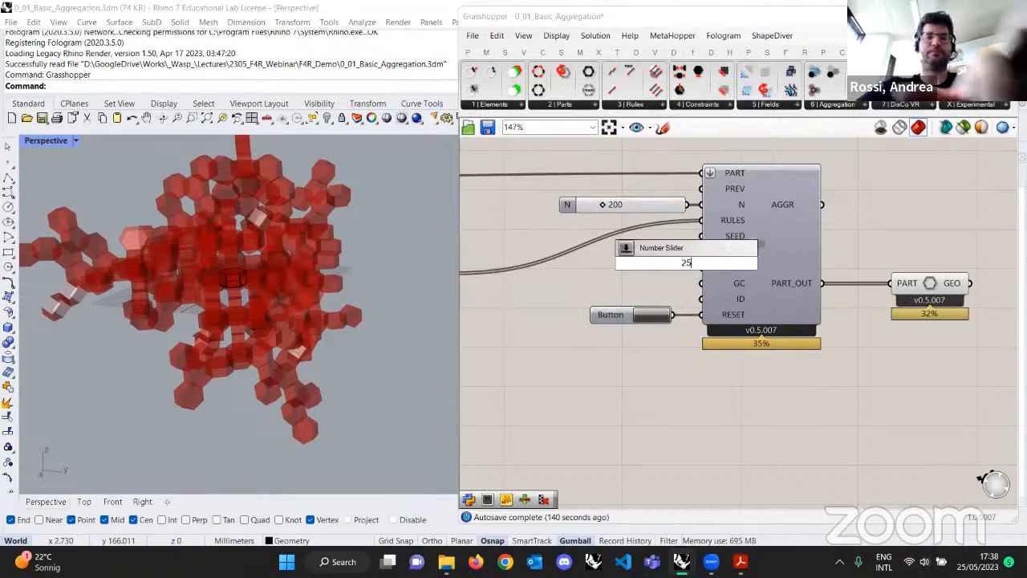
key(Return)
drag(683, 246, 653, 236)
Reset the aggregation repeatedly with the fixed seed and compare the resulting geometry from another angle.
click(654, 315)
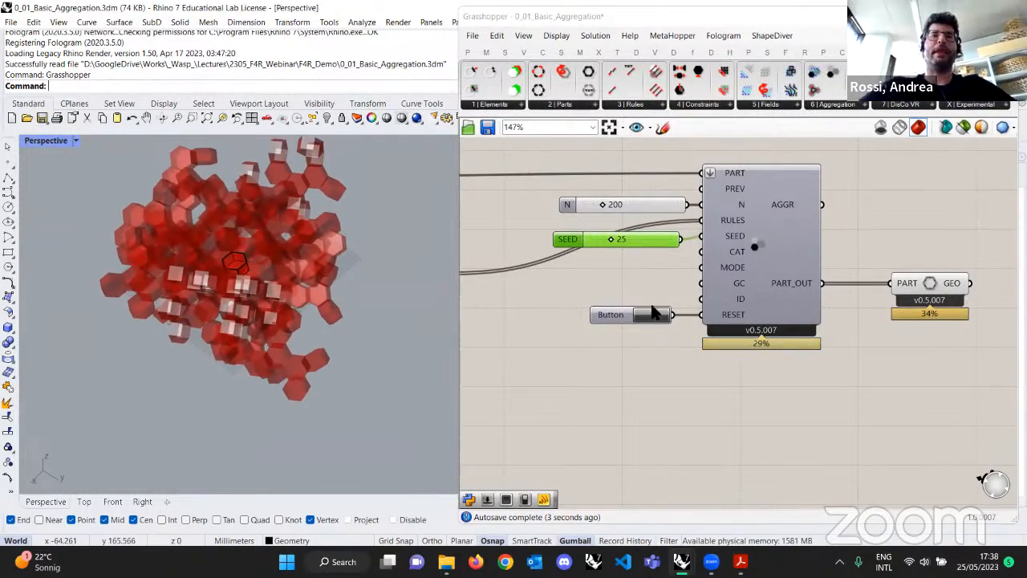
click(652, 317)
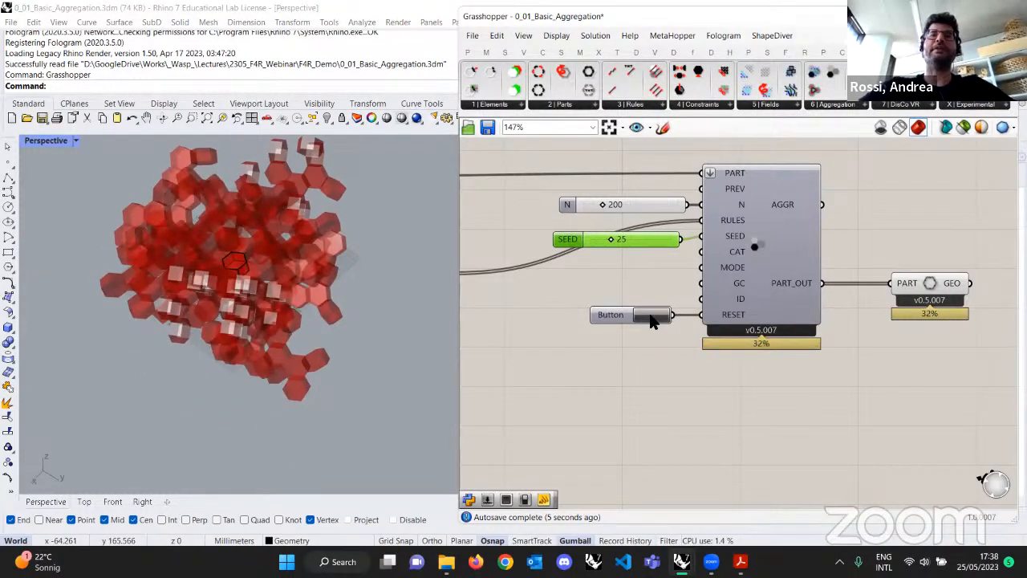
right_drag(337, 219, 230, 274)
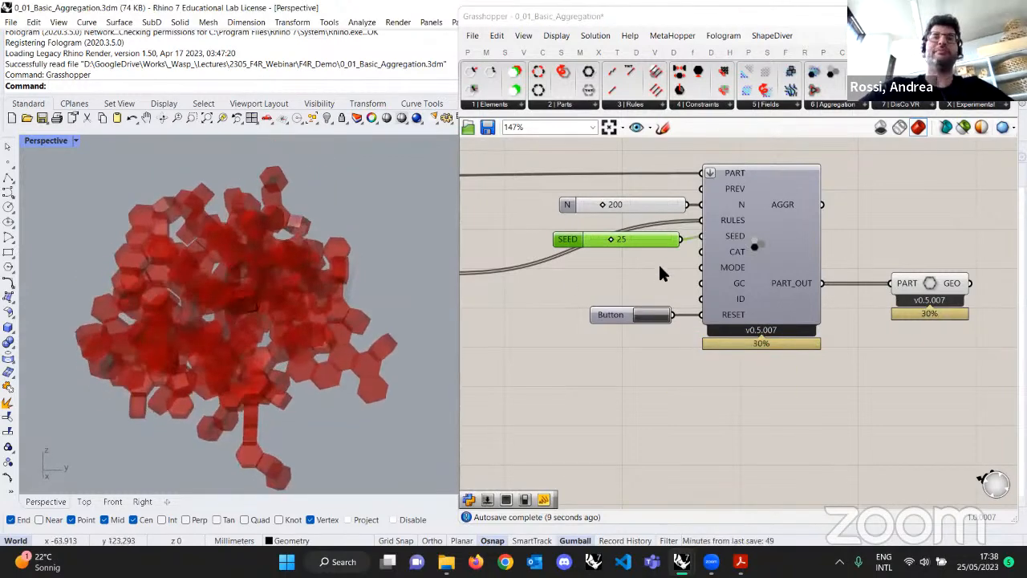
Replace the Button with a Boolean Toggle, connect it to the aggregation's RESET input and align it with that input.
click(633, 318)
key(Delete)
double_click(630, 323)
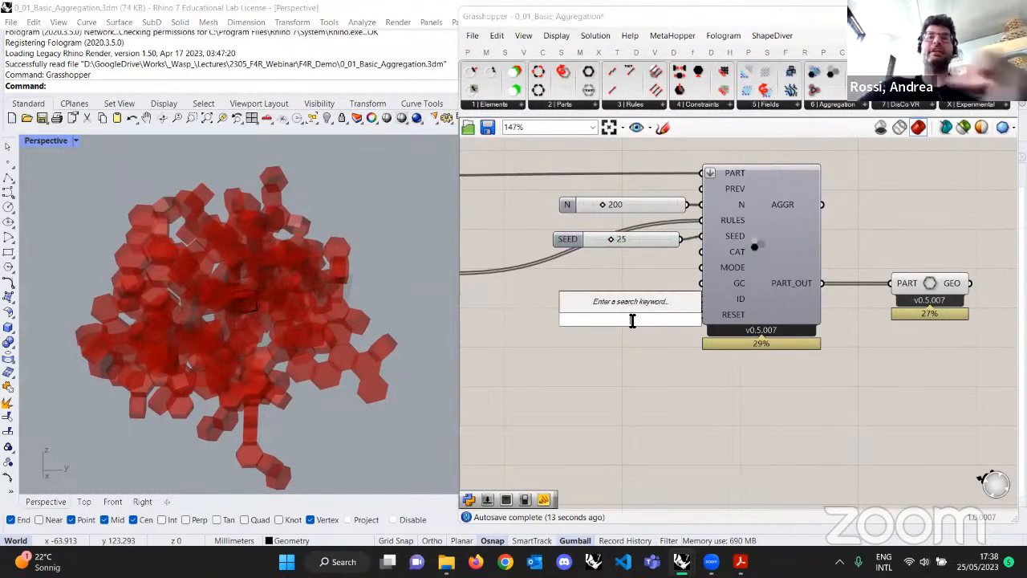
text(togg)
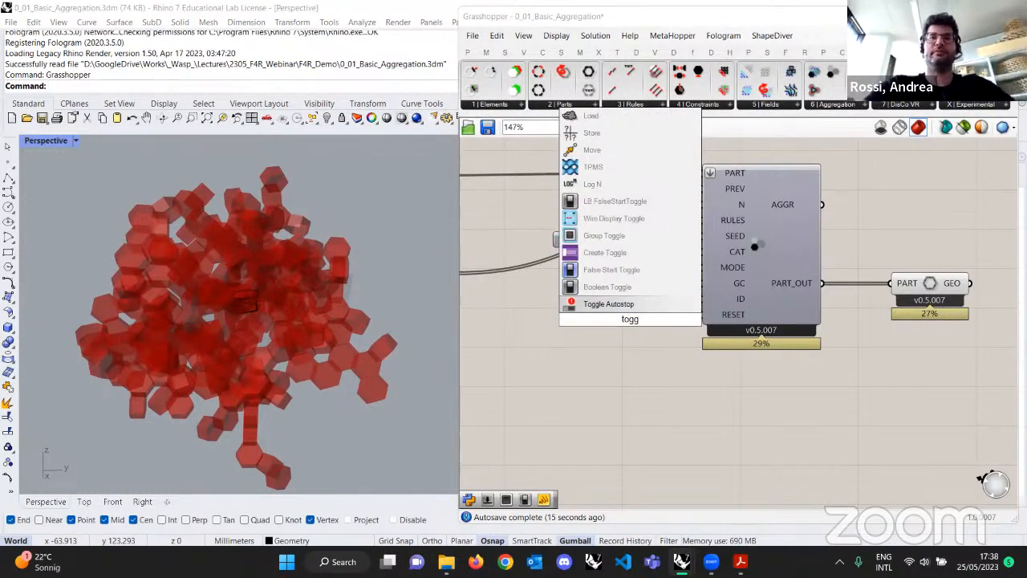
click(608, 286)
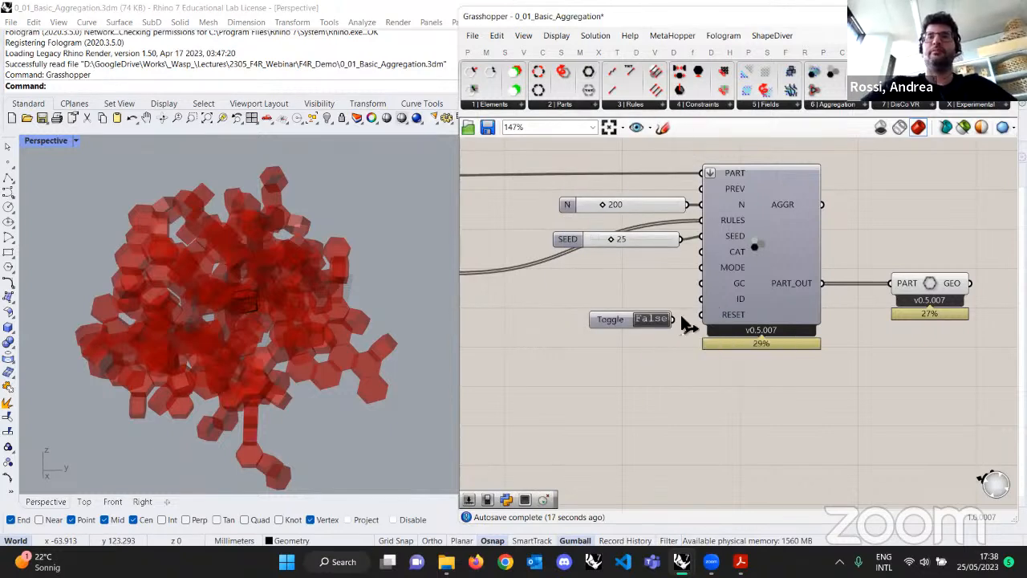
drag(682, 316, 697, 314)
drag(615, 321, 620, 316)
Switch the RESET toggle to True and set the SEED slider to 22.
double_click(652, 316)
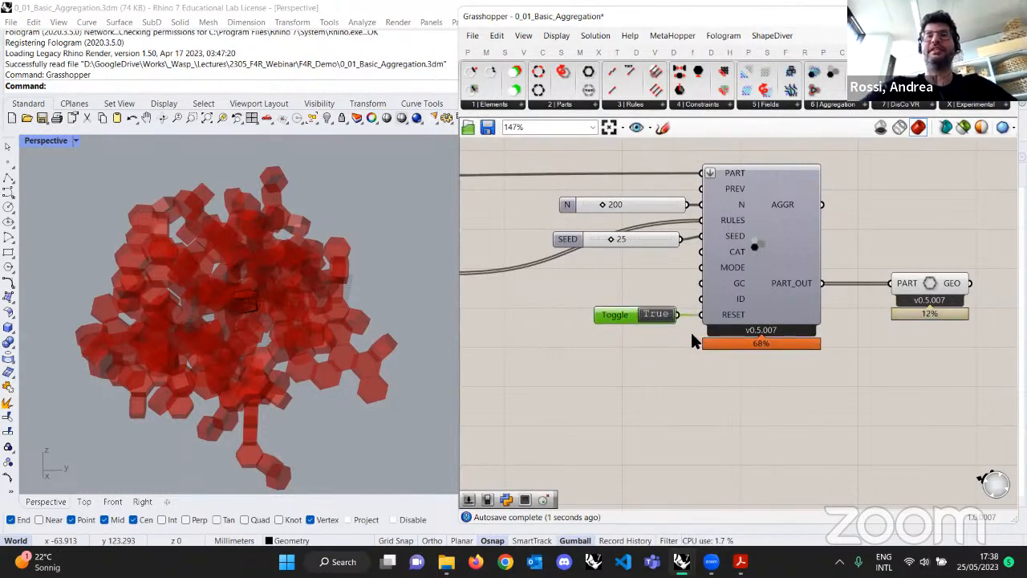
scroll(680, 325, up, 1)
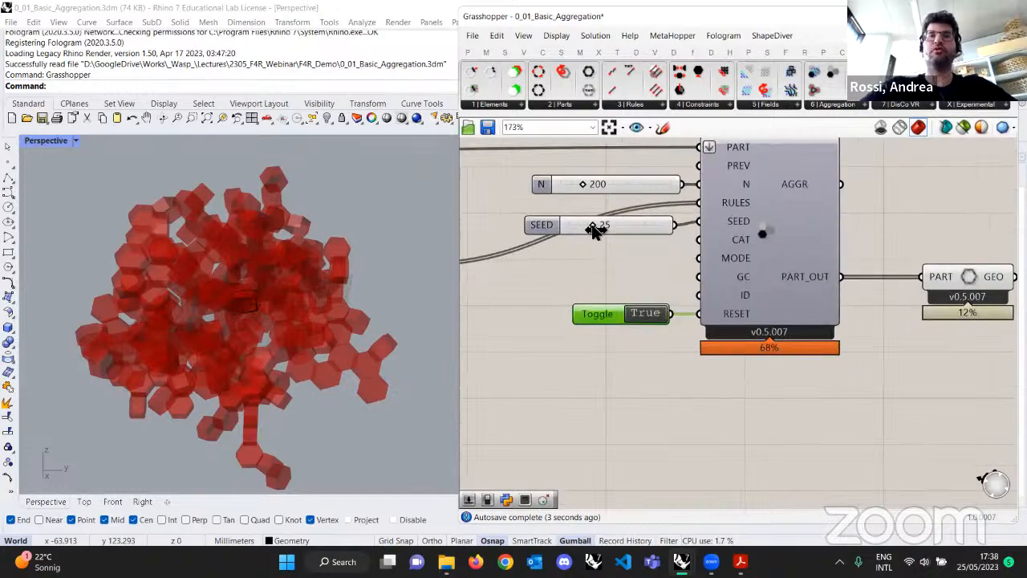
mouse_move(594, 230)
mouse_down()
mouse_move(623, 228)
mouse_move(566, 227)
mouse_move(589, 228)
mouse_up()
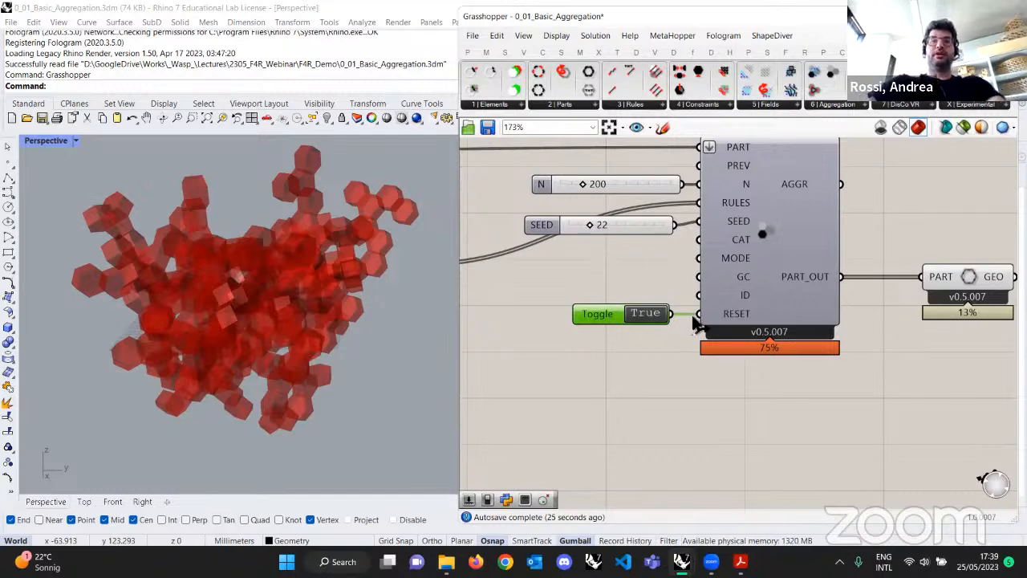
scroll(695, 321, down, 4)
mouse_move(715, 352)
right_down()
mouse_move(850, 361)
mouse_move(732, 354)
right_up()
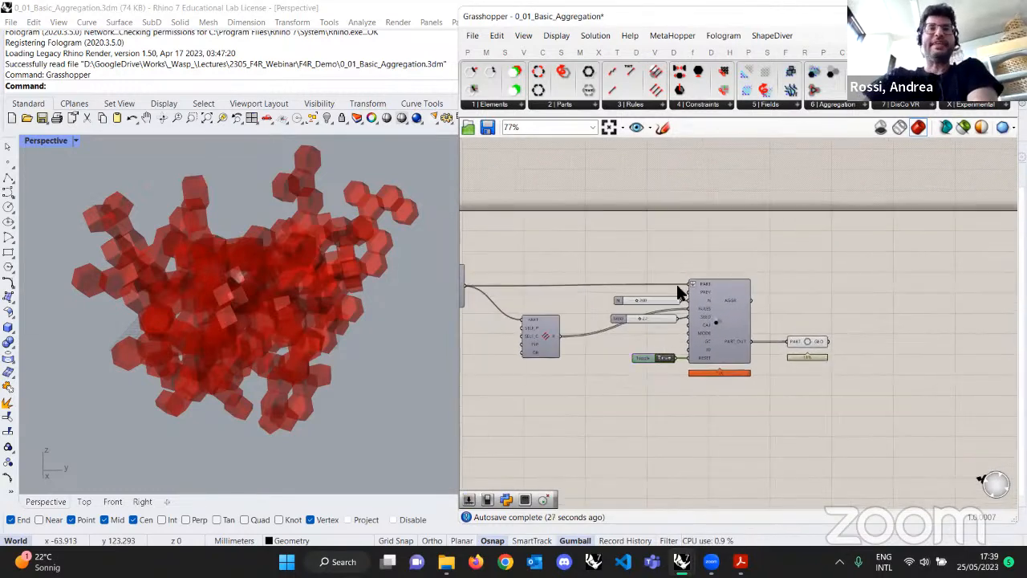
drag(842, 366, 630, 271)
scroll(722, 343, down, 2)
right_drag(642, 350, 717, 347)
click(904, 386)
drag(905, 395, 735, 284)
scroll(815, 317, up, 3)
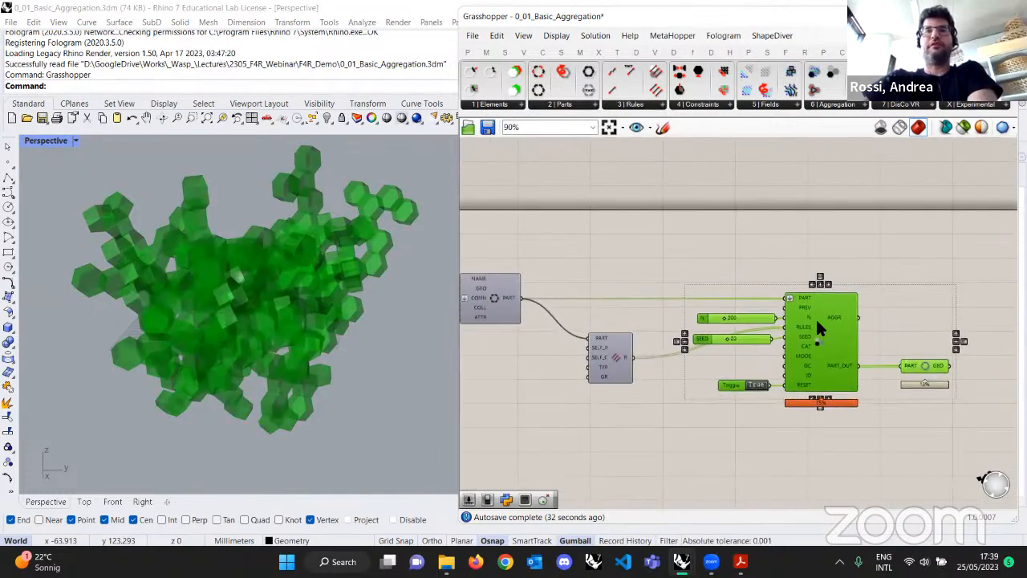
click(798, 263)
scroll(754, 301, up, 4)
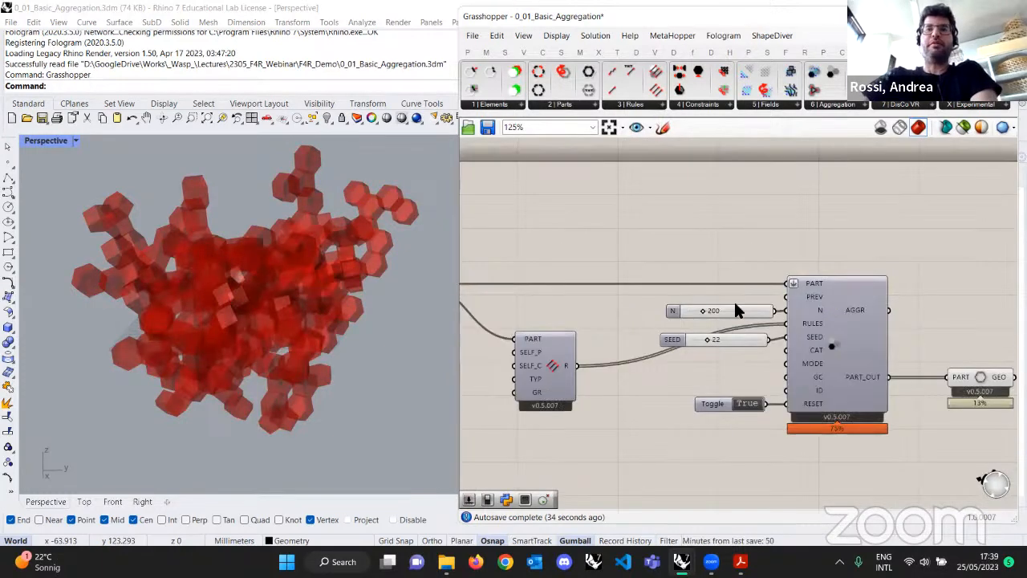
Try part counts of 100 and 1000 for the aggregation's N input and inspect the resulting geometry from several angles.
double_click(739, 316)
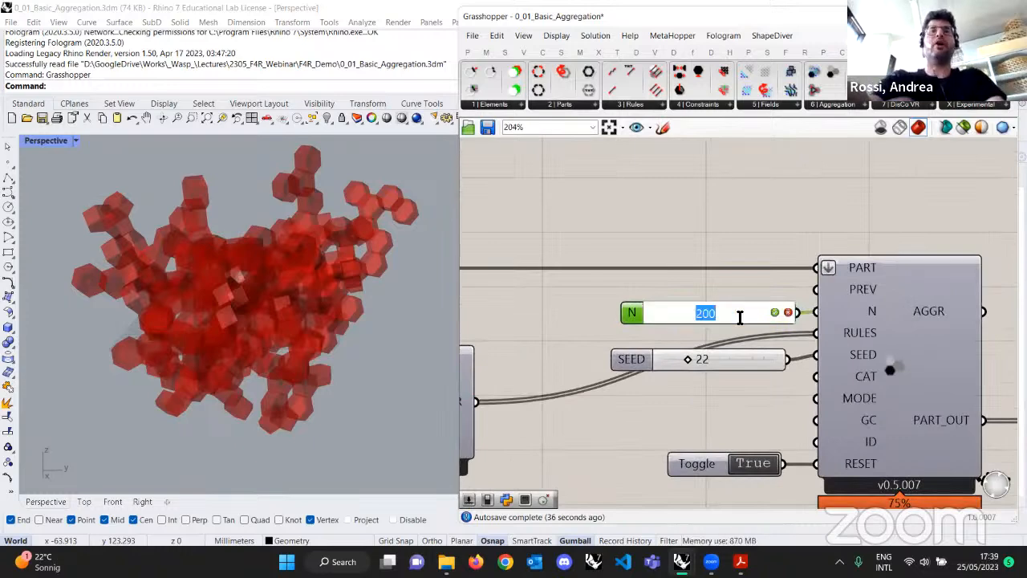
text(100)
key(Return)
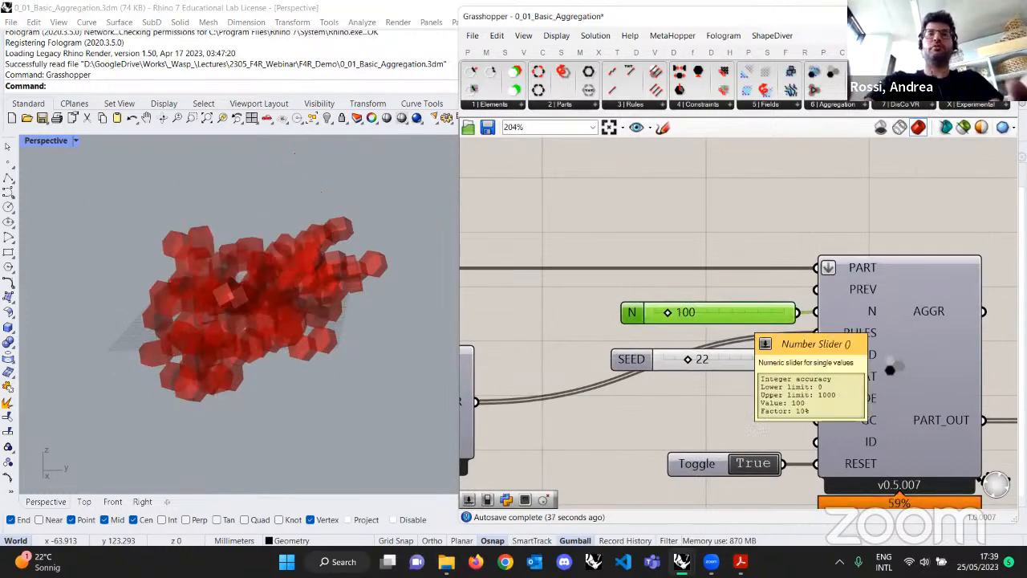
double_click(740, 316)
text(1000)
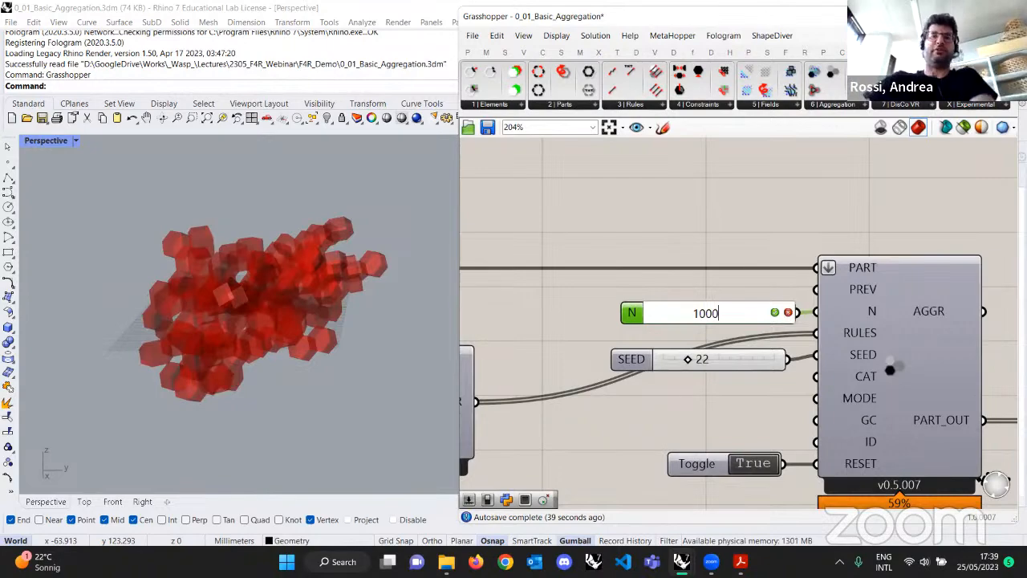
key(Return)
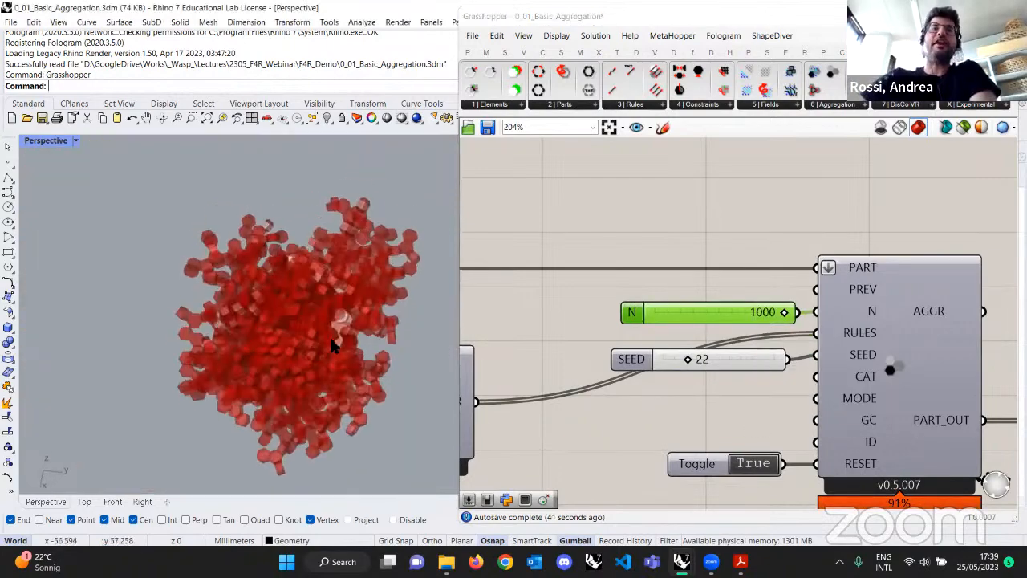
right_drag(324, 389, 332, 303)
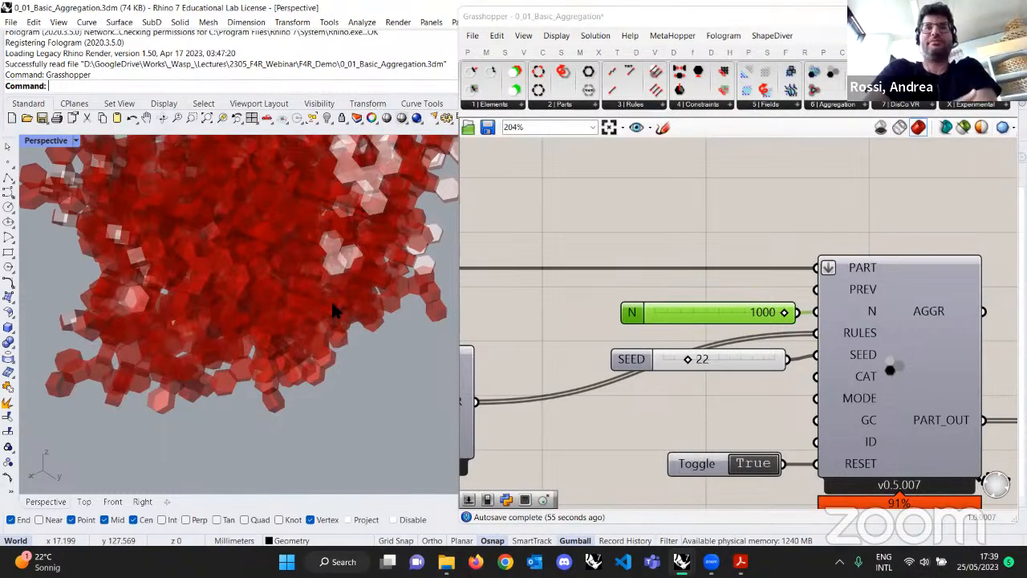
right_drag(278, 342, 313, 301)
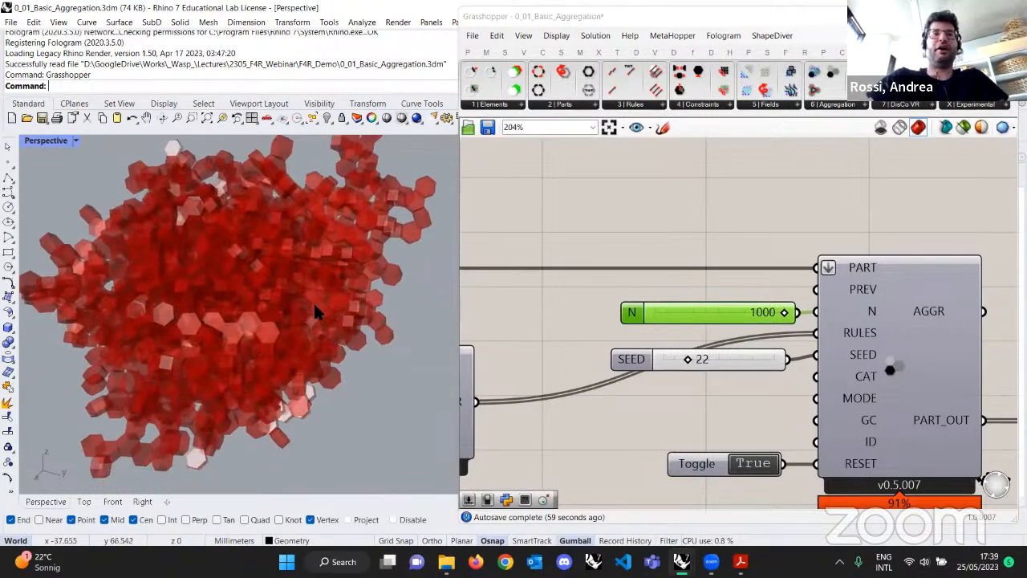
Set the N slider of the Stochastic Aggregation to 500 parts.
double_click(736, 319)
text(500)
key(Return)
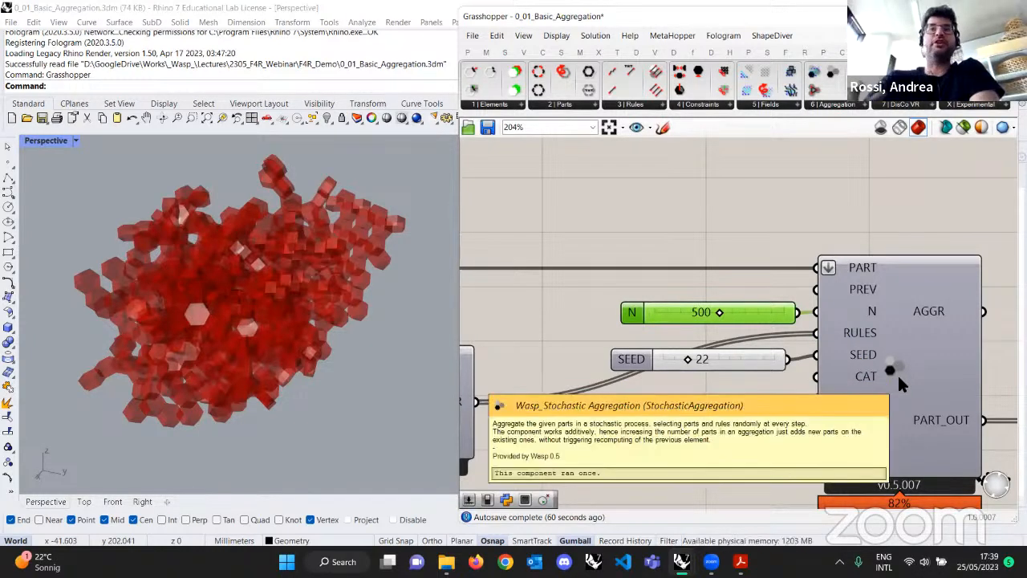
Review the Stochastic Aggregation component's description and inputs, and look over the complete basic aggregation definition.
scroll(826, 367, down, 2)
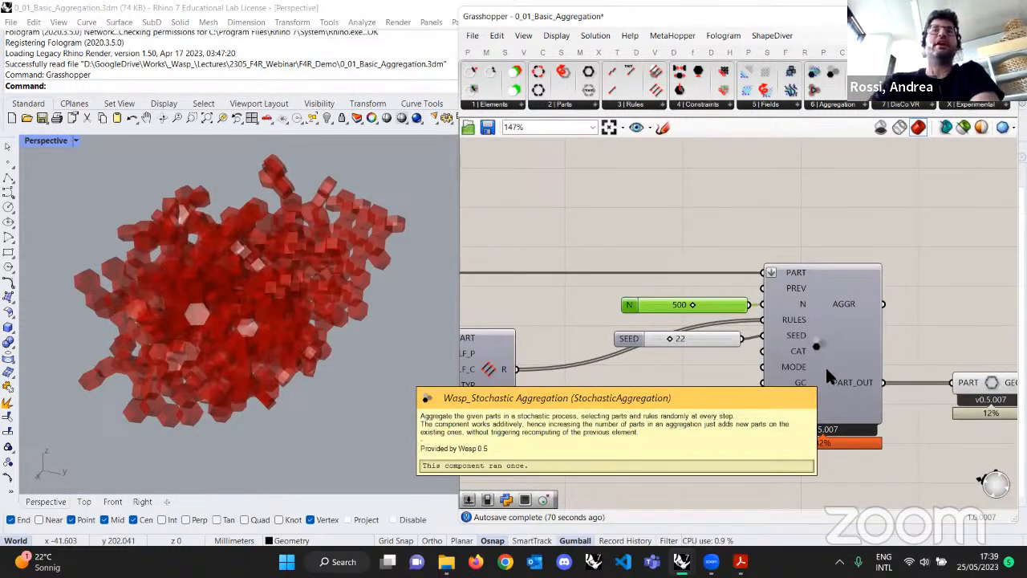
mouse_move(834, 349)
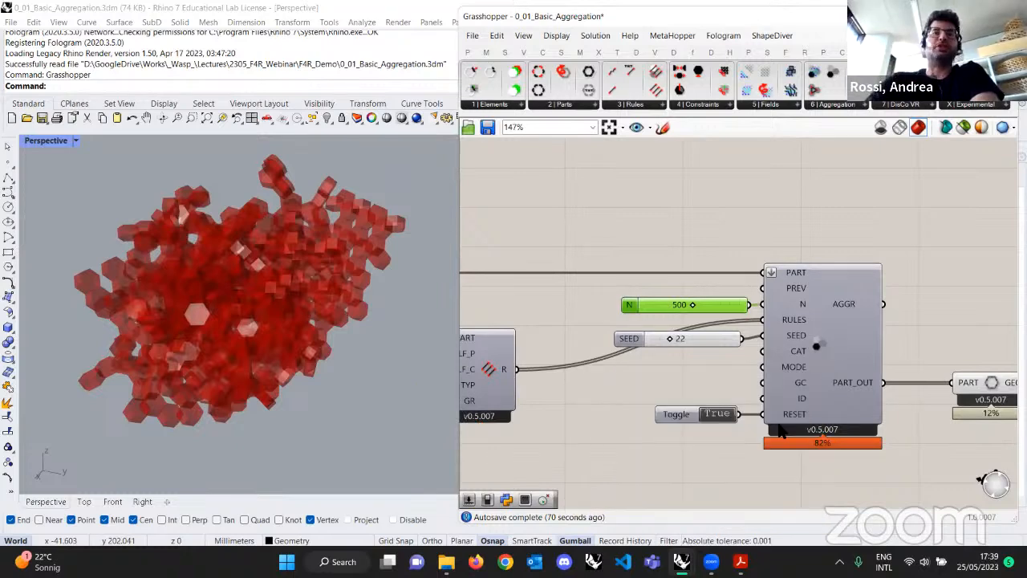
scroll(701, 424, down, 1)
right_drag(677, 434, 762, 390)
scroll(802, 405, down, 2)
scroll(777, 413, down, 2)
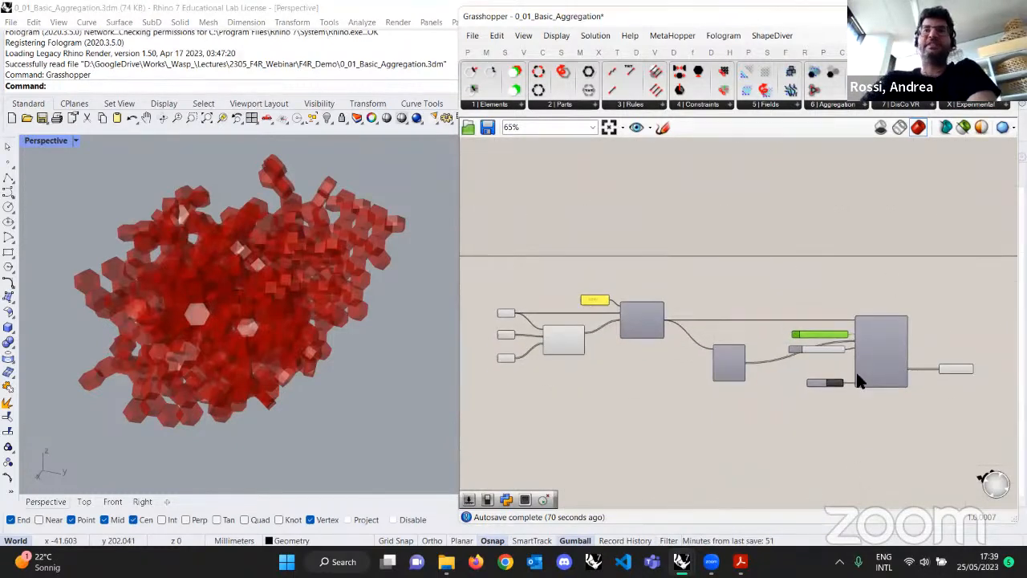
scroll(869, 361, up, 1)
scroll(865, 371, down, 1)
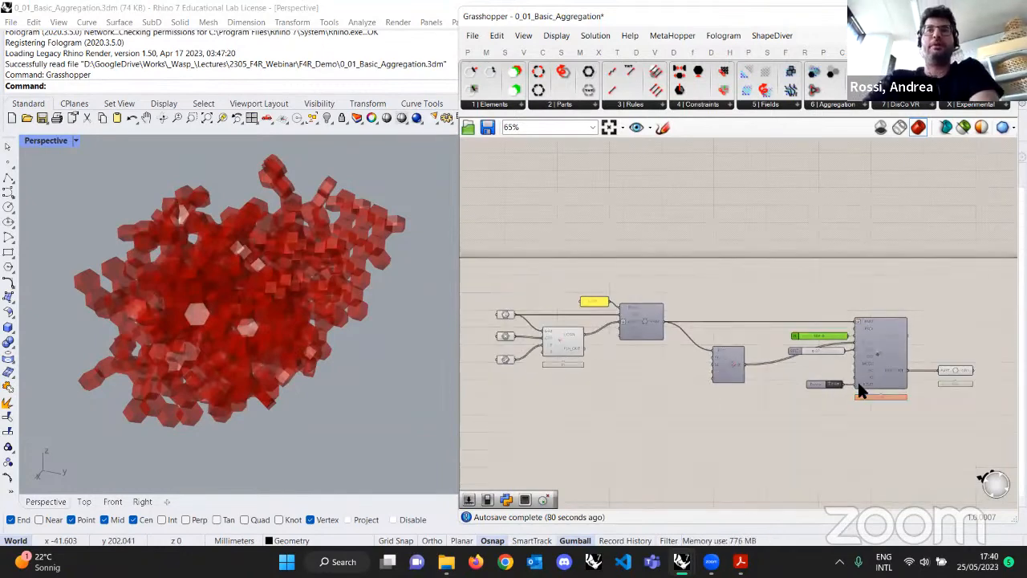
Switch to File Explorer, find 2_03_Field_from_Curves.3dm in the F4R_Demo folder and open it in Rhino.
click(446, 561)
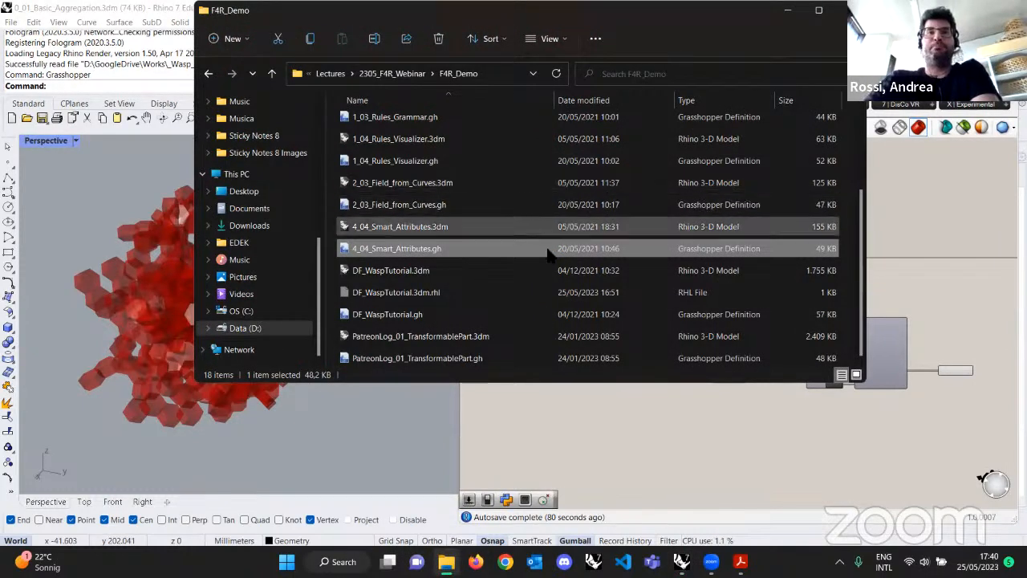
scroll(504, 237, up, 2)
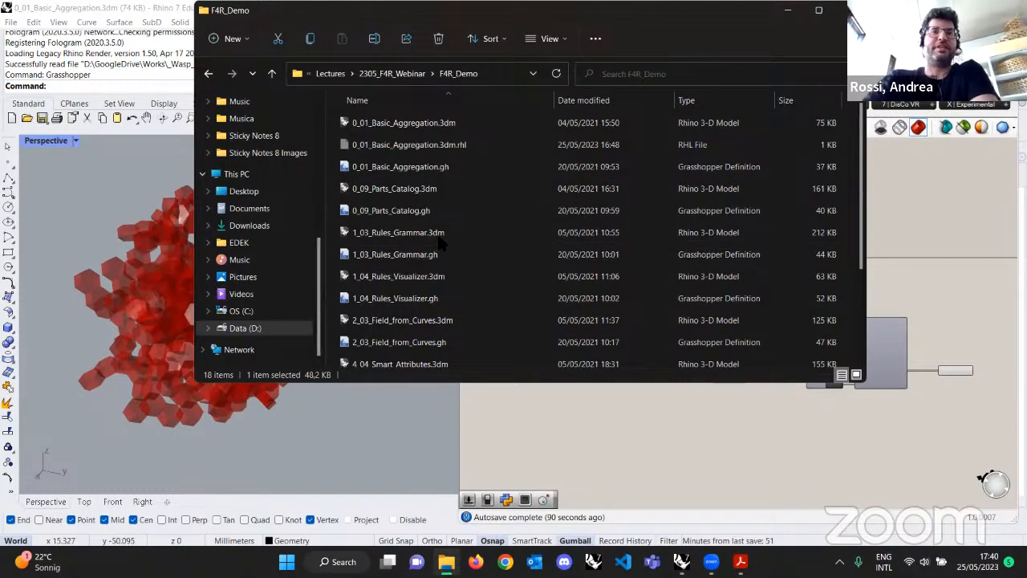
scroll(429, 295, down, 2)
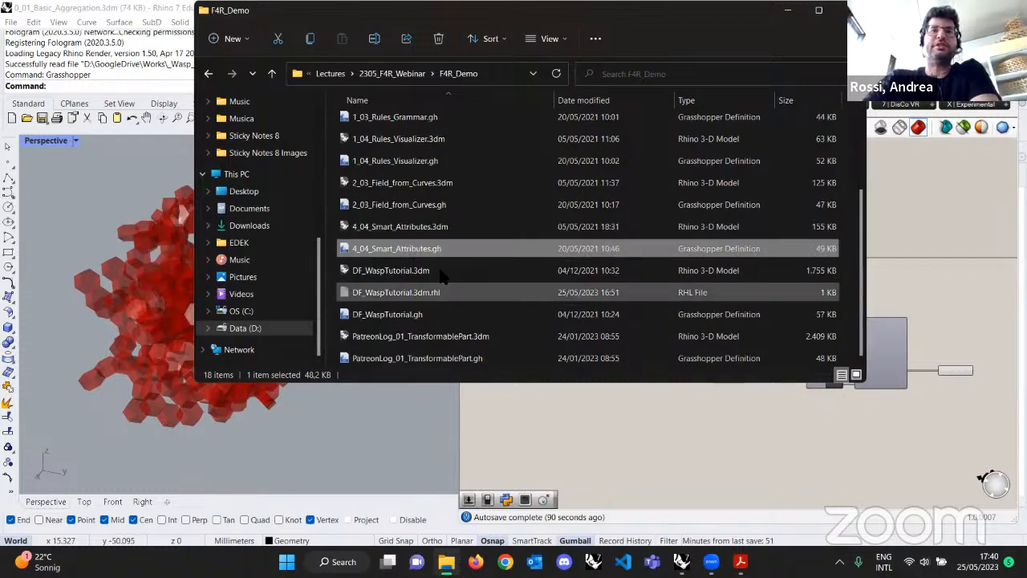
click(394, 183)
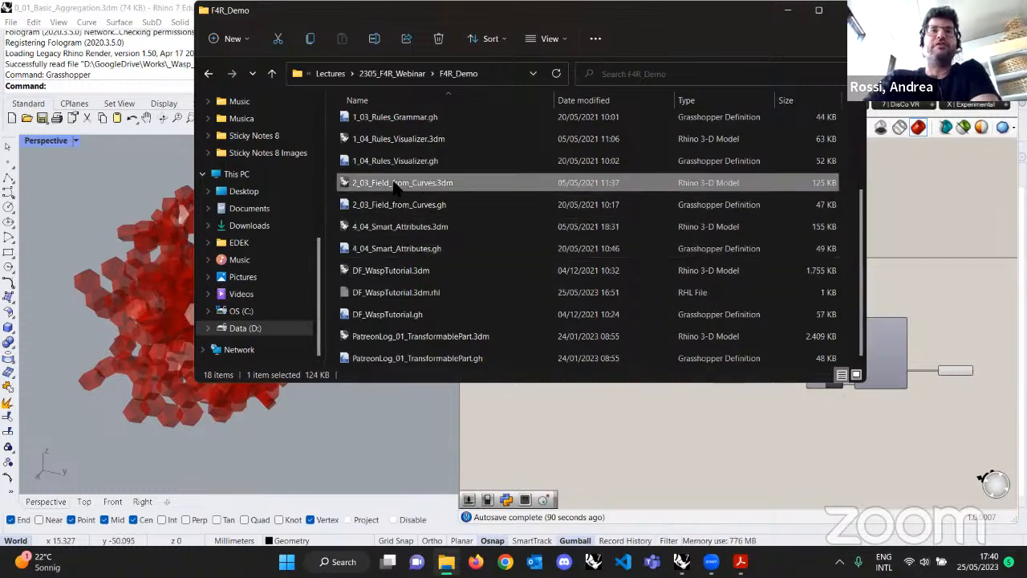
drag(320, 206, 422, 343)
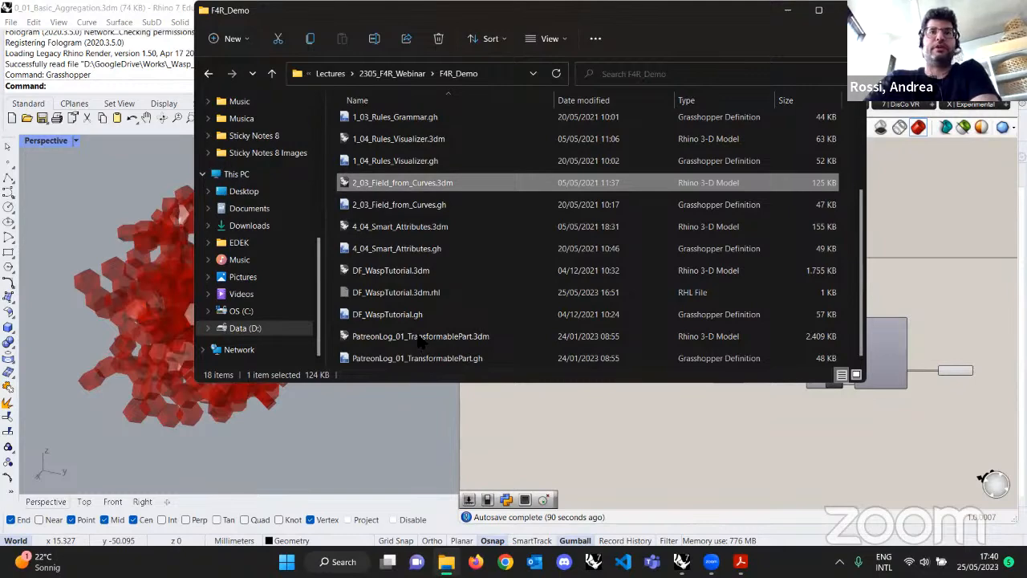
click(787, 9)
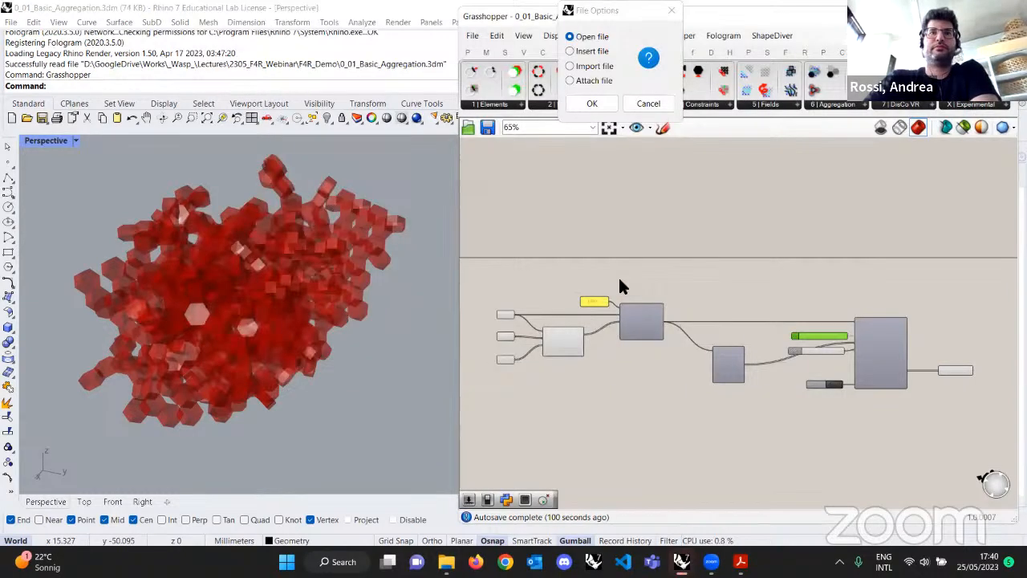
click(597, 102)
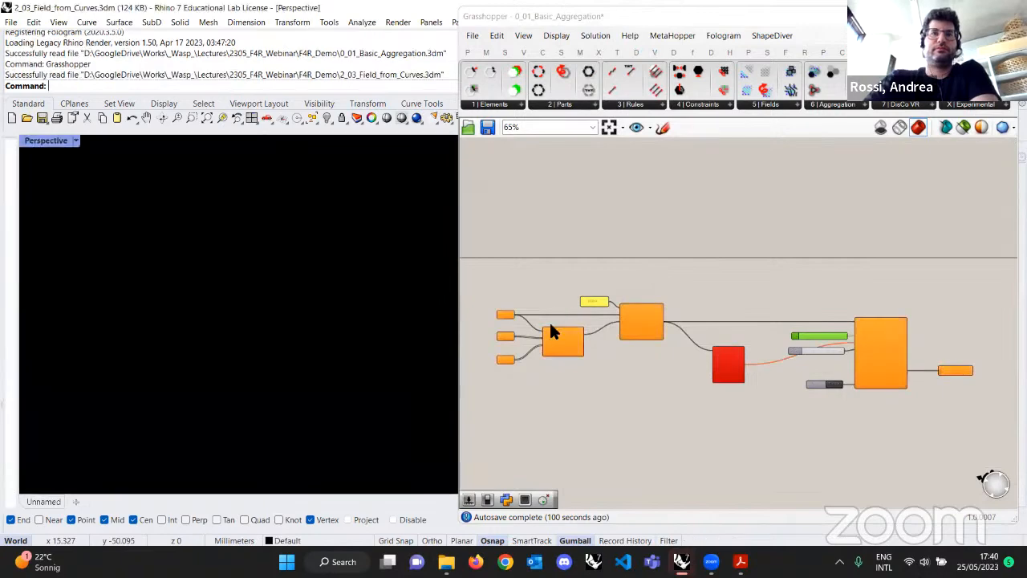
Load the matching 2_03_Field_from_Curves.gh definition from the F4R_Demo folder into Grasshopper.
click(446, 562)
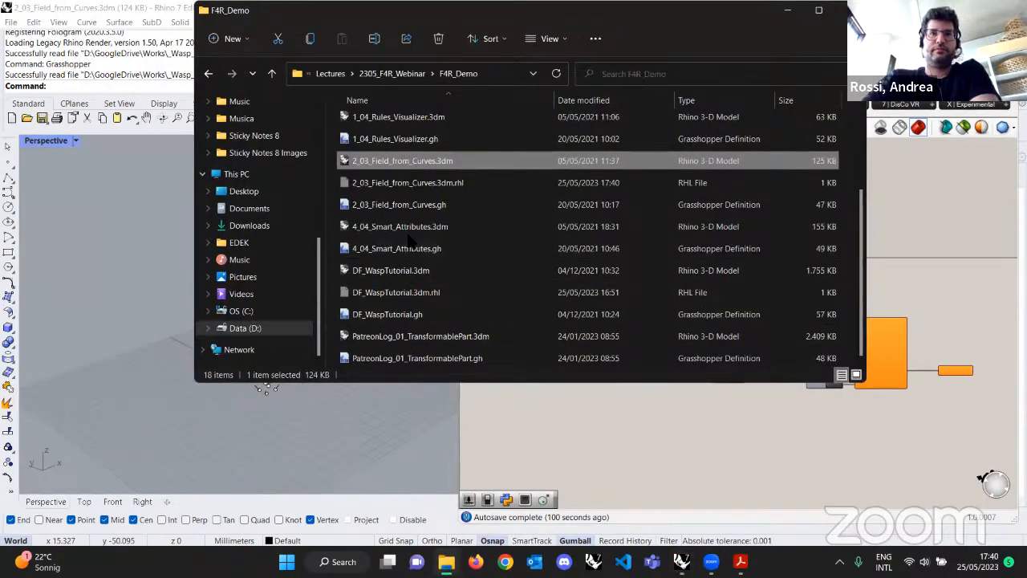
drag(405, 202, 942, 425)
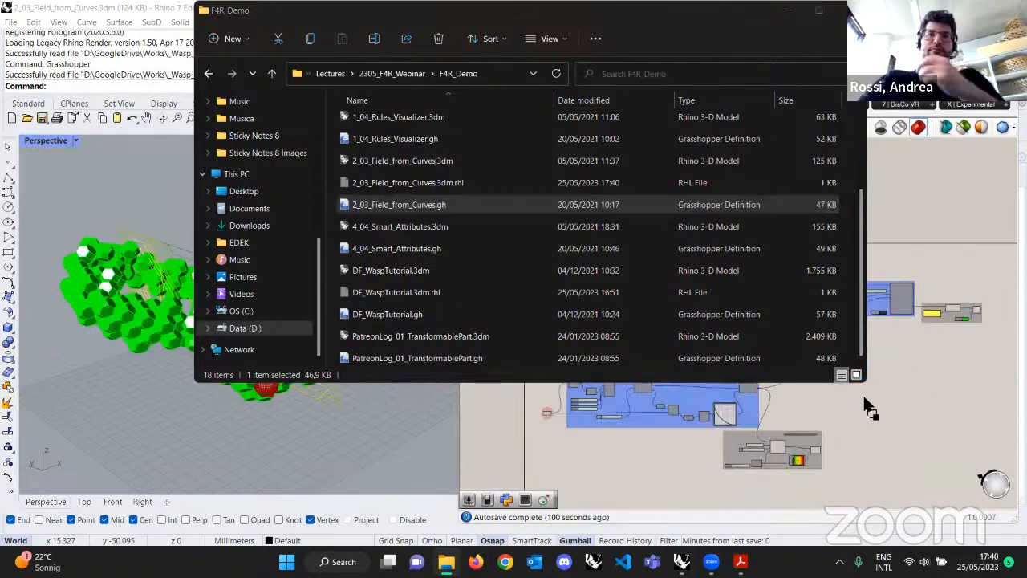
click(790, 15)
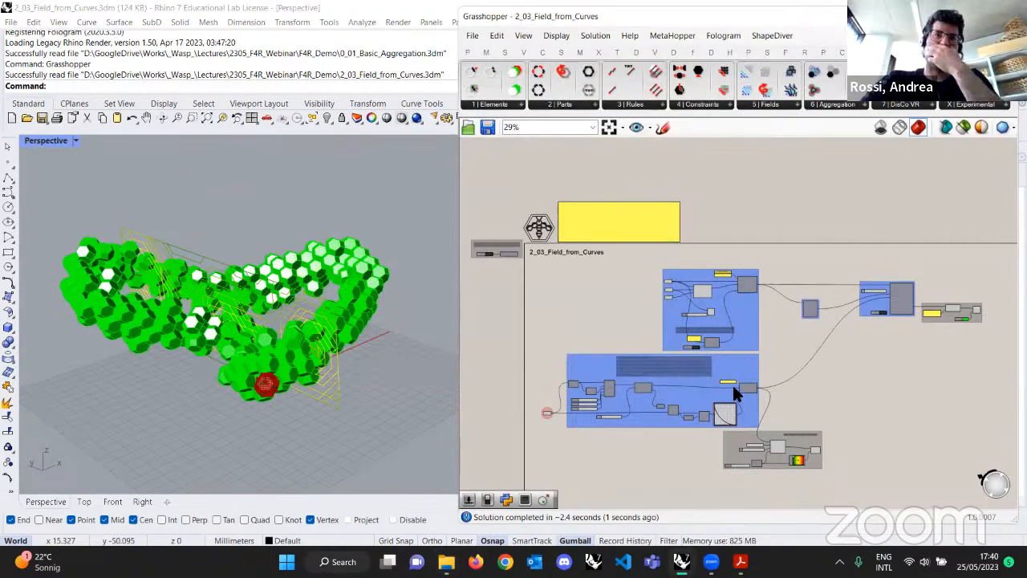
Look over the Field_from_Curves definition and its aggregation model, focusing on the group that defines the part.
scroll(653, 401, down, 2)
right_drag(653, 400, 716, 276)
scroll(748, 270, up, 4)
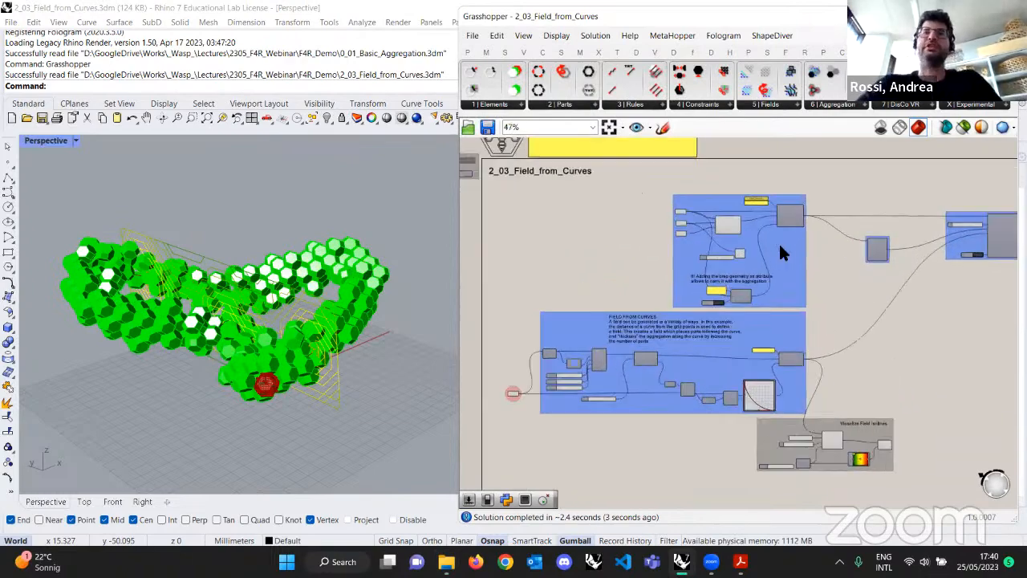
right_drag(238, 329, 301, 341)
scroll(733, 271, up, 5)
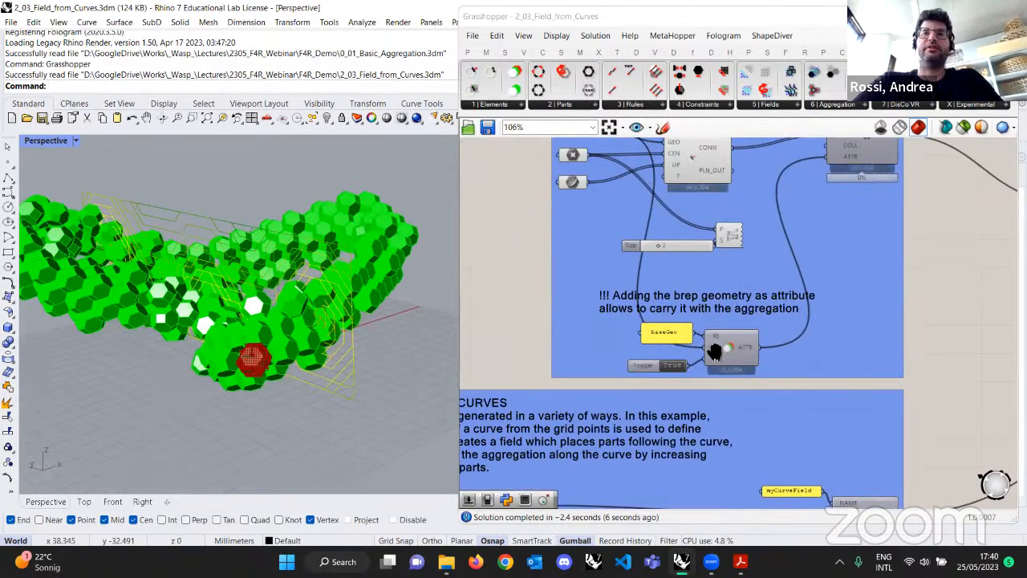
right_drag(732, 271, 702, 356)
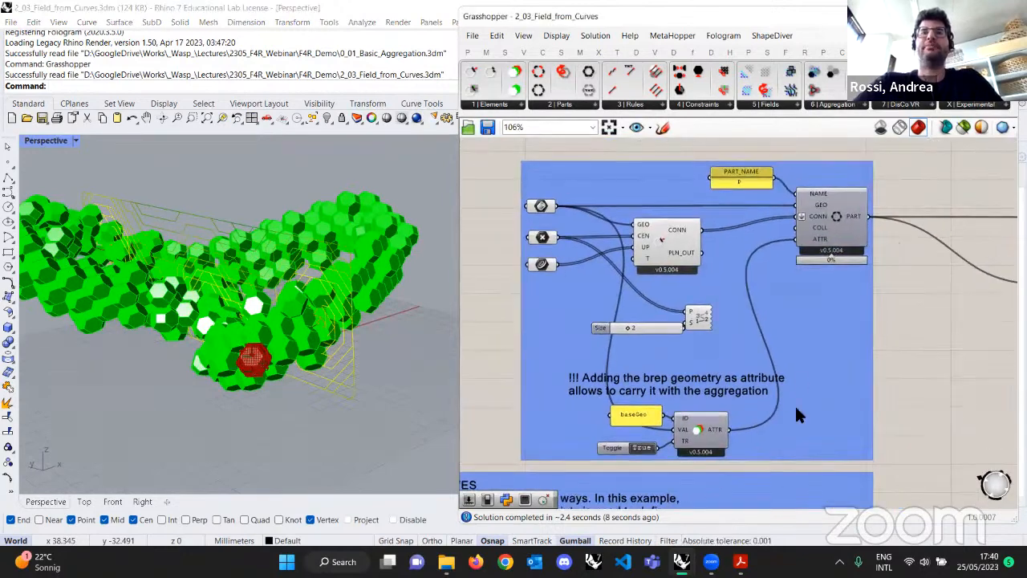
Examine the part setup: the connections component, Part component, PART_NAME panel, referenced geometry inputs and baseGeo attribute component.
drag(655, 248, 663, 237)
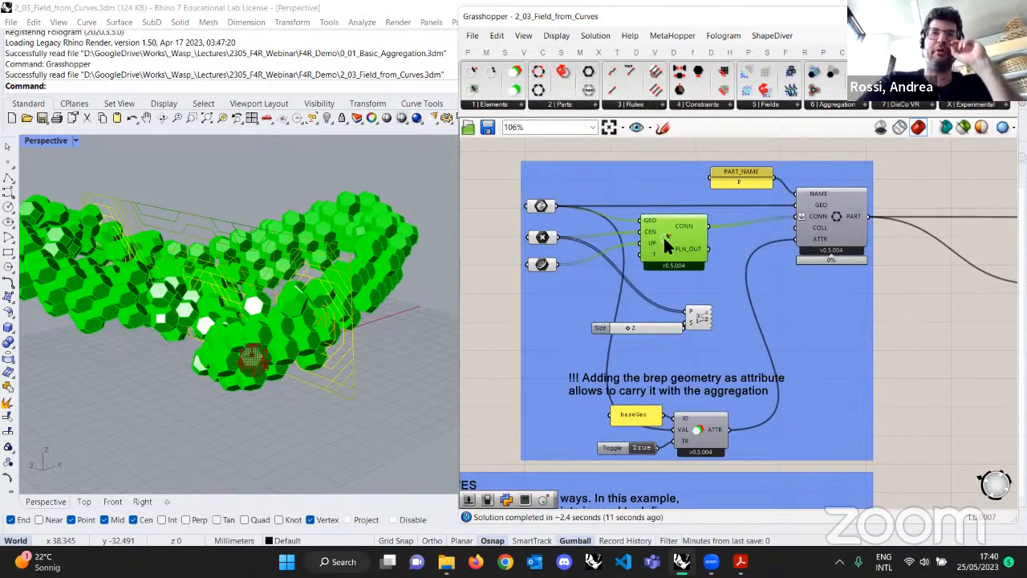
click(838, 218)
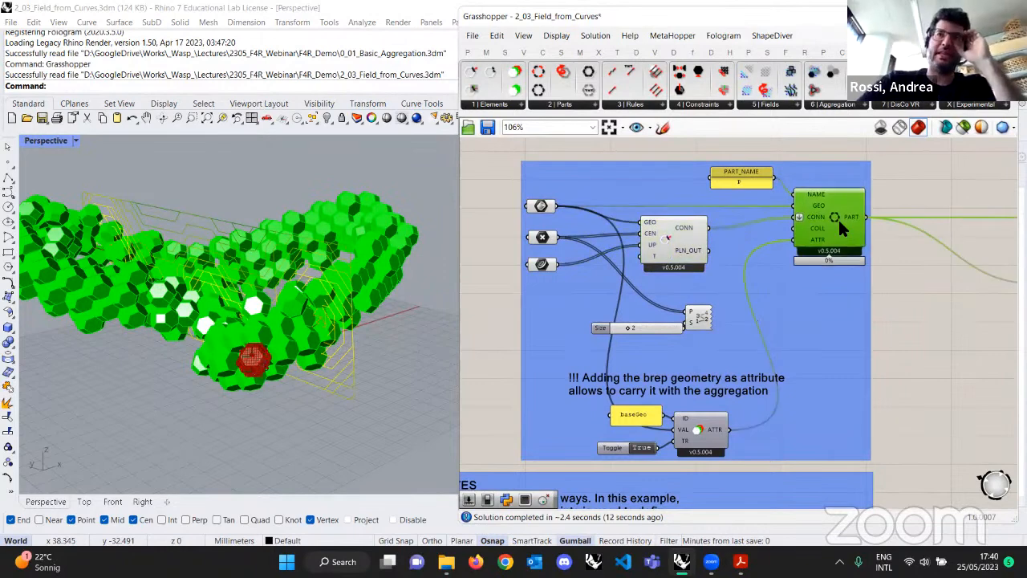
scroll(739, 173, up, 3)
click(740, 172)
scroll(633, 279, down, 1)
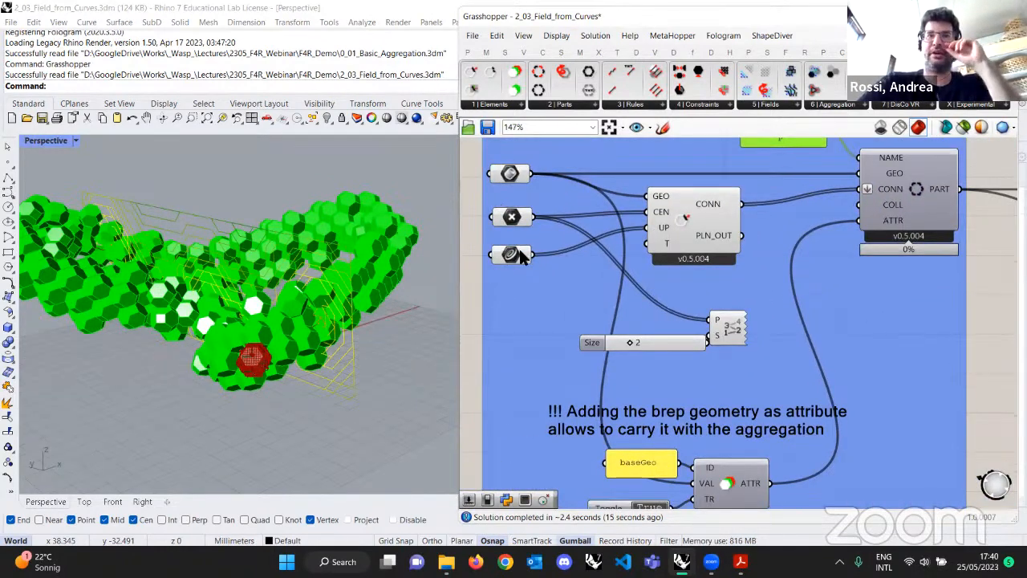
click(518, 215)
click(513, 174)
right_drag(711, 485, 703, 415)
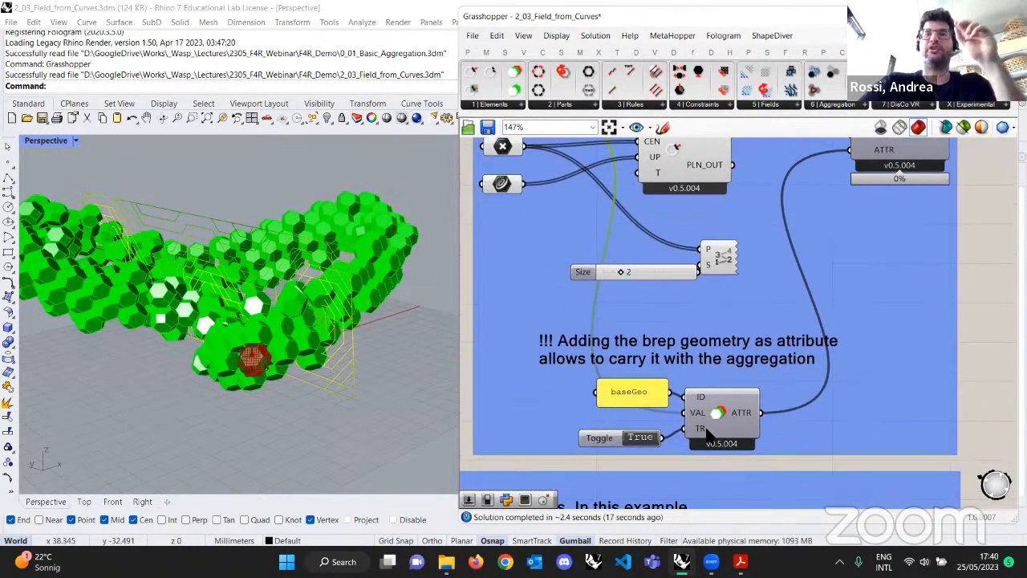
click(732, 428)
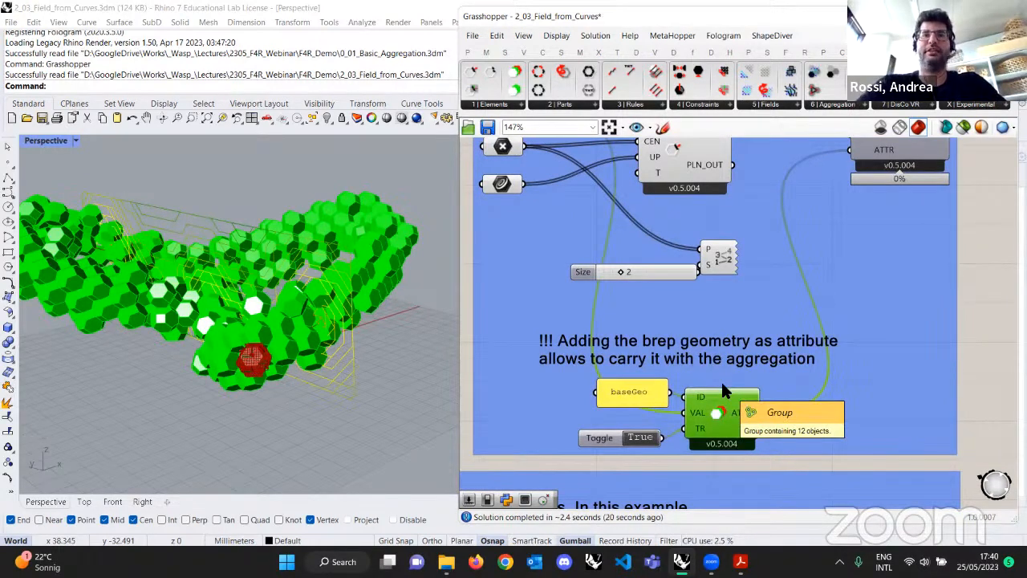
Inspect the aggregated parts up close in the viewport and trace the baseGeo attribute to the Part component's ATTR input.
right_drag(403, 213, 348, 268)
scroll(307, 324, up, 5)
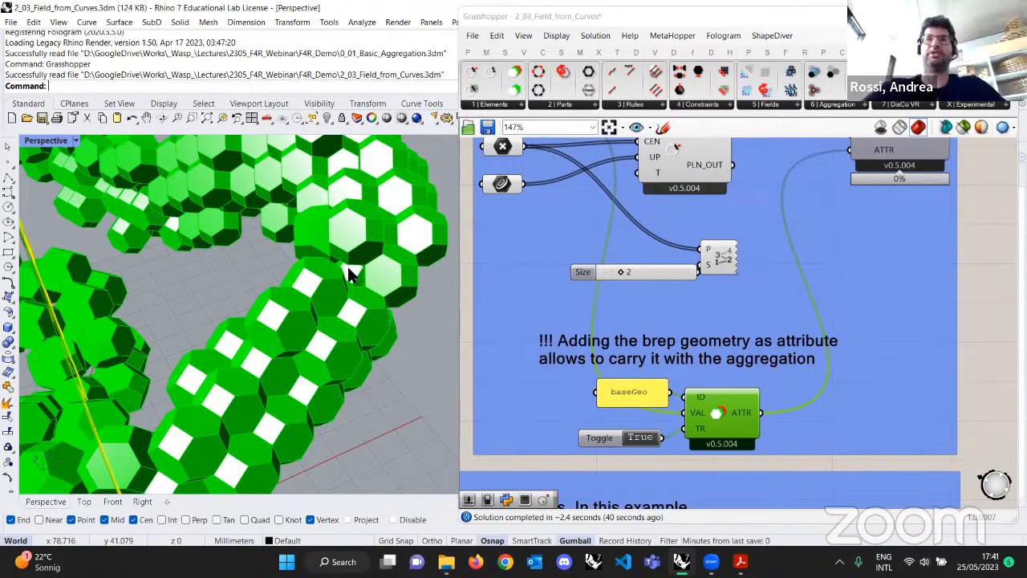
scroll(691, 388, down, 3)
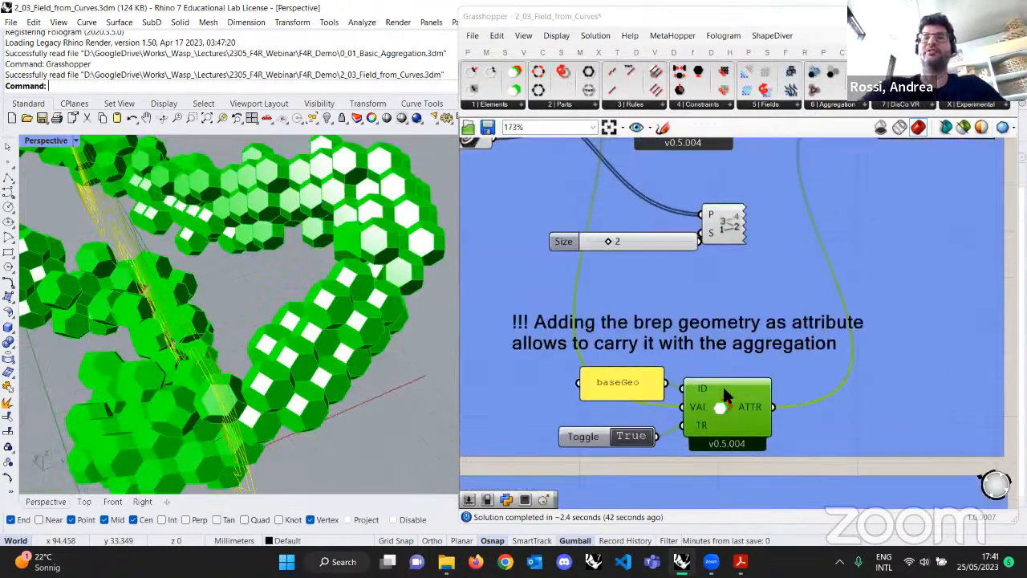
right_drag(667, 438, 610, 470)
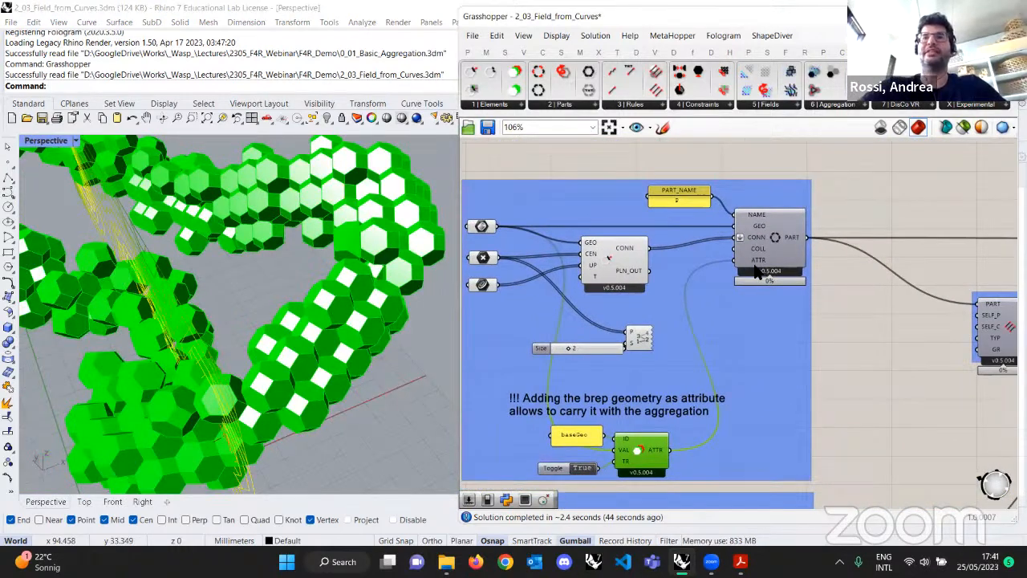
Examine the FIELD FROM CURVES group and its field component, and compare them with the whole aggregation in the viewport.
scroll(757, 269, down, 4)
right_drag(758, 318, 812, 303)
right_drag(646, 362, 742, 323)
scroll(768, 365, up, 3)
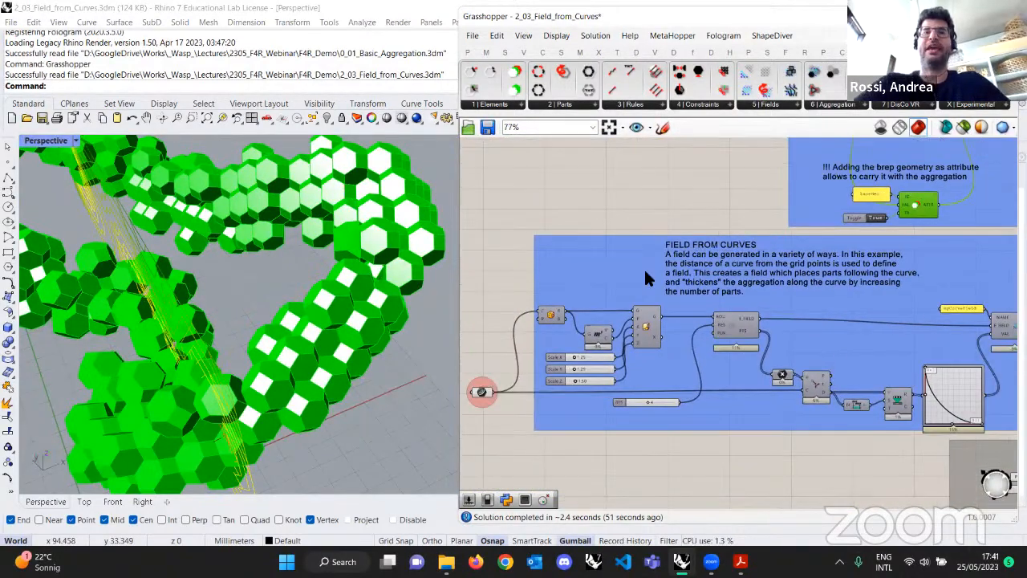
scroll(734, 316, up, 1)
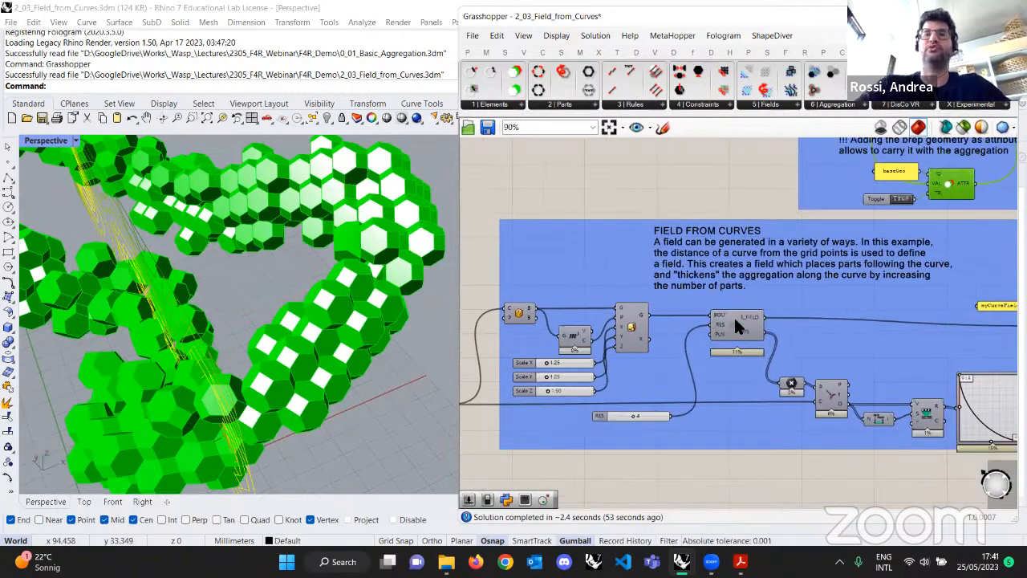
click(730, 317)
scroll(328, 321, down, 6)
right_drag(324, 314, 393, 345)
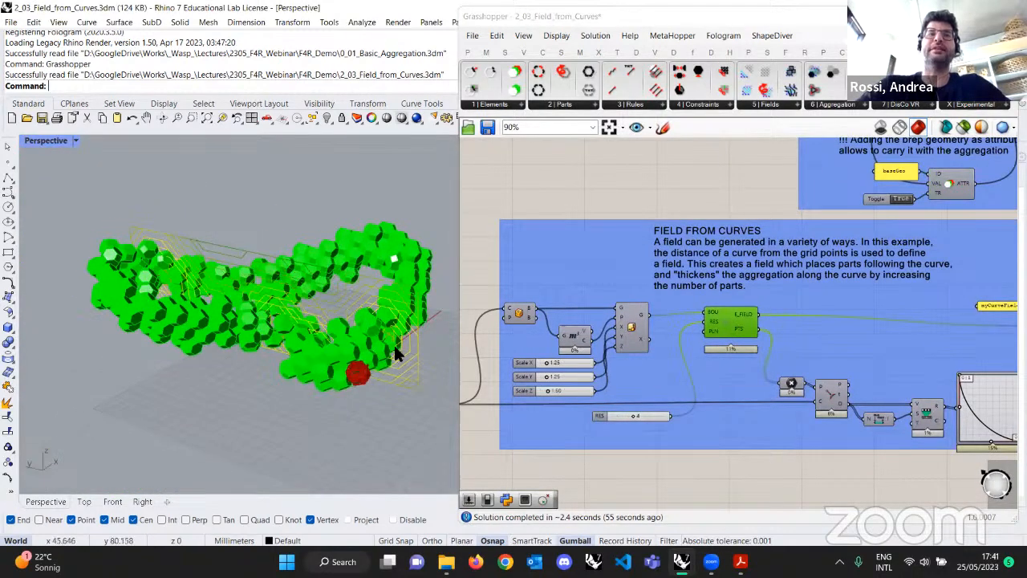
Hide the preview of the aggregation group and of the output components following it.
scroll(393, 345, up, 5)
scroll(714, 302, down, 5)
right_drag(827, 297, 787, 255)
right_drag(901, 235, 647, 342)
scroll(646, 342, down, 2)
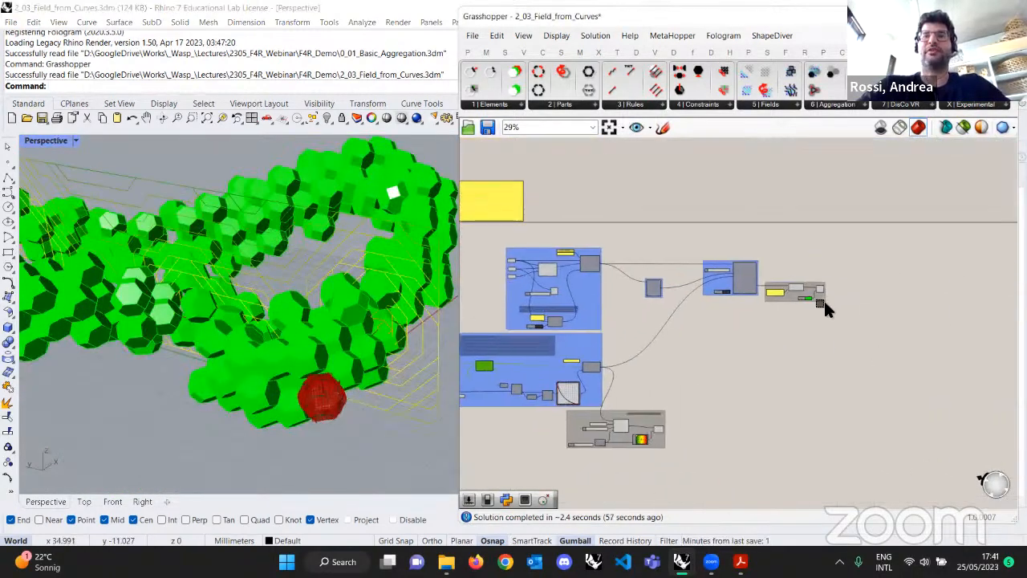
drag(865, 342, 712, 232)
middle_click(732, 229)
click(768, 250)
Hide the preview of all components in the Visualize Field Isolines group.
right_drag(728, 342, 844, 313)
drag(853, 460, 656, 382)
middle_click(801, 360)
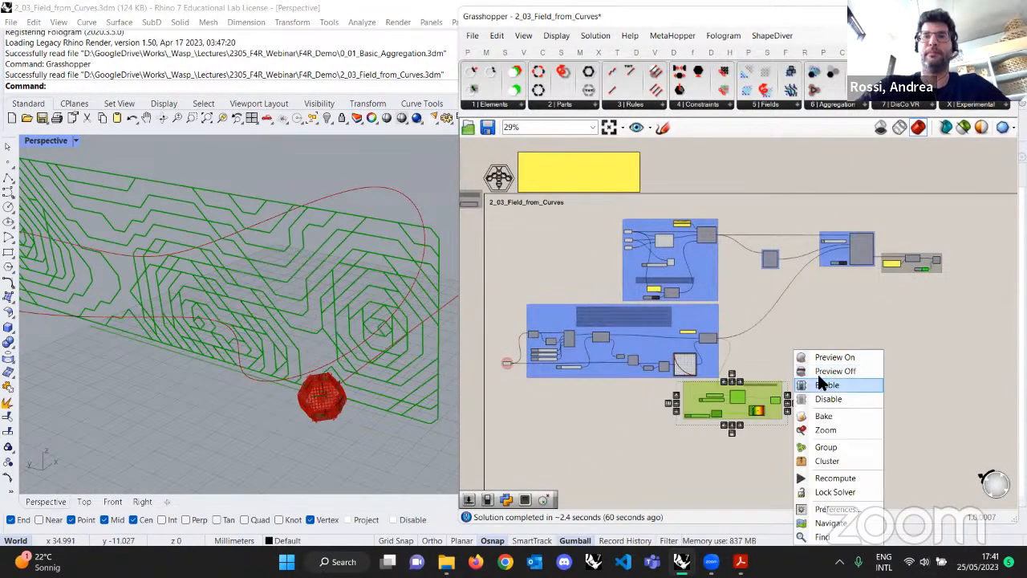
click(818, 375)
scroll(810, 378, up, 1)
middle_click(811, 353)
click(838, 371)
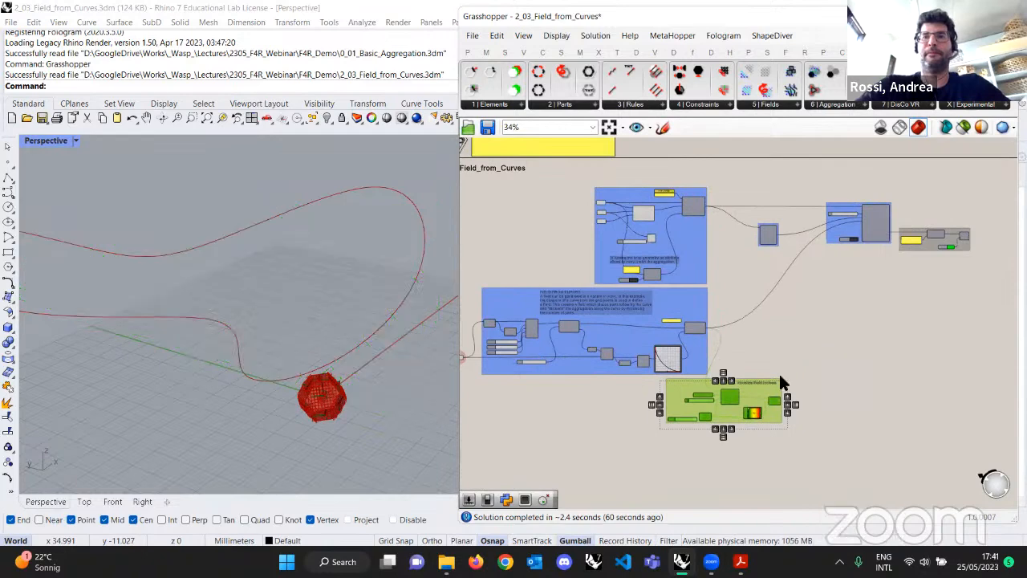
click(770, 361)
Show the preview of the scaled bounding box component and inspect the box around the input curve.
right_drag(497, 321, 630, 338)
scroll(630, 343, up, 4)
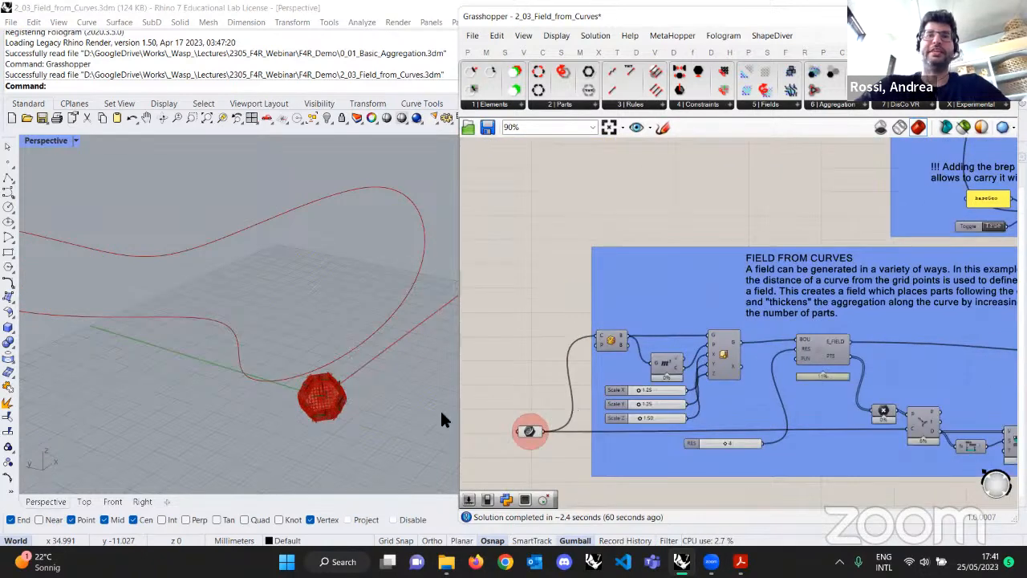
right_drag(440, 408, 359, 334)
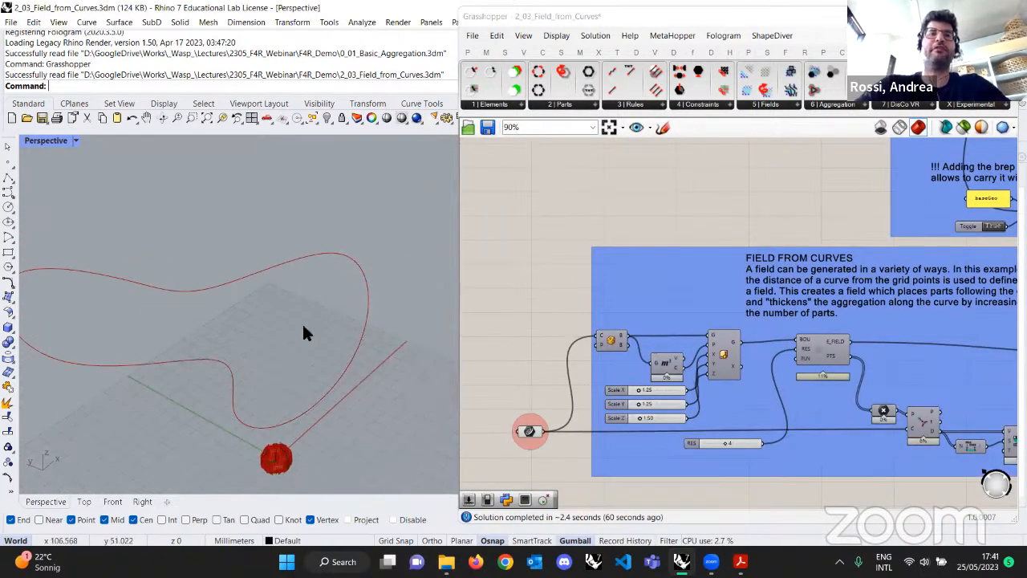
right_drag(287, 280, 357, 265)
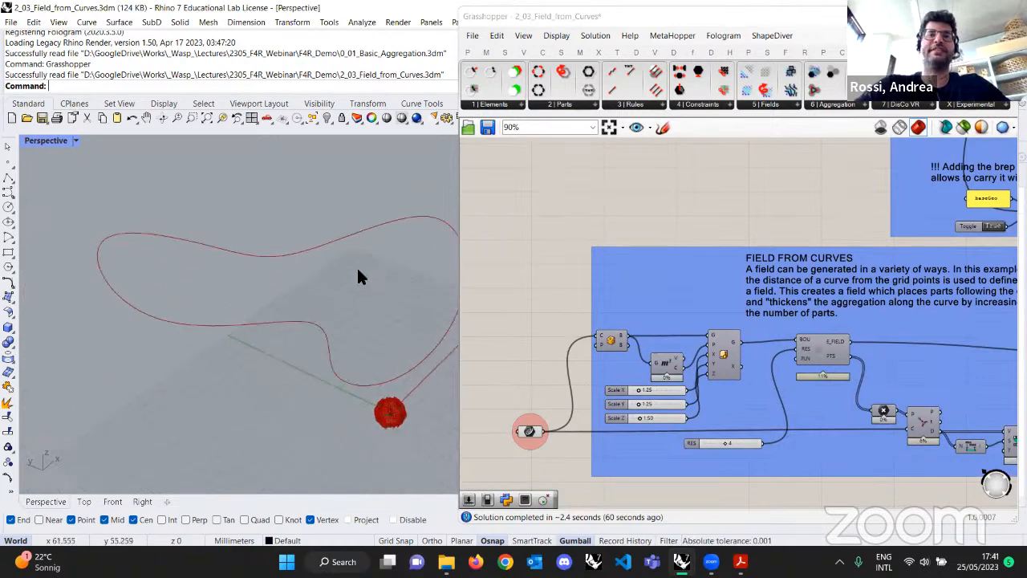
click(722, 355)
right_click(737, 355)
click(757, 362)
scroll(246, 345, down, 4)
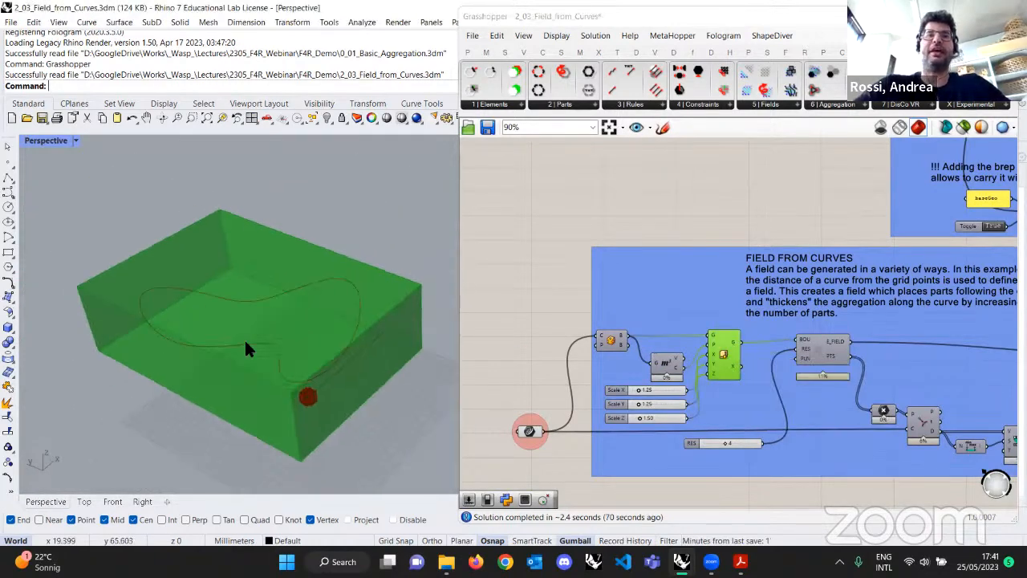
right_drag(246, 345, 278, 263)
scroll(279, 268, up, 5)
right_drag(313, 313, 233, 329)
shift+right_drag(249, 331, 353, 320)
Show the preview of the FieldPts component that generates the grid points inside the box.
right_drag(745, 353, 682, 345)
scroll(685, 345, up, 3)
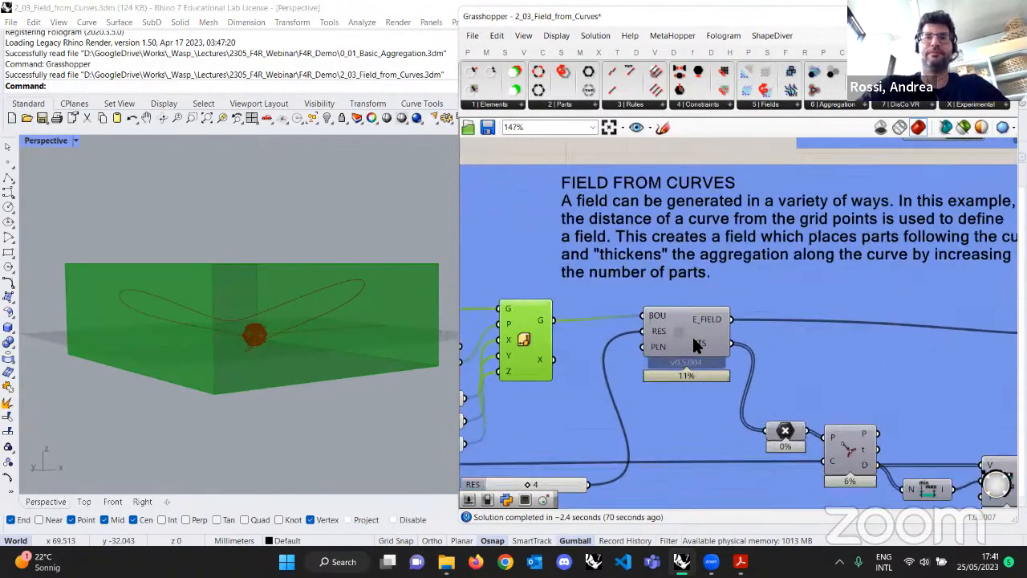
click(683, 341)
right_click(684, 341)
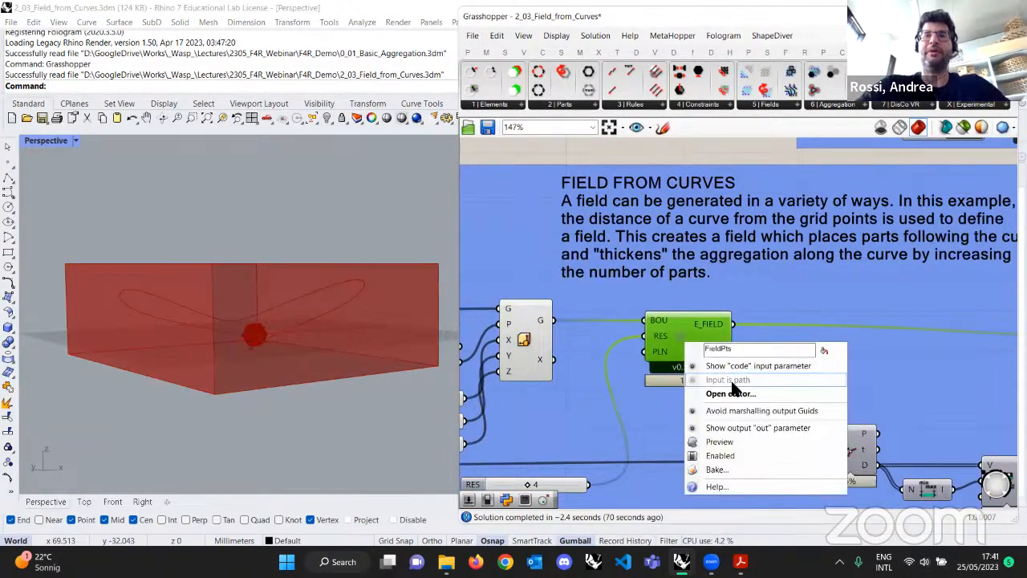
click(724, 441)
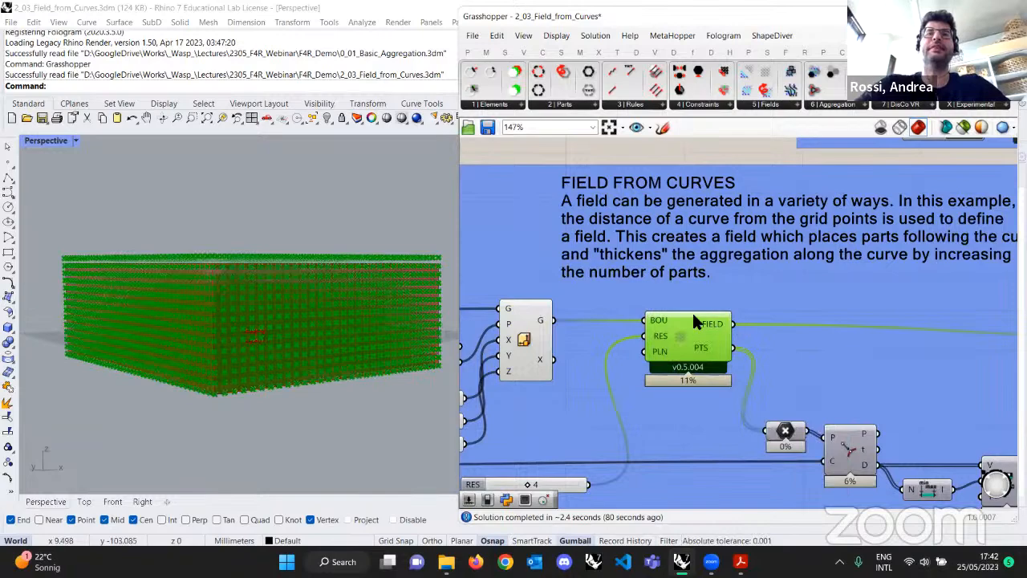
Inspect the field's grid points in the viewport, from the whole block down to a close-up of one corner.
right_drag(358, 417, 326, 377)
scroll(663, 383, down, 3)
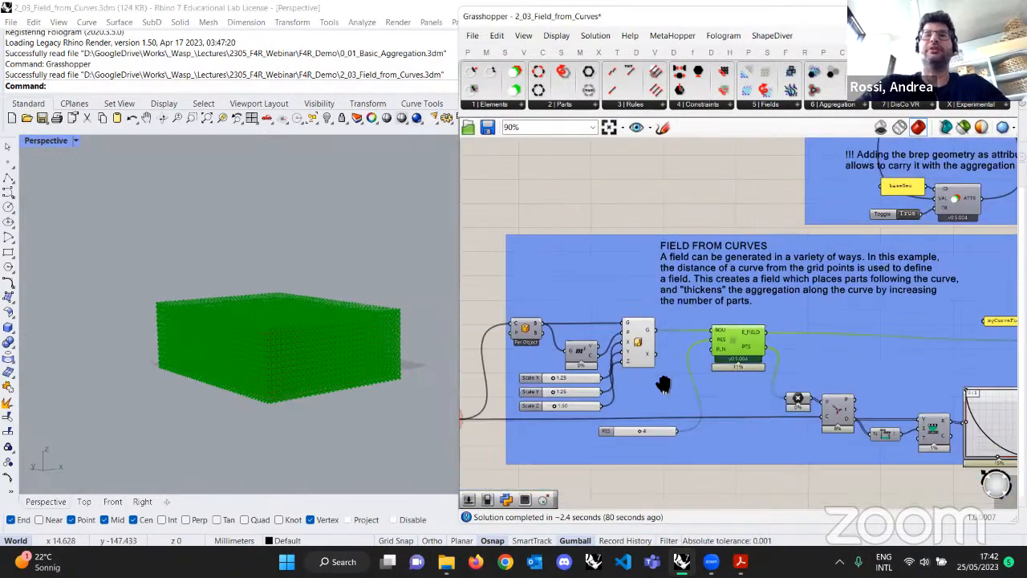
click(662, 206)
scroll(281, 394, up, 10)
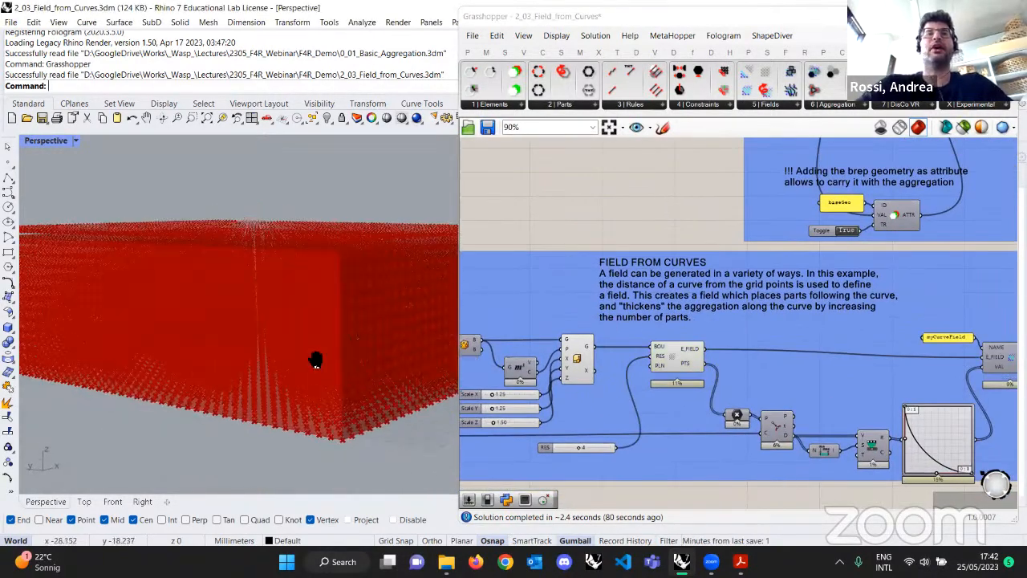
right_drag(303, 330, 301, 316)
scroll(301, 316, up, 3)
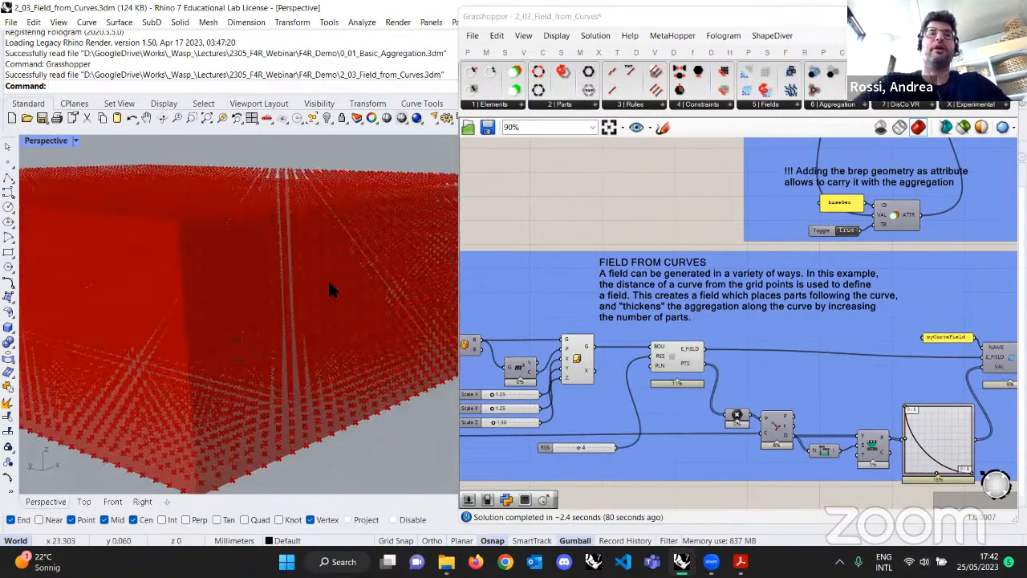
scroll(268, 350, up, 2)
mouse_move(269, 351)
right_down()
mouse_move(268, 366)
mouse_move(280, 342)
right_up()
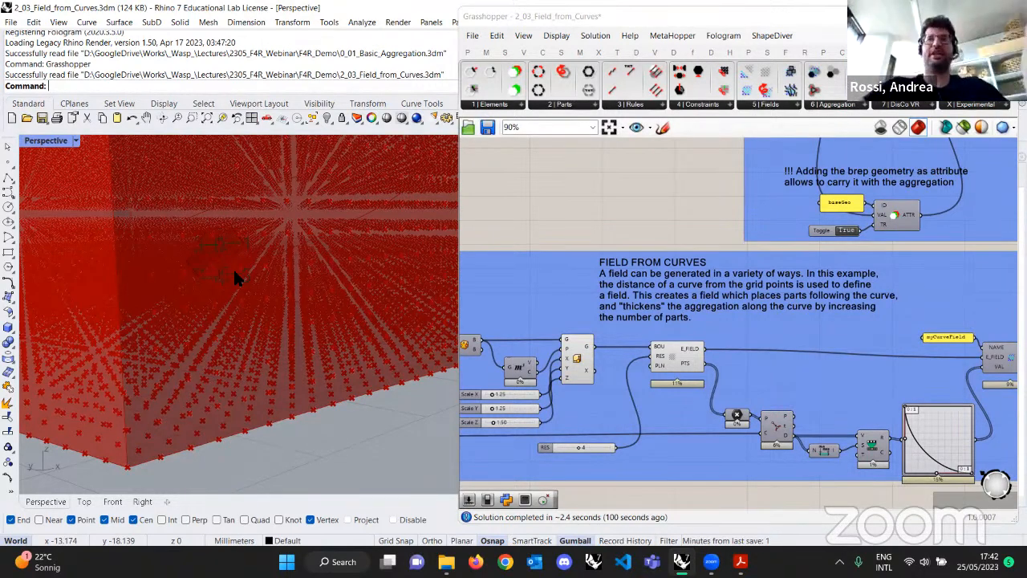
Examine how the myCurveField component combines the grid and the remapped curve distances and feeds the isolines, comparing it with the grid points.
scroll(797, 332, down, 4)
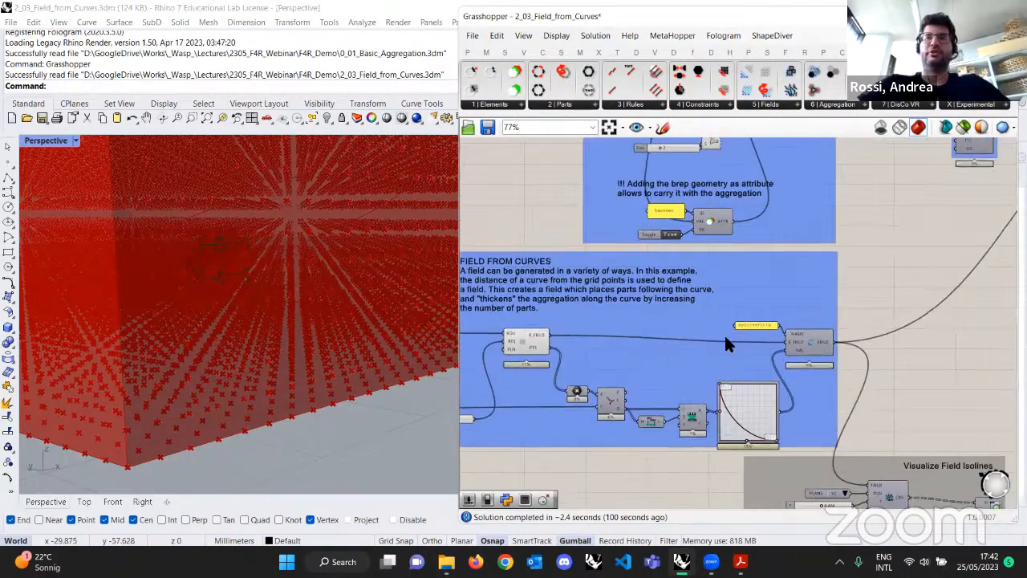
scroll(818, 424, up, 5)
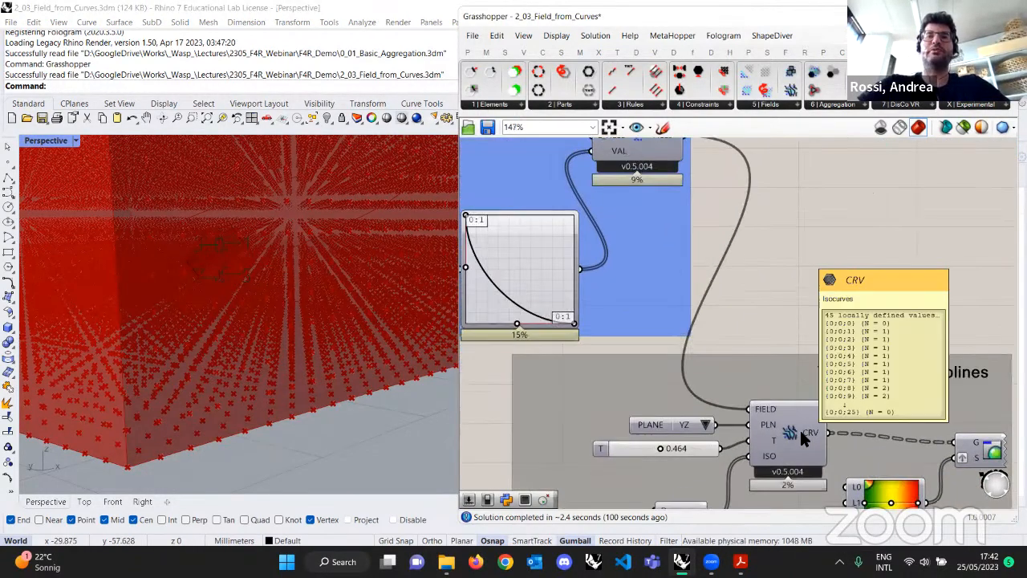
right_drag(640, 237, 798, 310)
scroll(771, 204, up, 1)
click(771, 199)
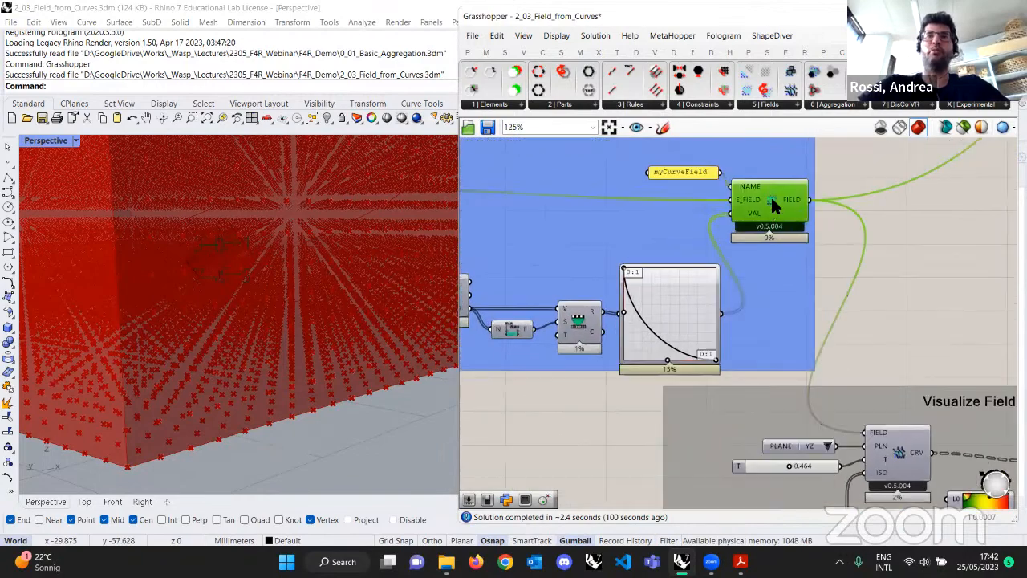
scroll(722, 232, down, 2)
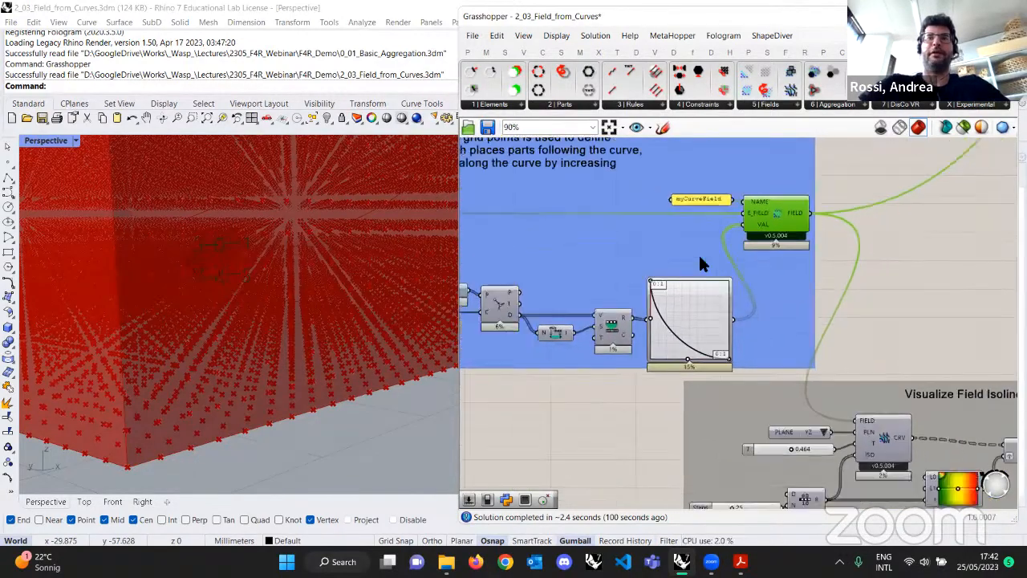
scroll(310, 303, up, 2)
scroll(372, 302, down, 4)
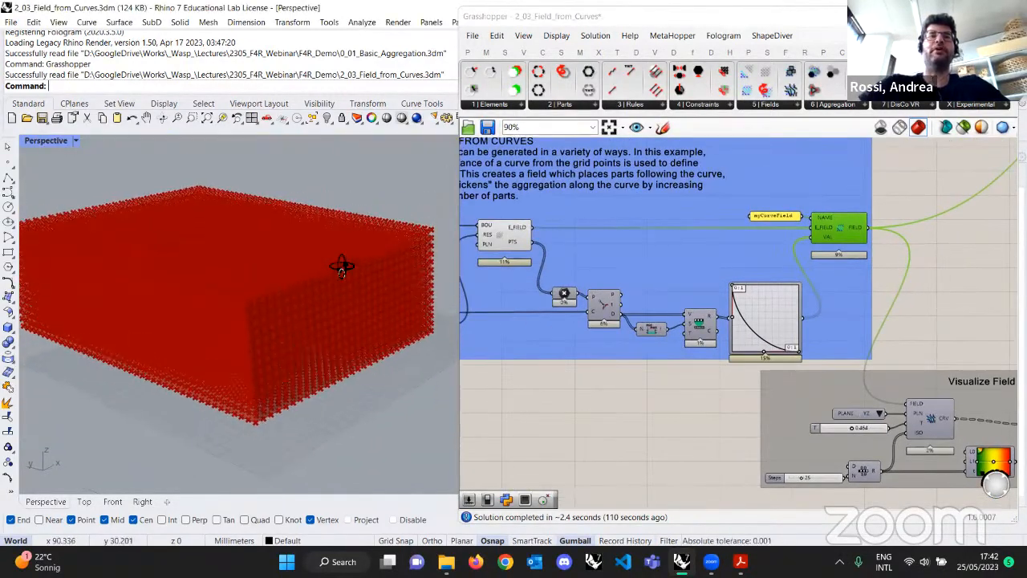
scroll(315, 255, up, 4)
scroll(313, 255, up, 4)
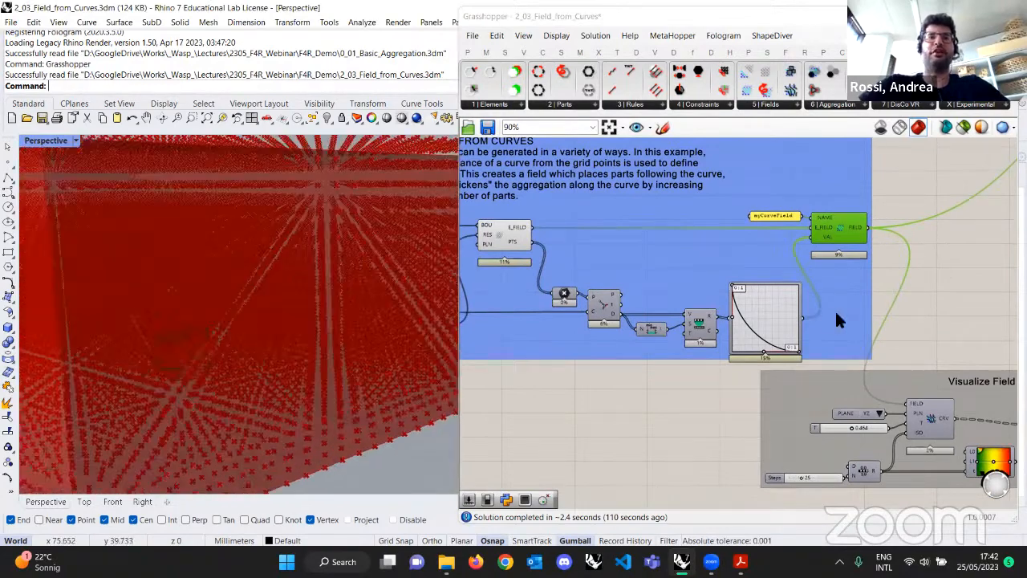
Add a number slider below the Visualize Field Isolines group and connect it to the isolines component's ISO input in place of the range.
right_drag(863, 351, 670, 321)
scroll(811, 360, up, 3)
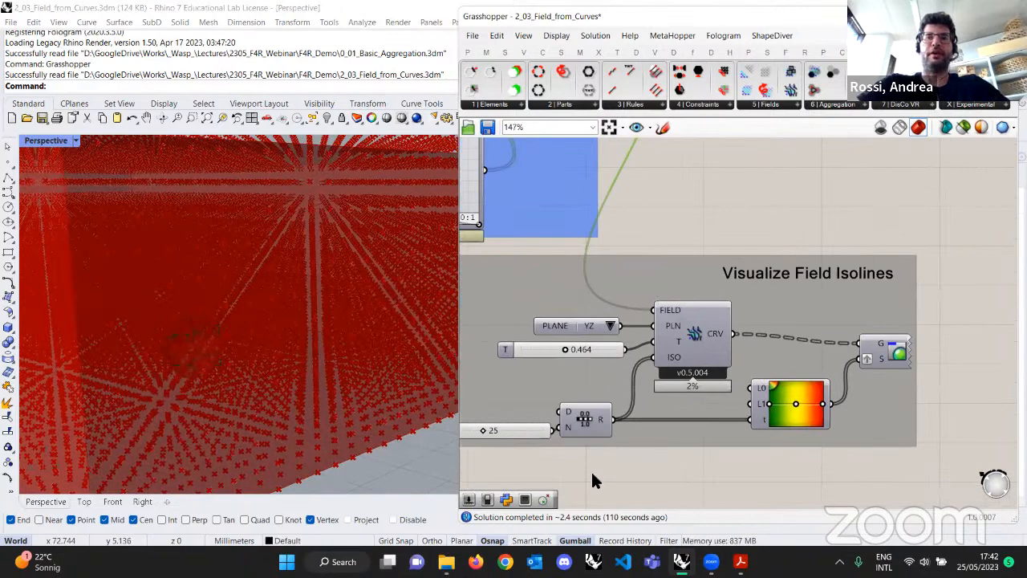
scroll(619, 465, down, 1)
scroll(648, 452, up, 2)
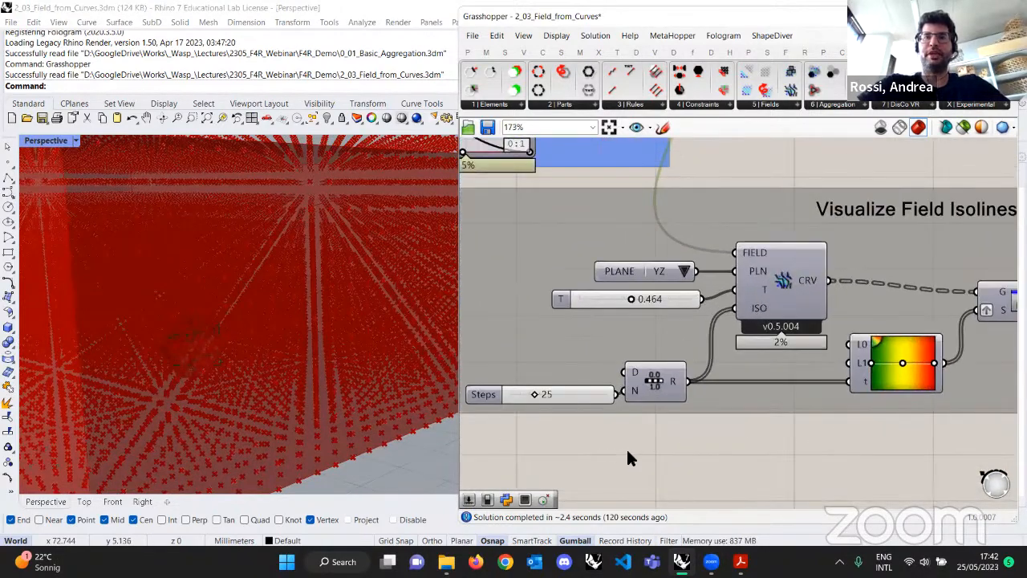
scroll(629, 457, down, 1)
double_click(670, 456)
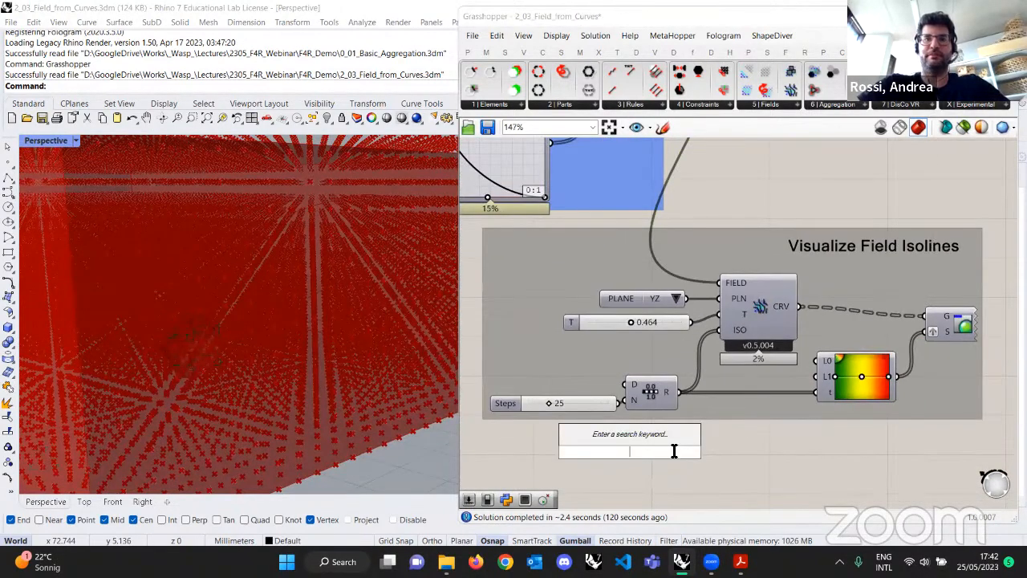
text(slider)
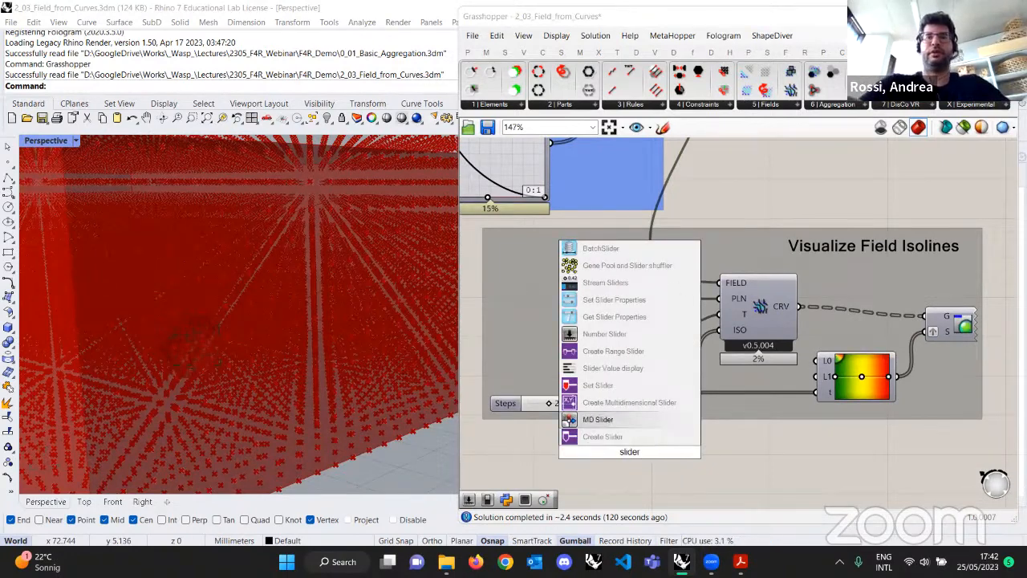
key(Up)
key(Up)
key(Return)
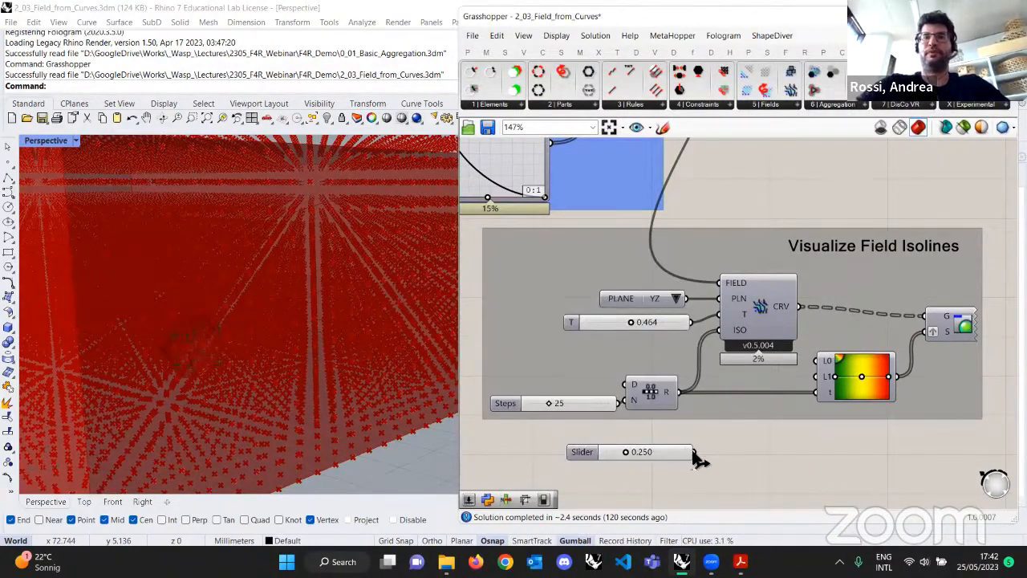
drag(718, 345, 695, 451)
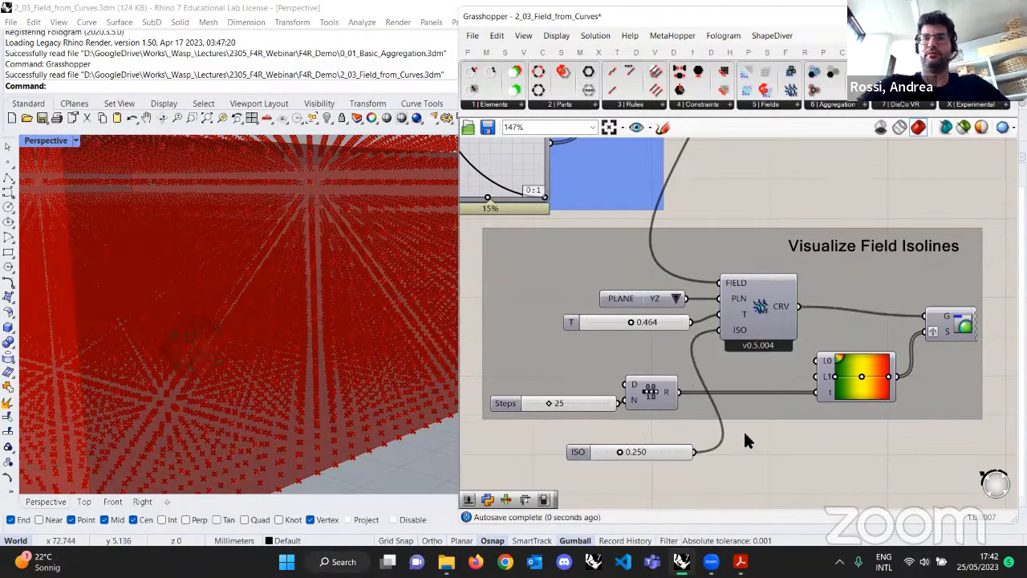
Hide the preview of the components in the FIELD FROM CURVES group.
scroll(738, 431, down, 5)
right_drag(718, 312, 886, 363)
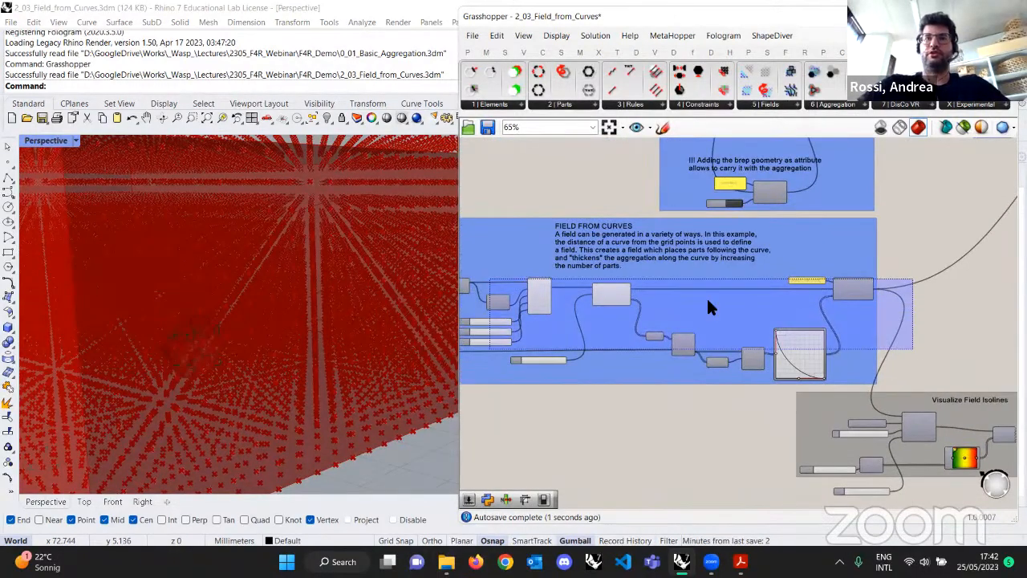
click(706, 299)
right_click(895, 313)
click(913, 324)
right_drag(243, 312, 244, 341)
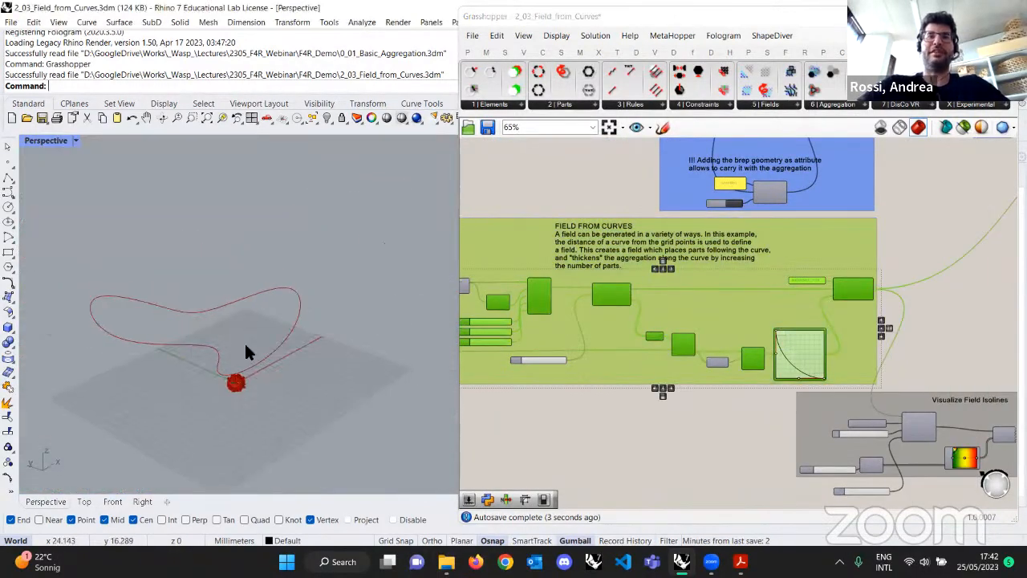
Show the preview of the custom Preview component in the Visualize Field Isolines group and frame the isoline with the curve.
right_drag(672, 391, 490, 365)
scroll(817, 405, up, 4)
click(814, 390)
right_click(814, 391)
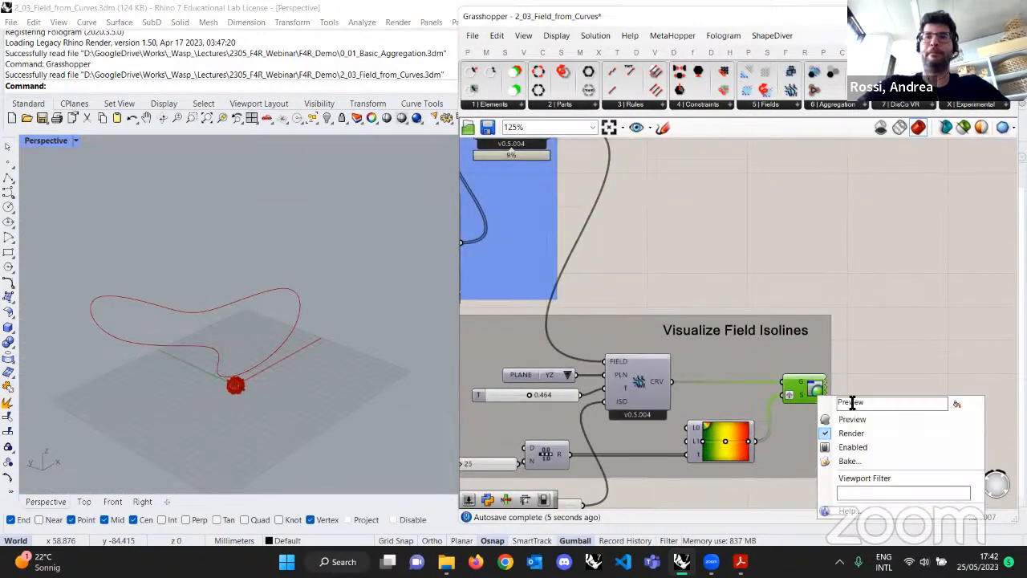
click(861, 419)
click(867, 399)
shift+right_drag(232, 362, 301, 382)
scroll(292, 353, up, 6)
scroll(292, 353, down, 5)
scroll(609, 413, up, 2)
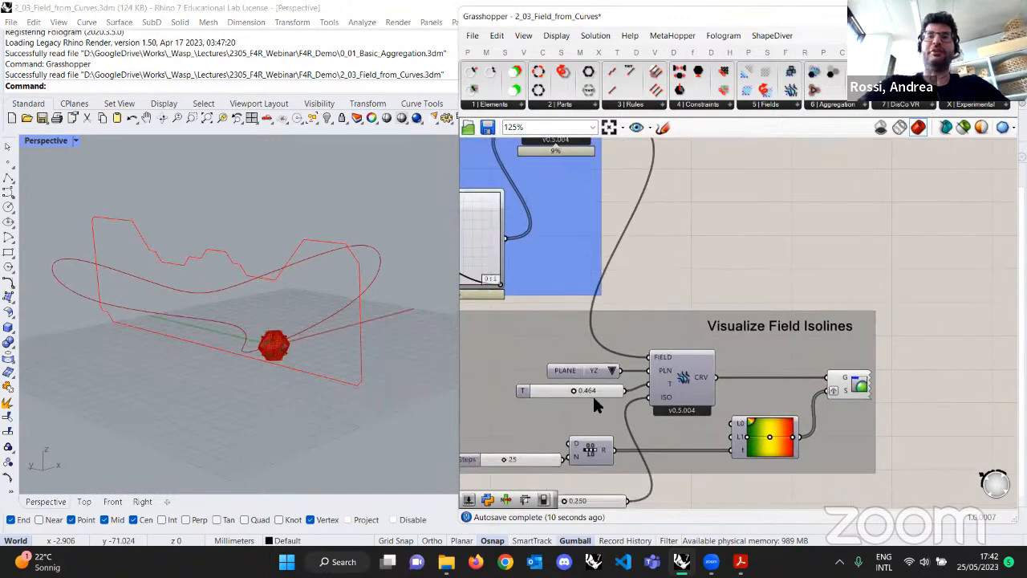
Set the isolines component's T slider to 0.469 and its ISO slider to 0.576.
mouse_move(559, 390)
mouse_down()
mouse_move(600, 390)
mouse_move(564, 392)
mouse_up()
right_drag(564, 391, 613, 271)
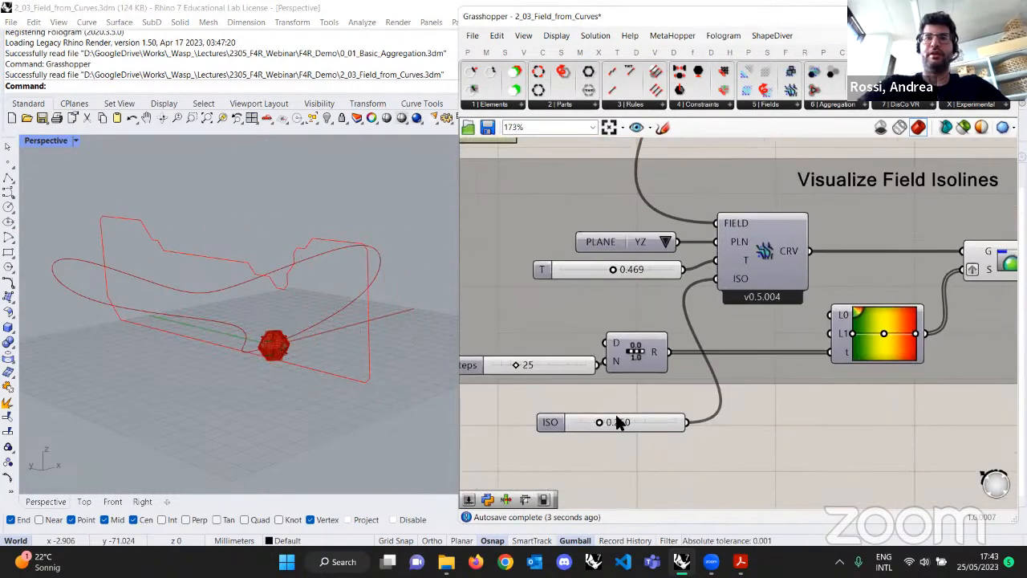
drag(600, 425, 634, 426)
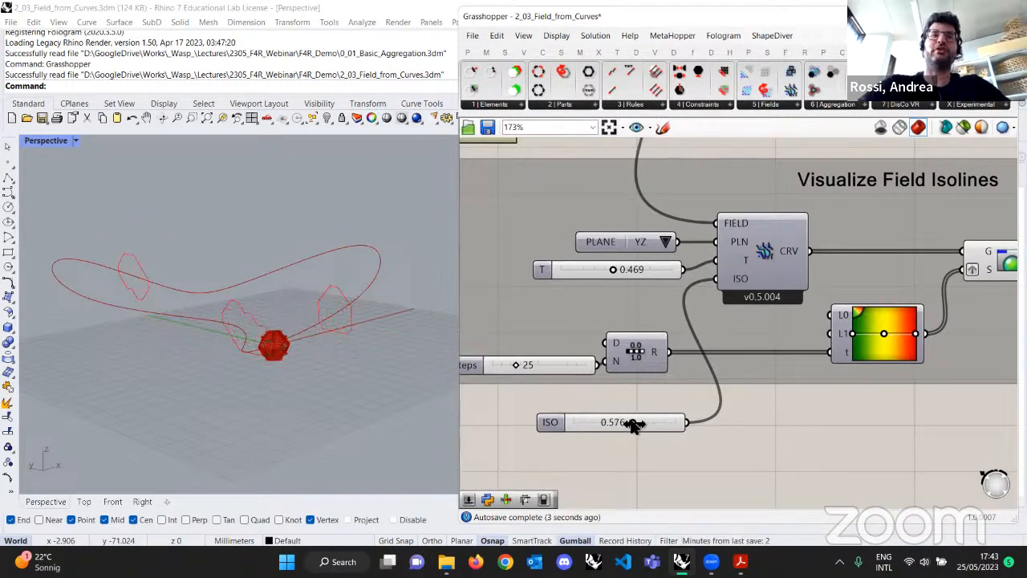
Place the Wasp field component with FIELD and ISO inputs and a VM output below the Visualize Field Isolines group.
scroll(646, 395, down, 2)
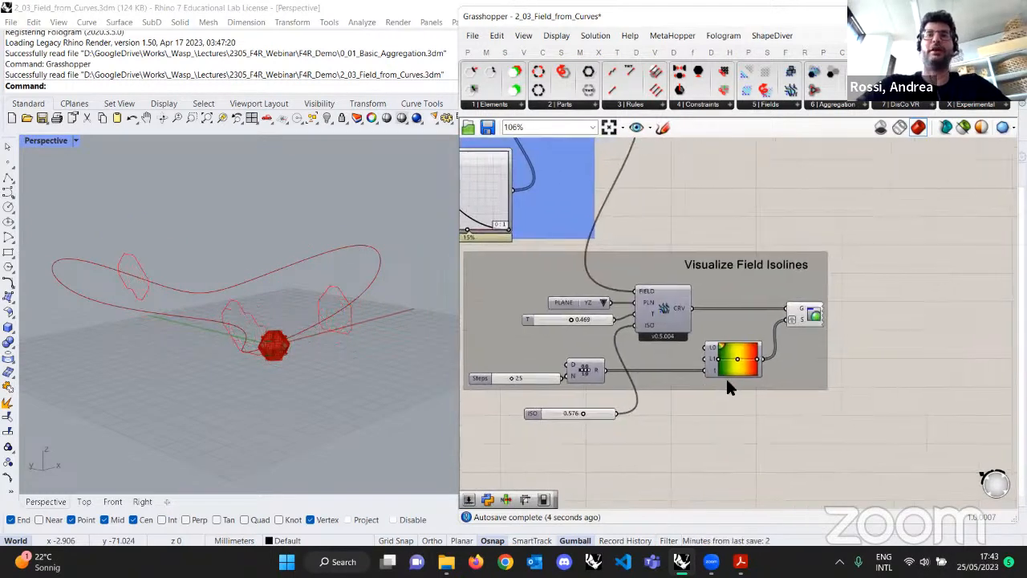
click(783, 106)
click(803, 202)
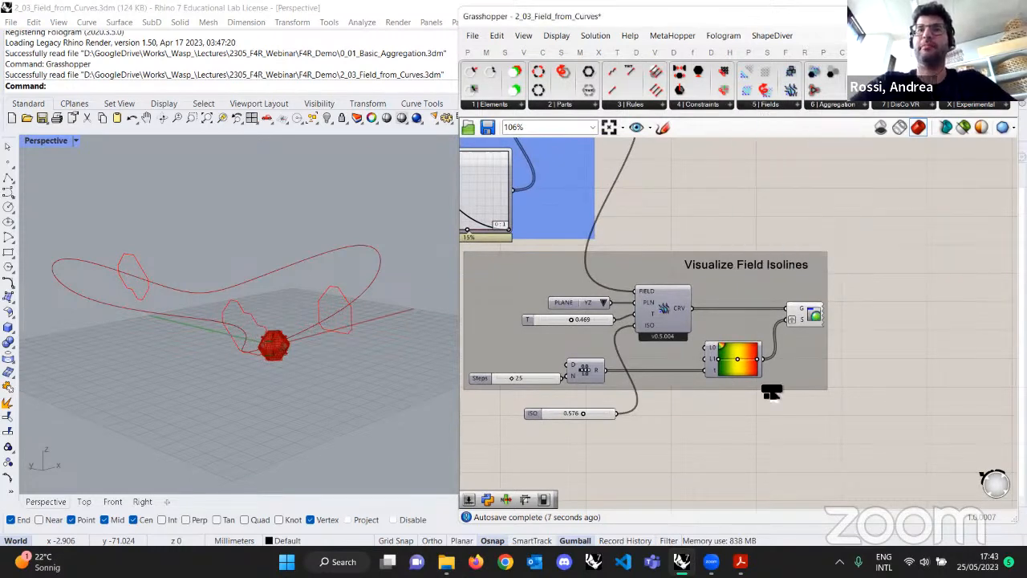
click(805, 413)
drag(804, 413, 798, 425)
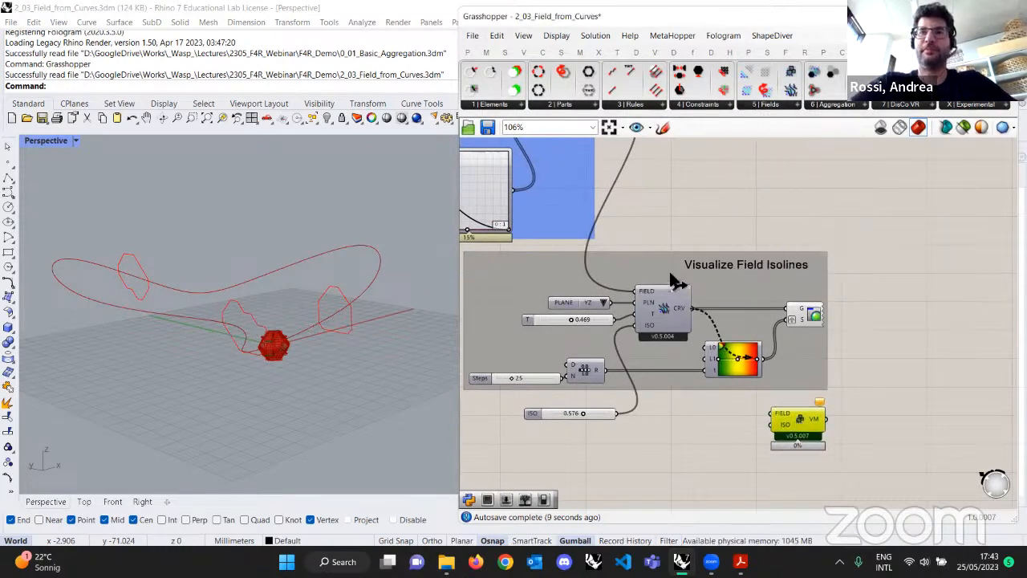
Connect the curve field to the new component's FIELD input and a copy of the ISO slider, set to 0.729, to its ISO input.
scroll(680, 245, down, 2)
drag(613, 160, 746, 400)
scroll(732, 414, up, 3)
click(573, 386)
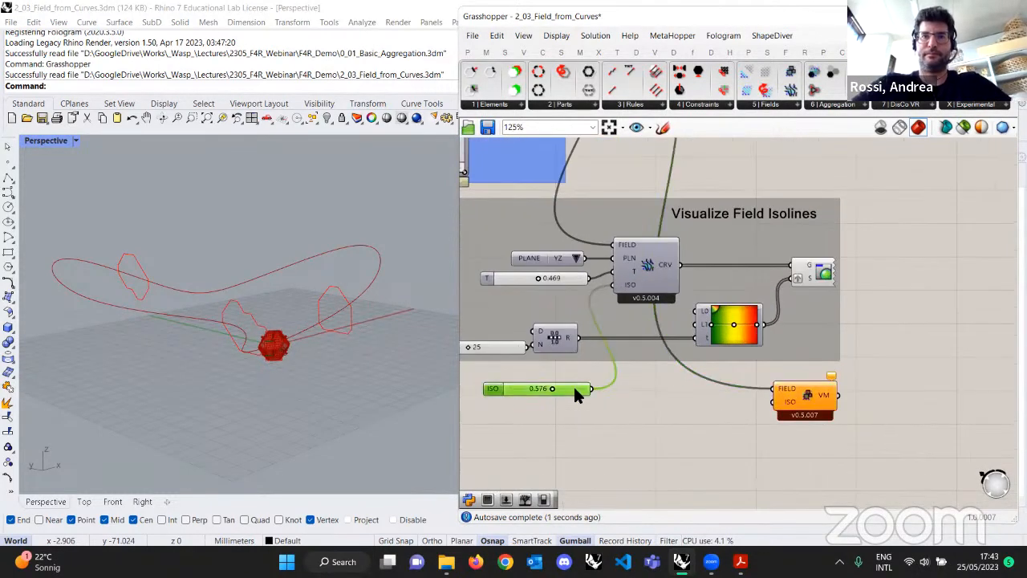
alt+drag(573, 387, 744, 415)
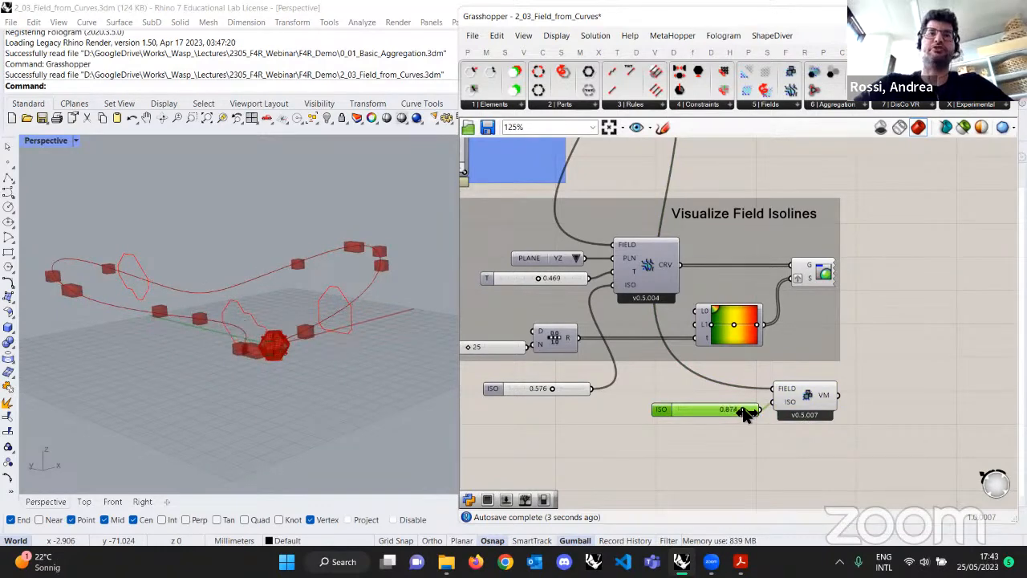
right_drag(333, 303, 377, 299)
mouse_move(743, 411)
mouse_down()
mouse_move(714, 411)
mouse_move(732, 415)
mouse_up()
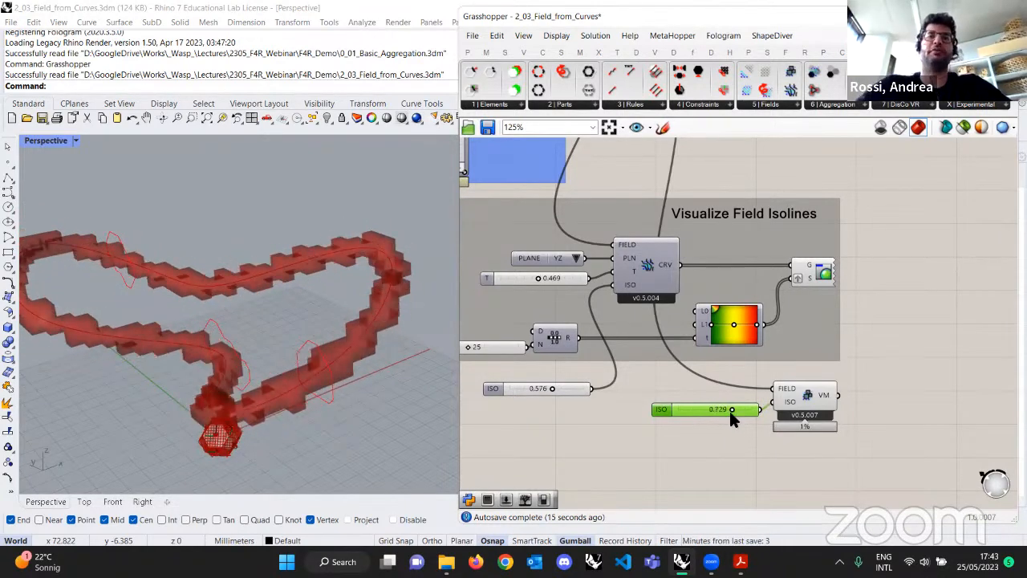
Hide the preview of the isoline visualization components and the new field mesh component.
scroll(730, 410, down, 5)
scroll(737, 416, up, 3)
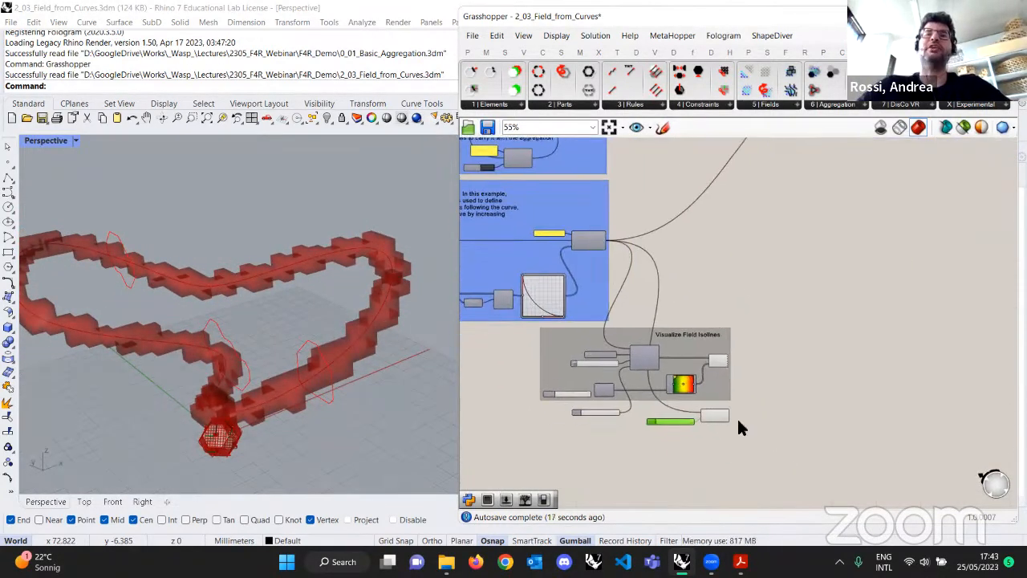
drag(792, 441, 682, 255)
right_click(685, 258)
click(720, 279)
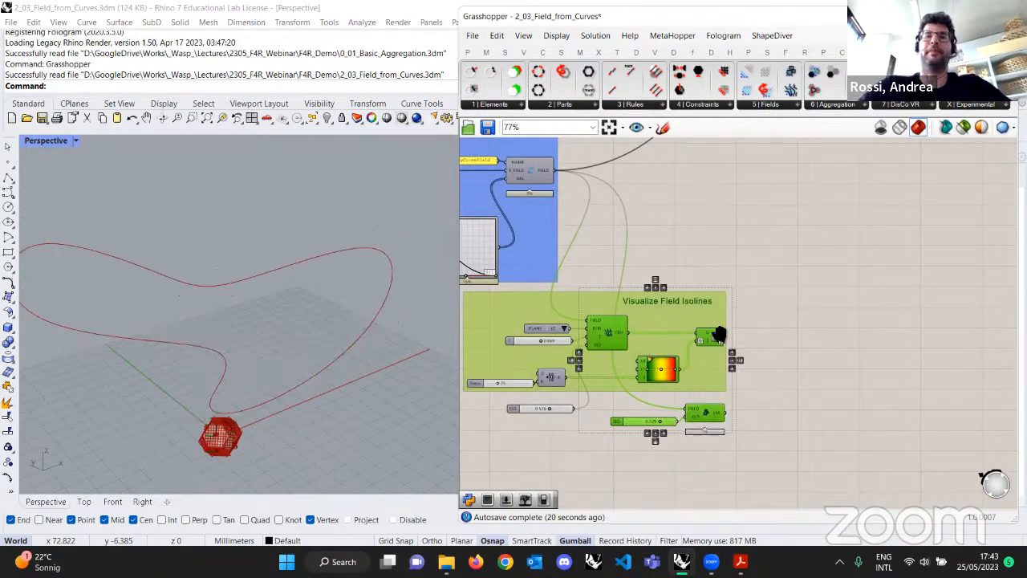
Show the preview of the custom Preview component that displays the aggregation's baseGeo geometry in green.
right_drag(719, 279, 612, 417)
scroll(719, 307, up, 3)
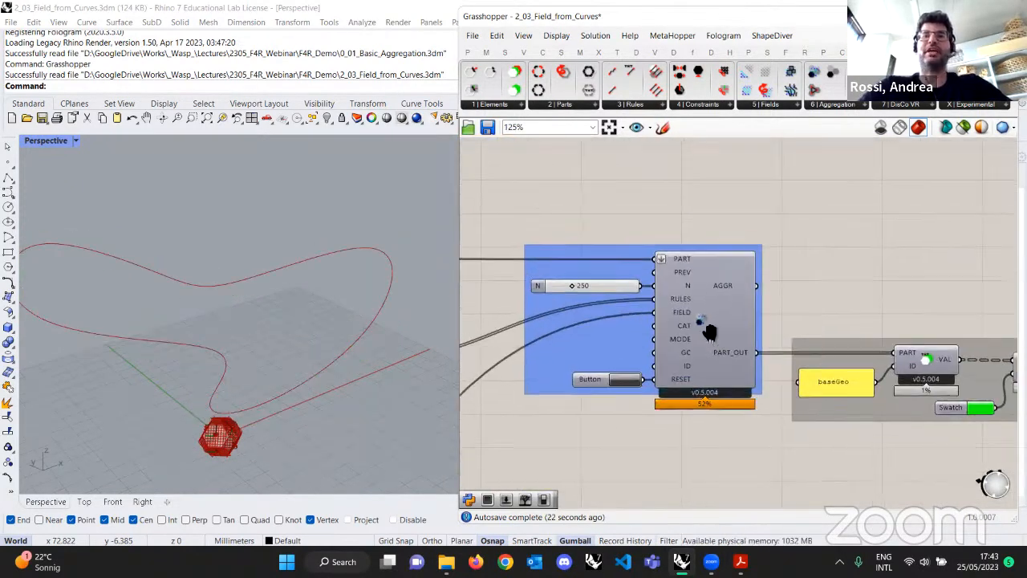
right_drag(698, 299, 669, 331)
scroll(637, 332, up, 1)
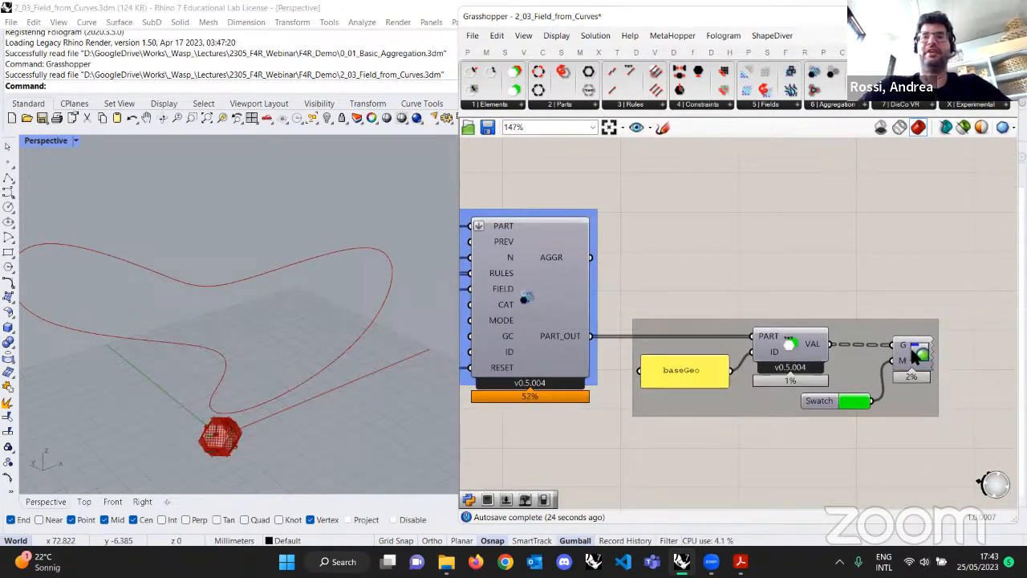
right_click(939, 361)
click(942, 369)
scroll(756, 353, down, 2)
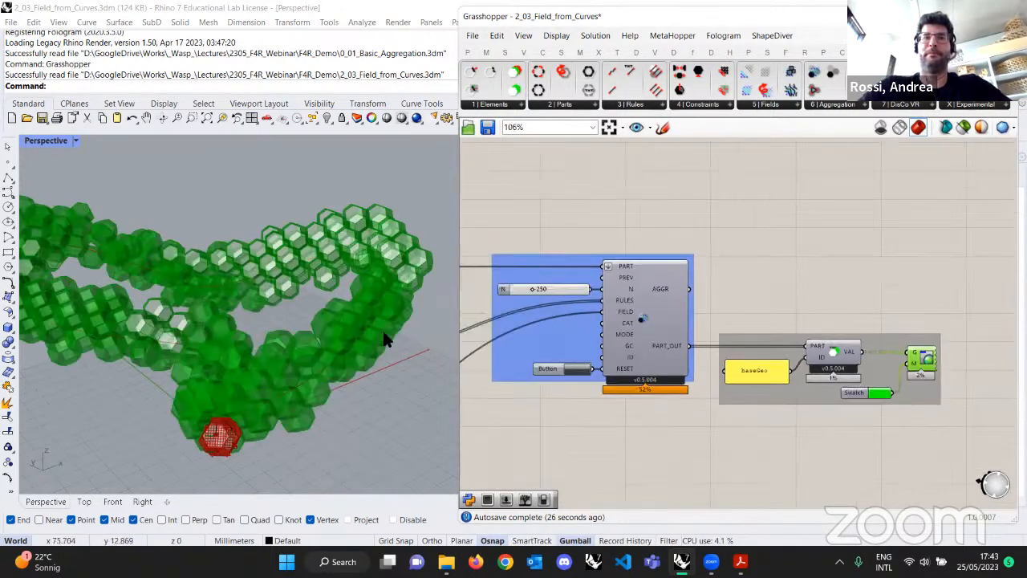
scroll(385, 340, down, 2)
Set the aggregation's N slider to 0 and reset the aggregation.
scroll(466, 365, up, 4)
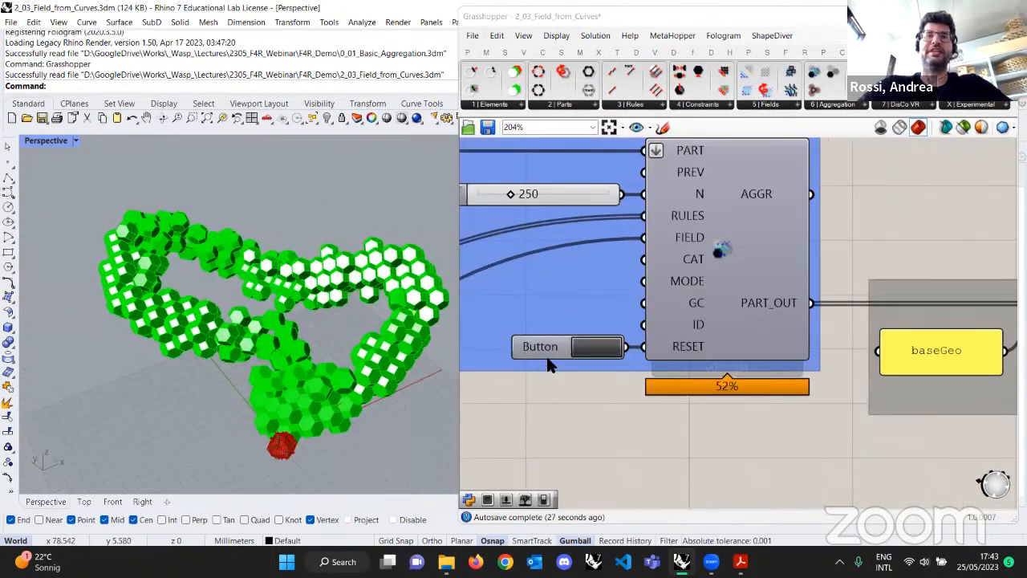
double_click(646, 244)
text(0)
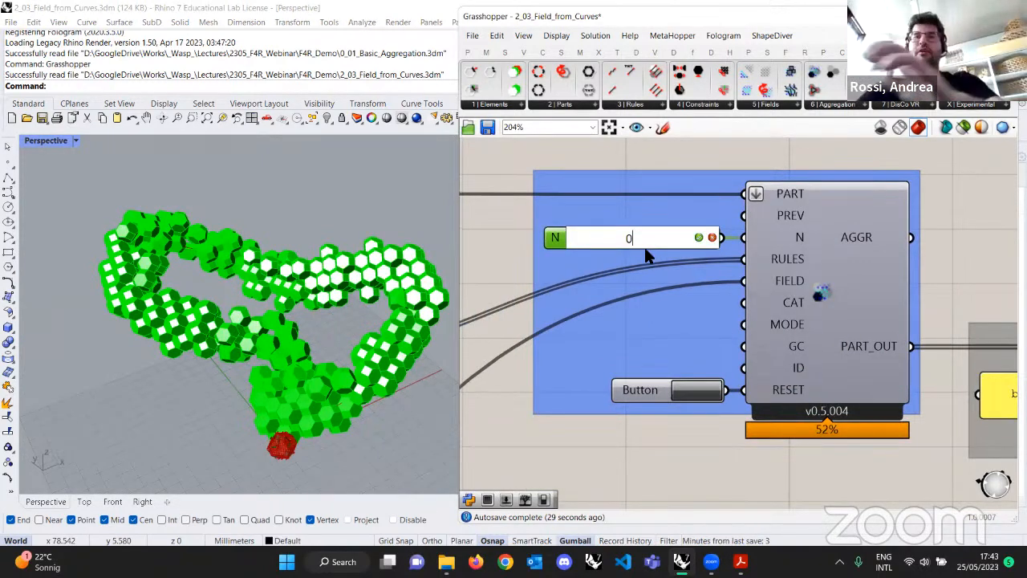
click(695, 235)
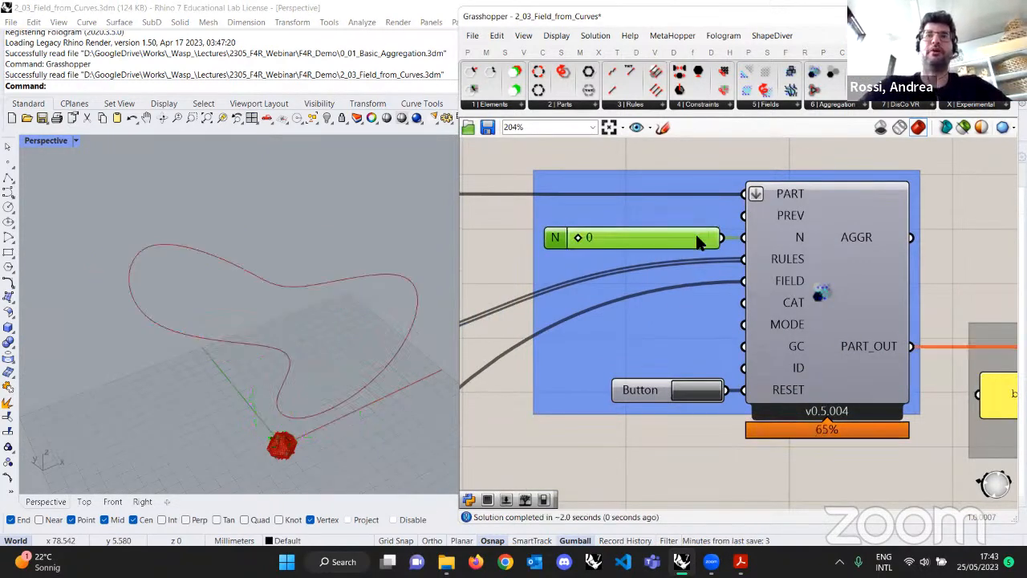
click(698, 390)
Regrow the aggregation along the curve by raising its N slider to 228.
scroll(633, 263, down, 1)
scroll(633, 263, up, 3)
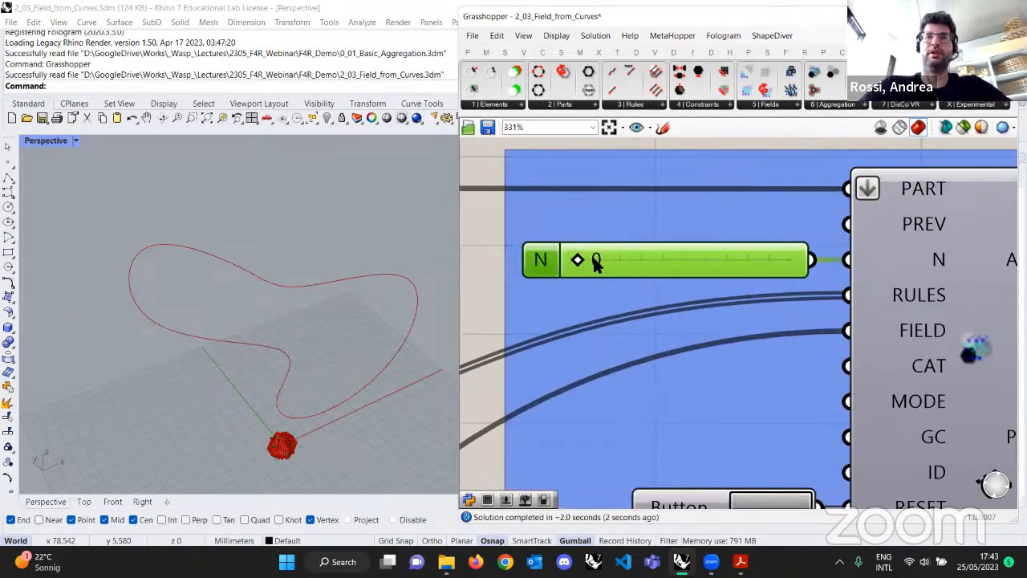
drag(579, 259, 624, 259)
scroll(611, 265, down, 1)
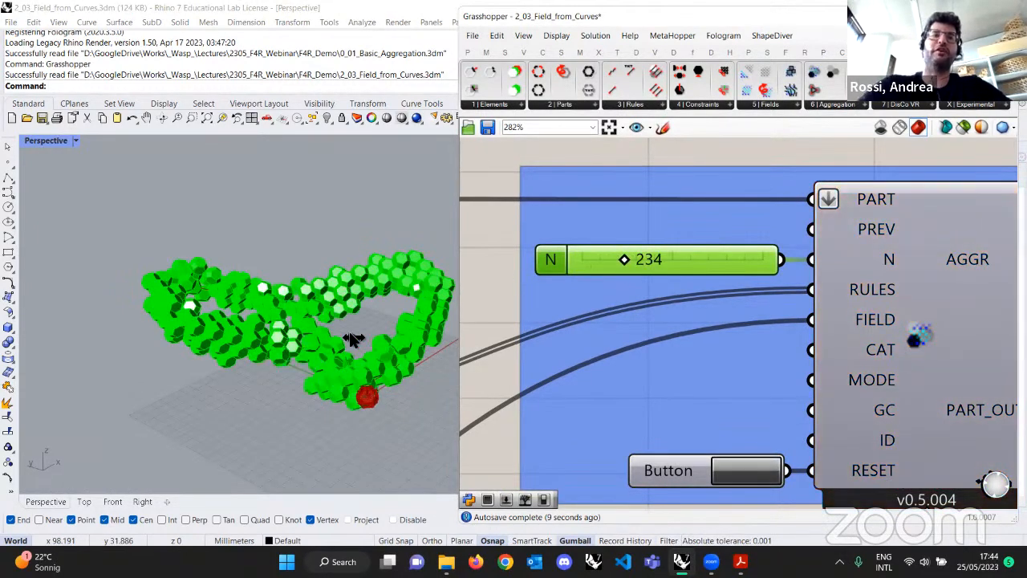
scroll(346, 331, up, 3)
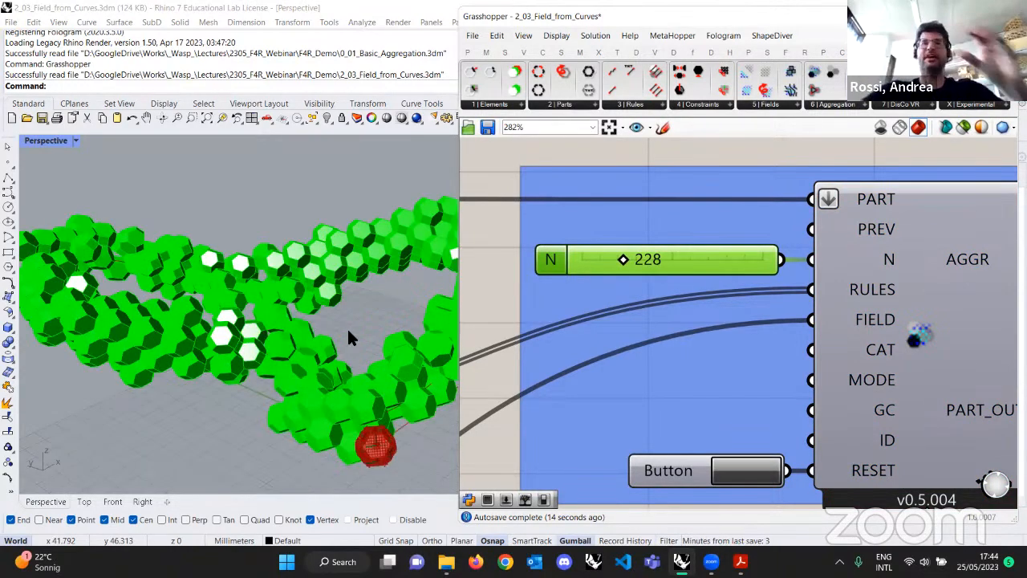
scroll(335, 337, down, 3)
Show the hidden objects in Rhino and select the closed guide curve inside the aggregation.
right_drag(335, 338, 320, 369)
scroll(378, 331, up, 2)
right_drag(311, 328, 349, 200)
click(328, 116)
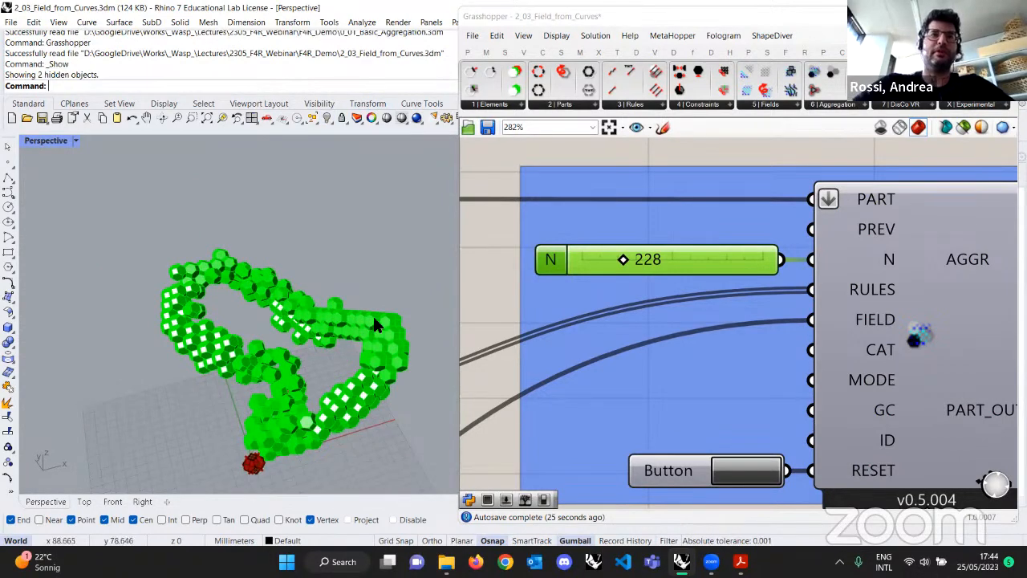
click(401, 323)
Move one control point of the guide curve outward along X with the Gumball and clear the selection.
right_drag(396, 335, 274, 357)
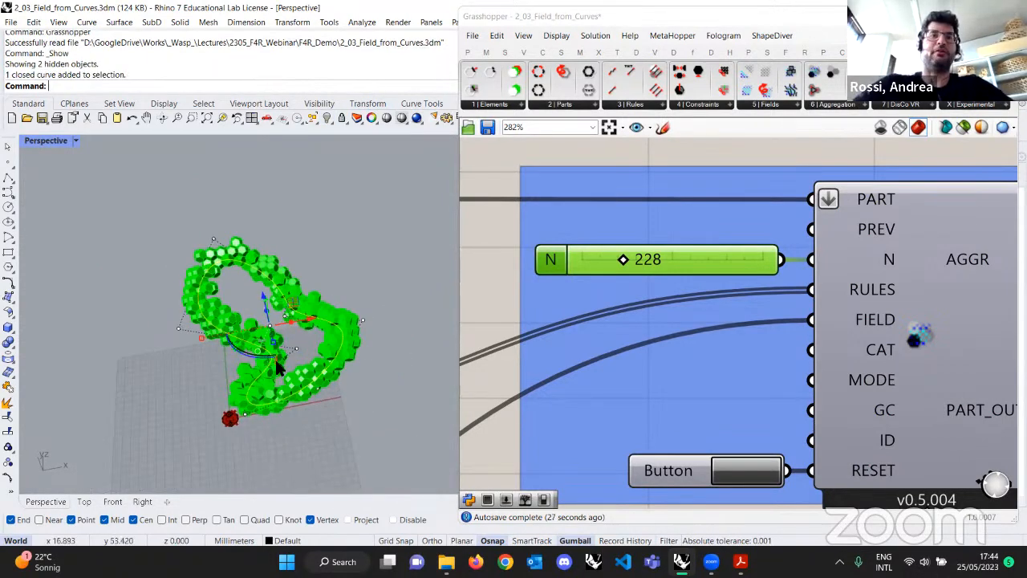
click(178, 328)
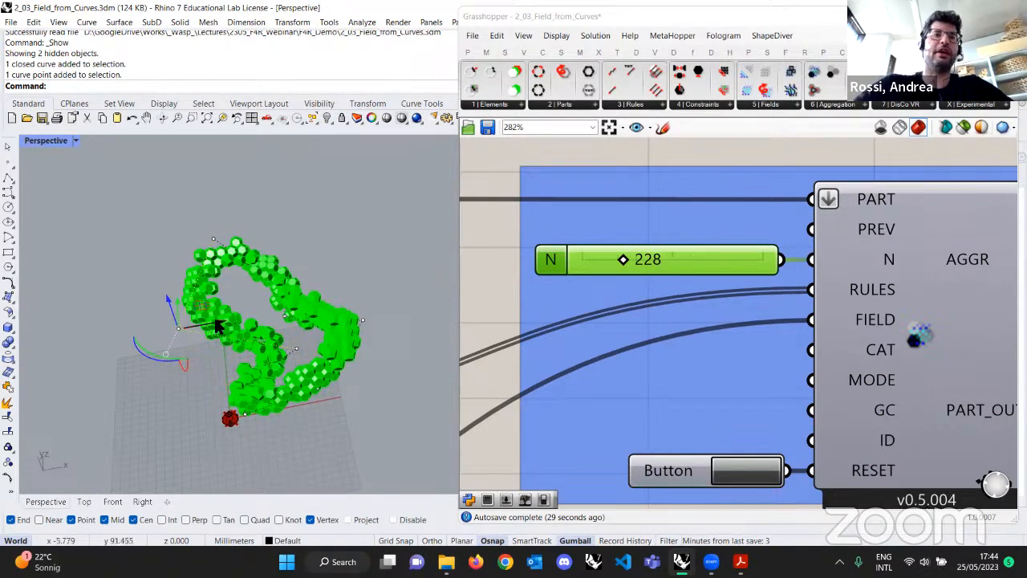
drag(231, 319, 138, 334)
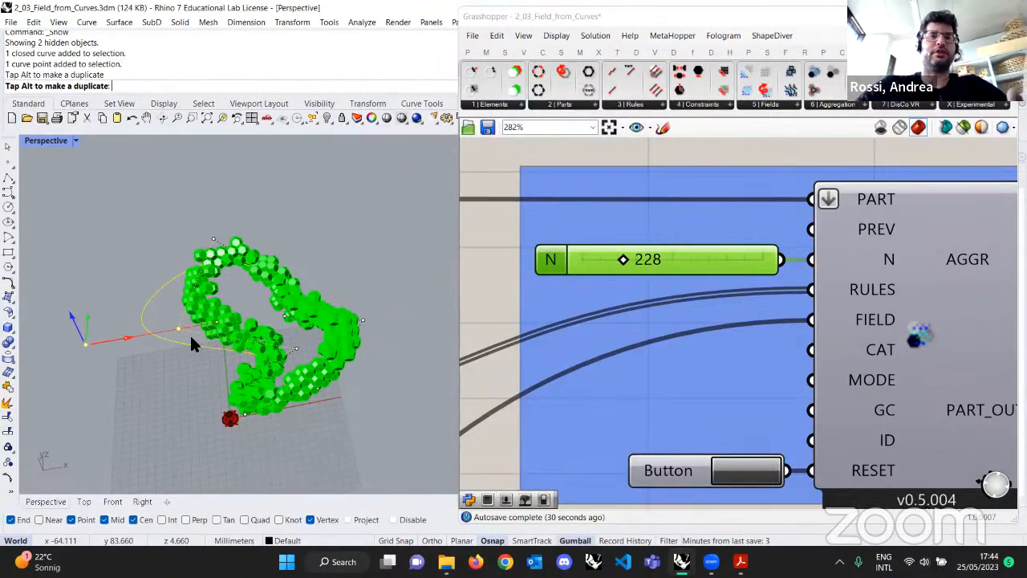
scroll(192, 337, down, 2)
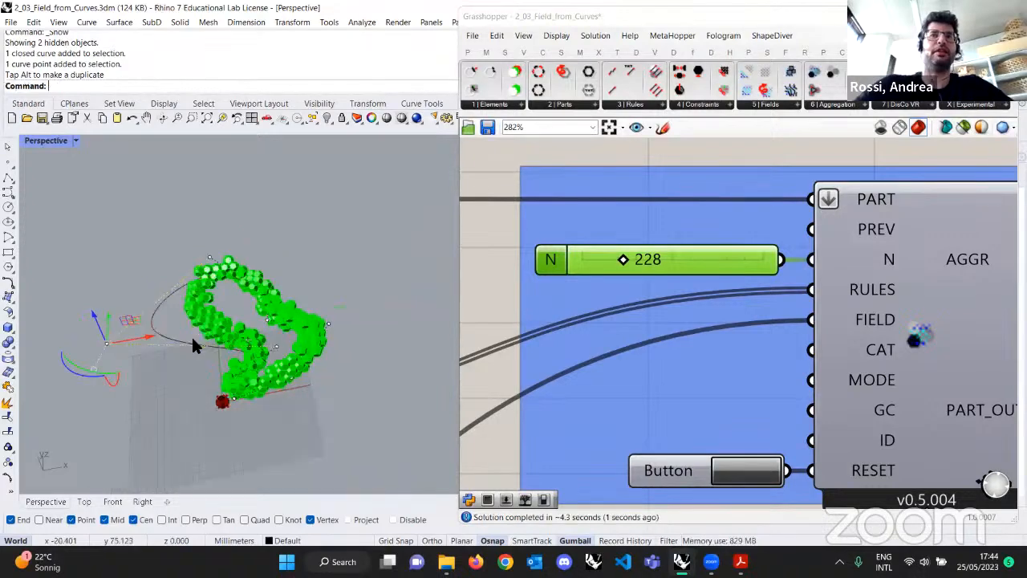
right_drag(193, 339, 308, 303)
key(Escape)
Reset the aggregation to regrow it along the reshaped guide curve.
click(732, 469)
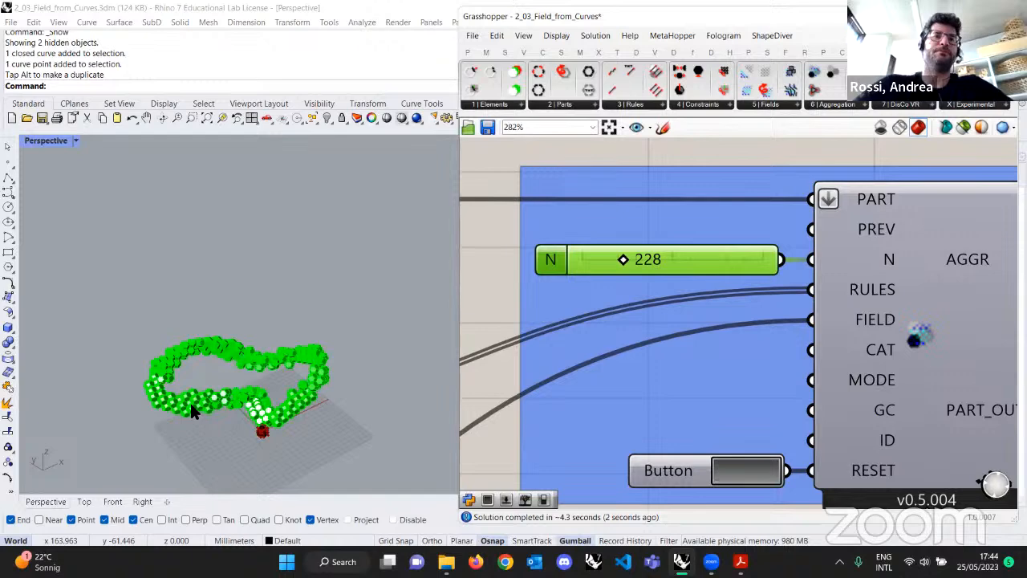
scroll(286, 366, down, 6)
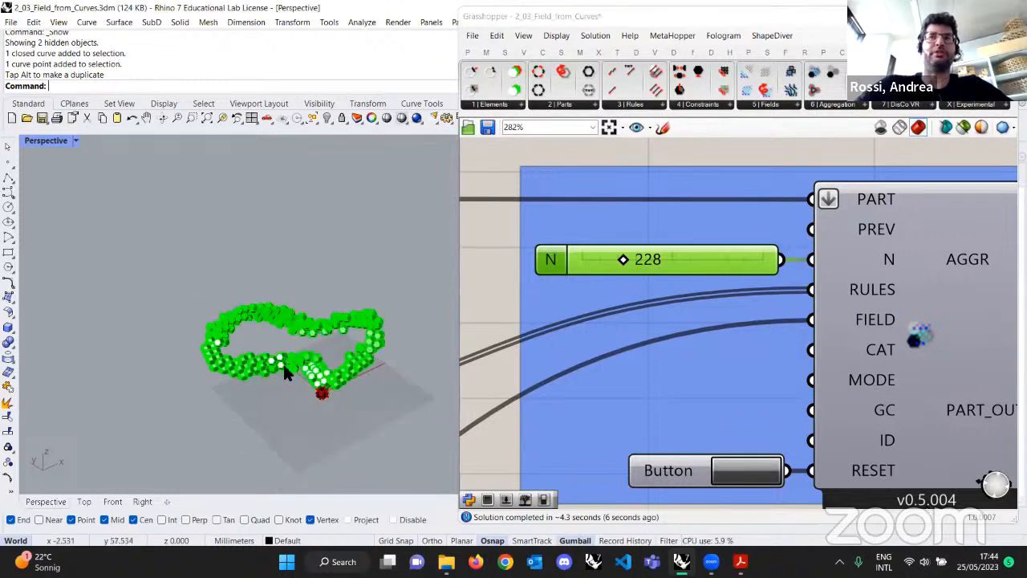
right_drag(285, 369, 321, 359)
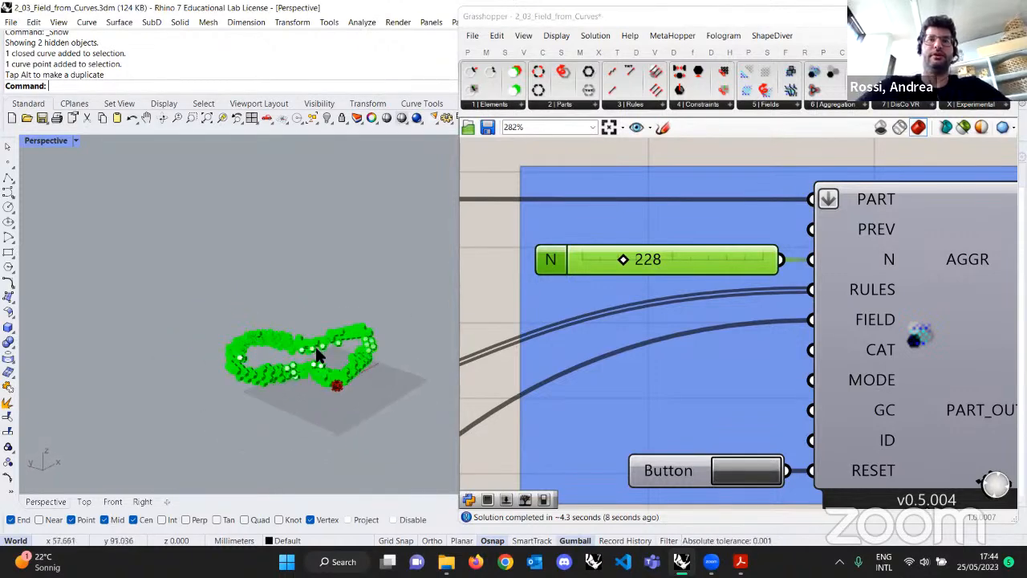
scroll(307, 346, up, 4)
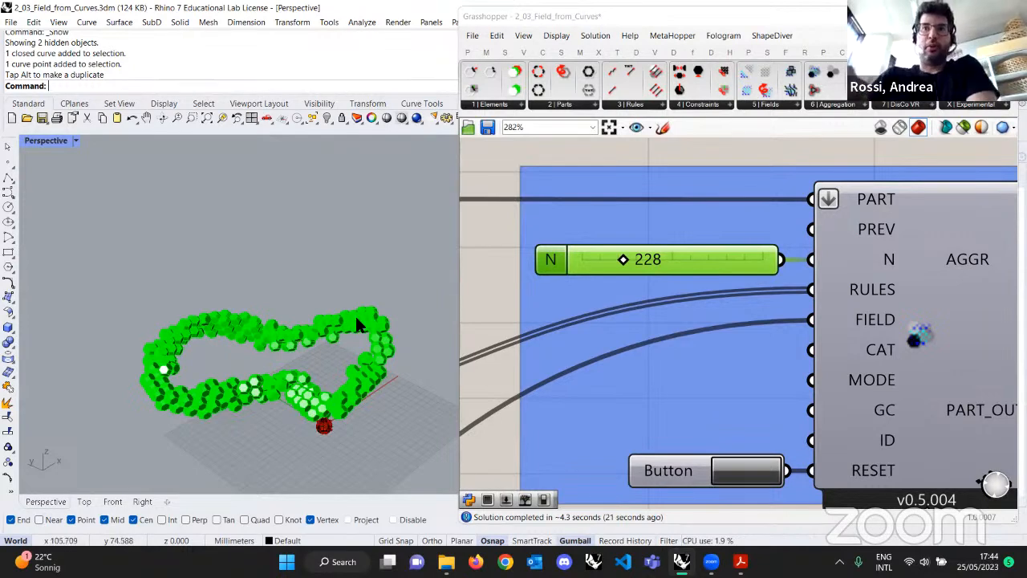
scroll(621, 353, down, 3)
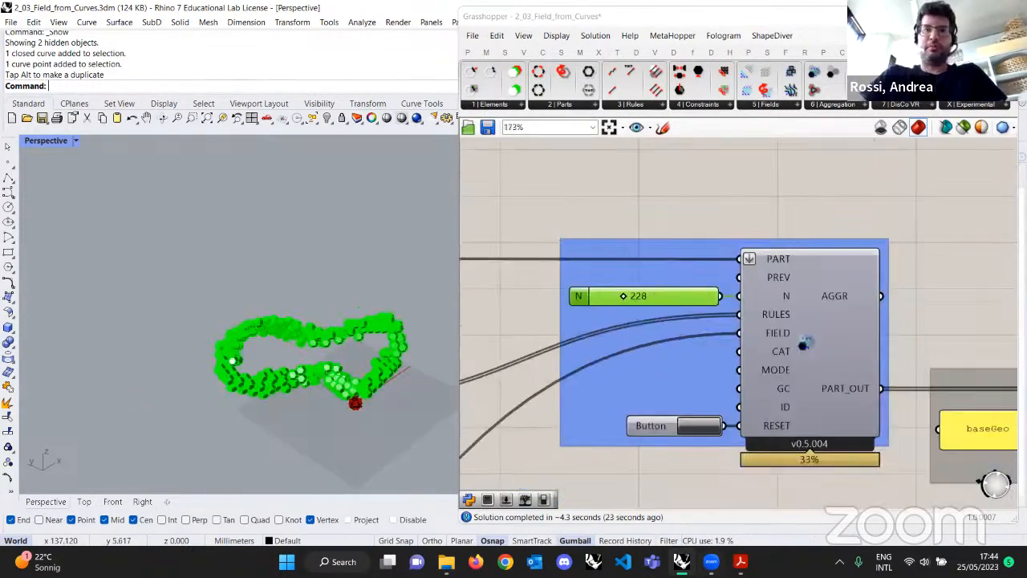
Switch to the DF_WaspTutorial Rhino window and examine the overall aggregation of red and yellow housing modules.
mouse_move(681, 562)
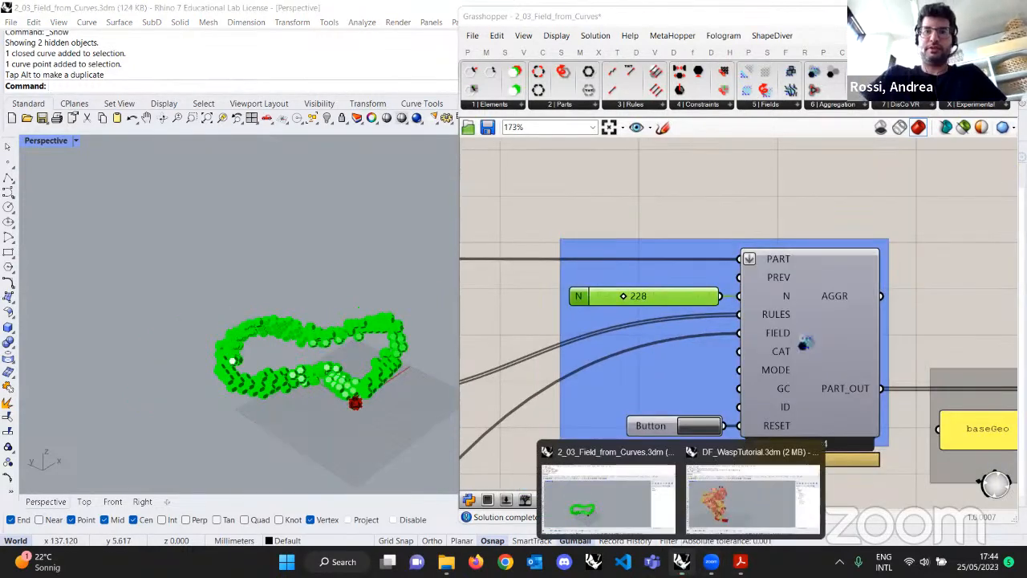
click(740, 490)
right_drag(329, 298, 347, 327)
scroll(315, 335, up, 4)
scroll(332, 344, down, 2)
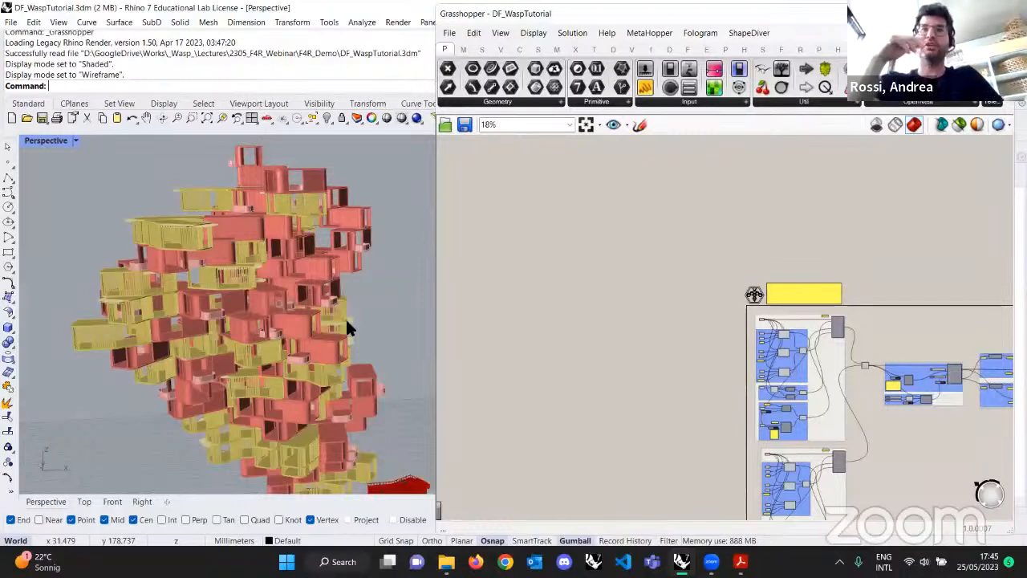
scroll(201, 285, down, 5)
right_drag(172, 314, 287, 310)
scroll(265, 311, up, 5)
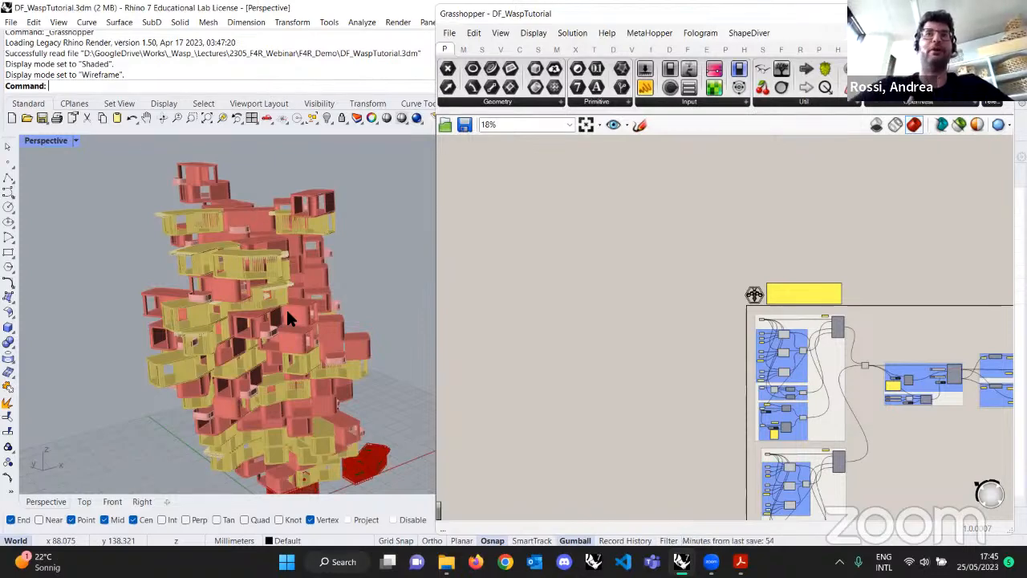
Examine the housing modules up close, including their balconies, slatted facades and the topmost units.
right_drag(269, 345, 273, 259)
scroll(257, 343, up, 4)
scroll(255, 345, up, 3)
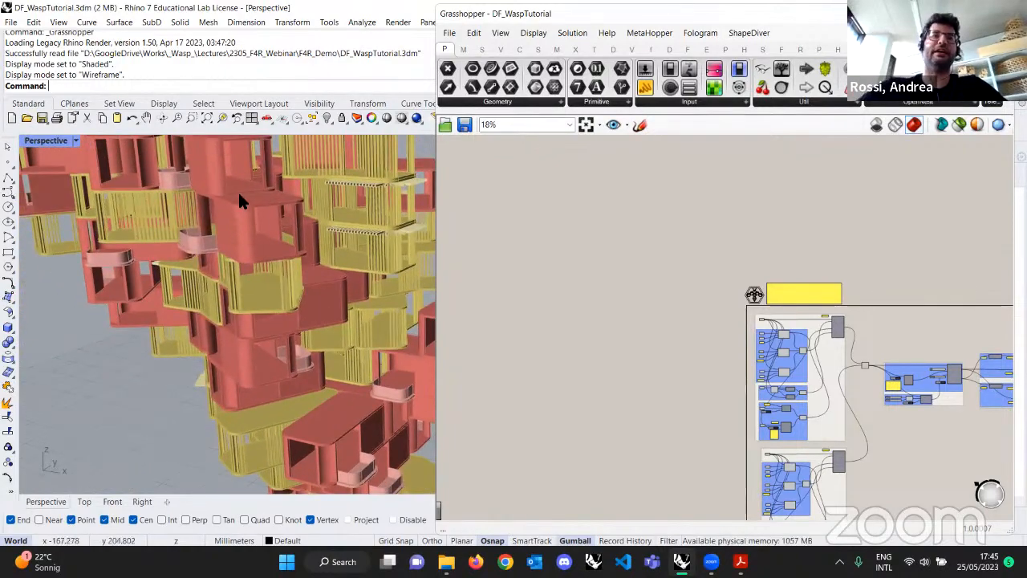
right_drag(239, 201, 315, 207)
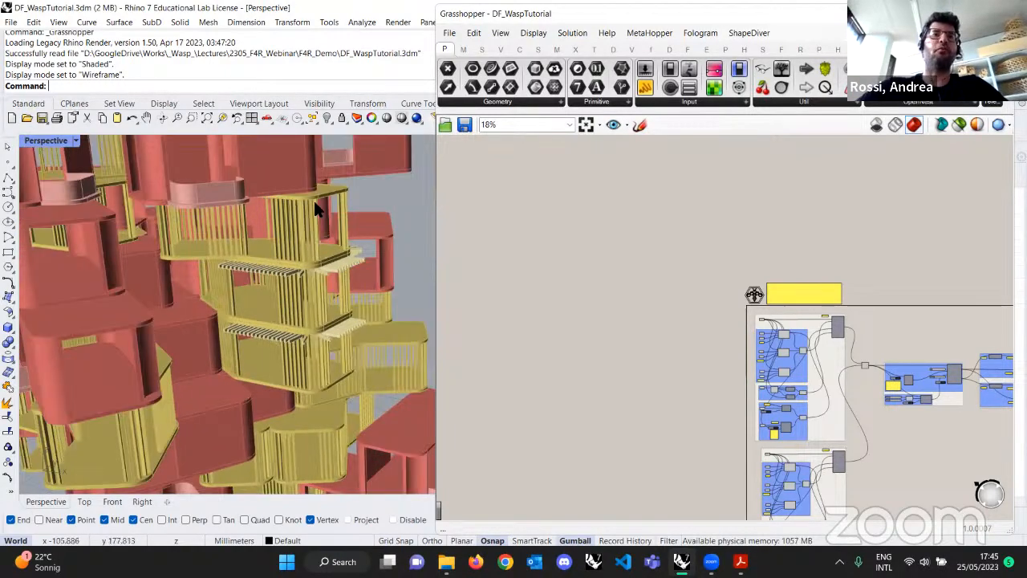
scroll(289, 240, down, 5)
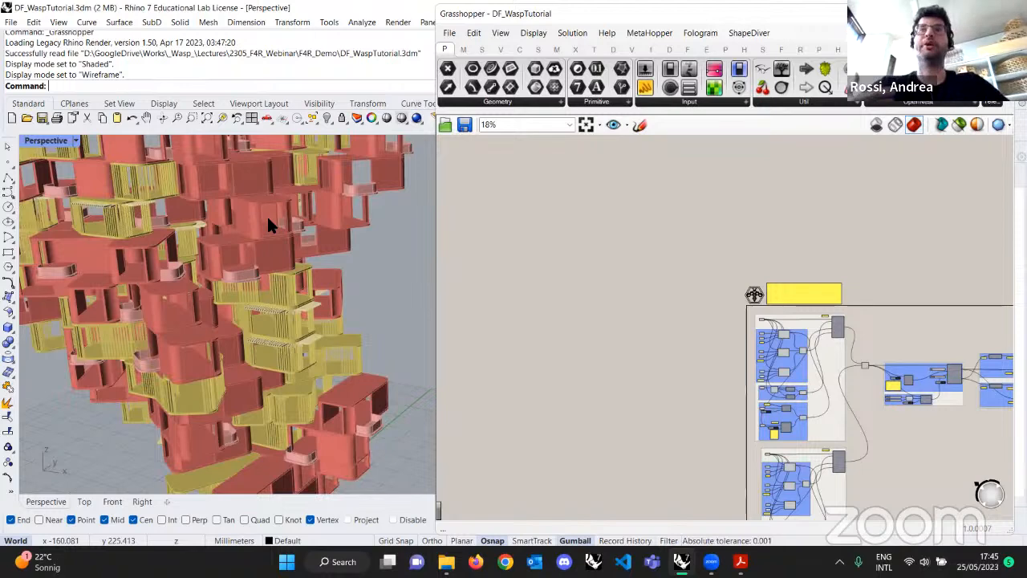
scroll(273, 268, down, 8)
right_drag(274, 267, 307, 281)
scroll(266, 232, up, 8)
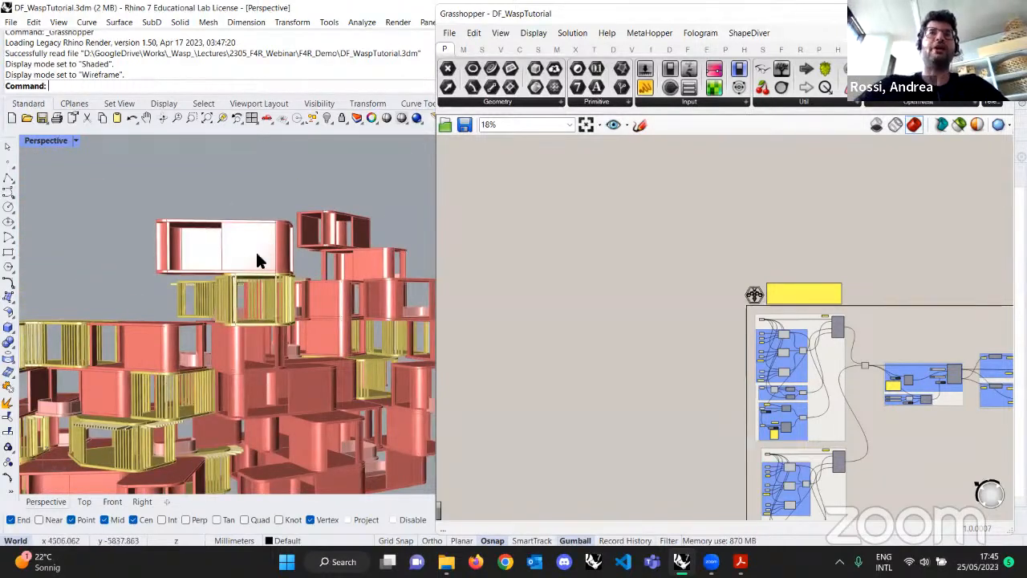
Examine the first housing part's support and attribute groups and highlight its skeleton geometry in the model.
scroll(820, 454, up, 10)
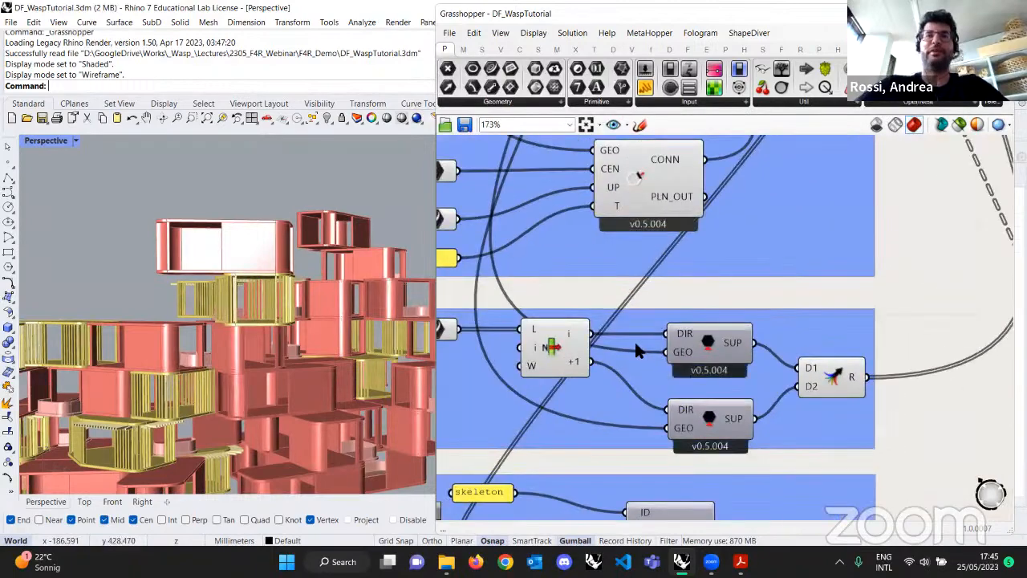
scroll(648, 298, down, 3)
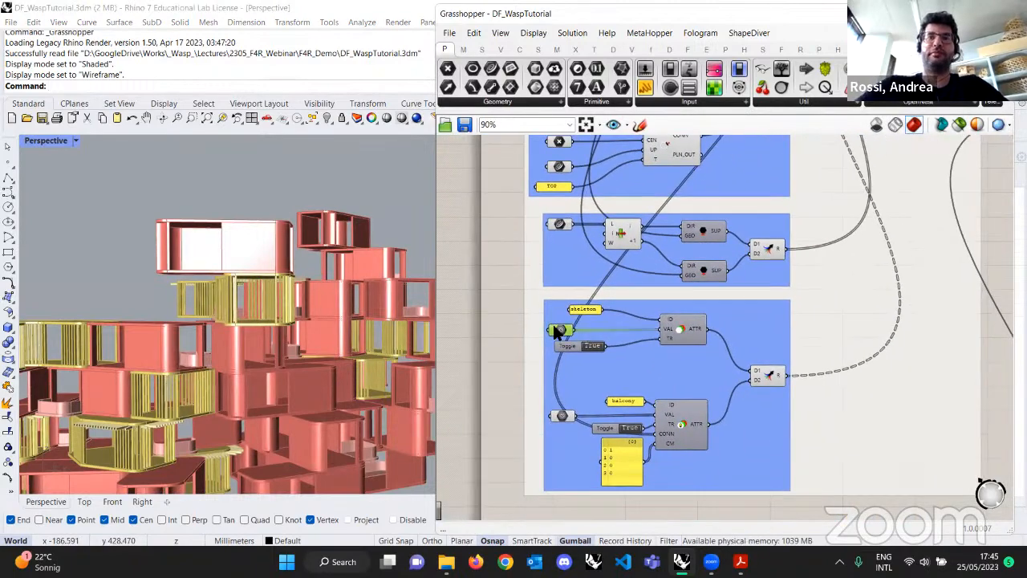
scroll(271, 301, down, 5)
right_drag(271, 301, 273, 395)
scroll(273, 395, up, 5)
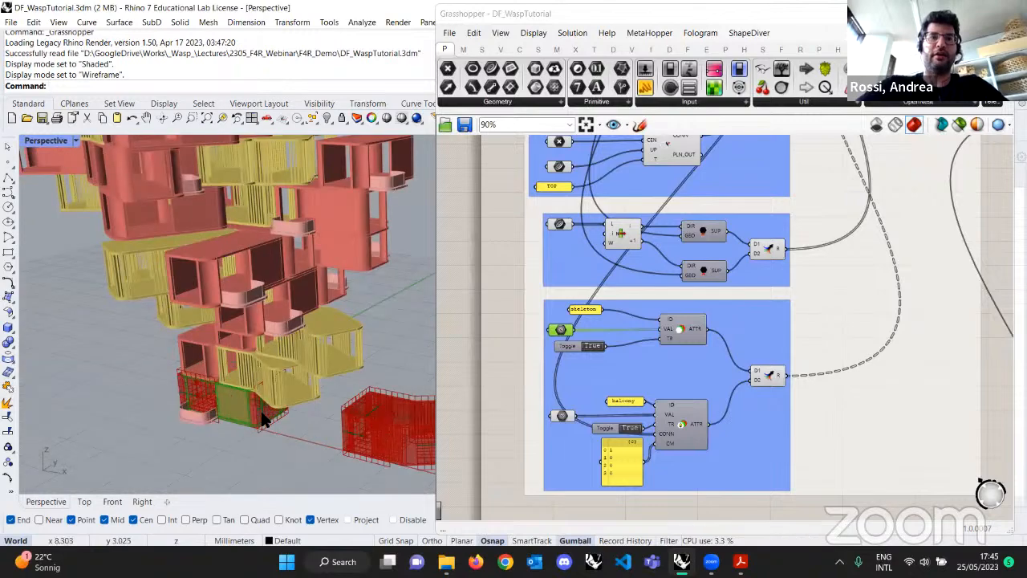
Select the BLOCK1 base geometry parameter to highlight its simplified volume at the foot of the aggregation.
right_drag(614, 330, 692, 425)
right_drag(660, 201, 659, 312)
right_drag(587, 200, 588, 238)
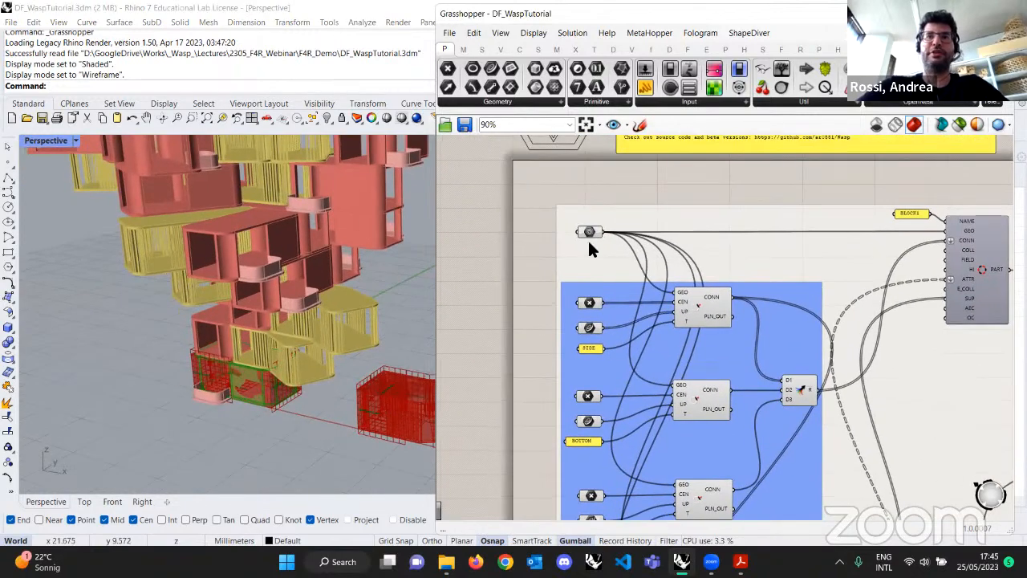
click(585, 233)
scroll(286, 348, up, 3)
right_drag(272, 329, 305, 377)
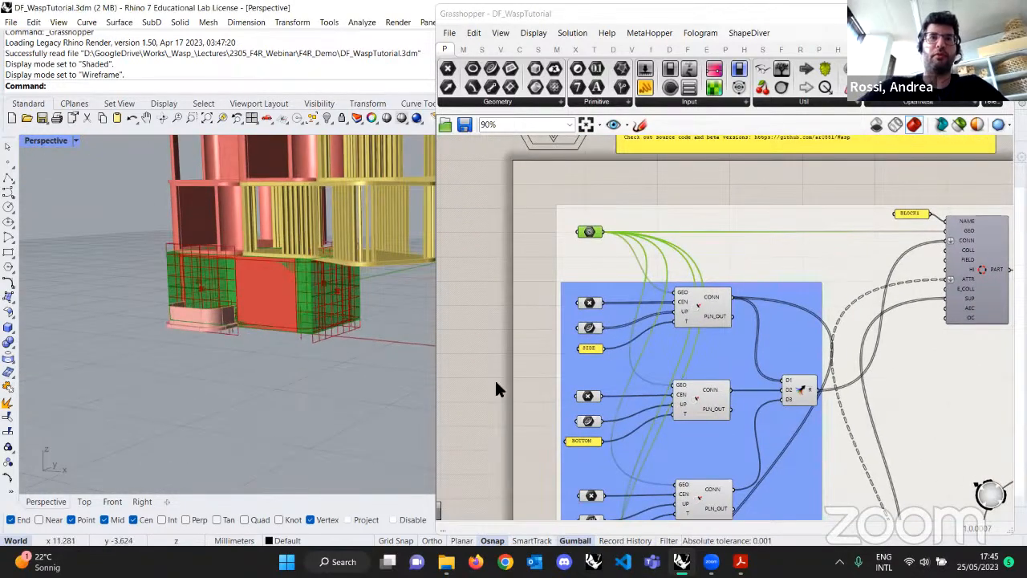
Select the BLOCK2 base geometry parameter and inspect its highlighted volume on the slatted module in the model.
right_drag(790, 308, 772, 235)
scroll(771, 246, down, 4)
right_drag(390, 356, 211, 348)
scroll(211, 349, up, 3)
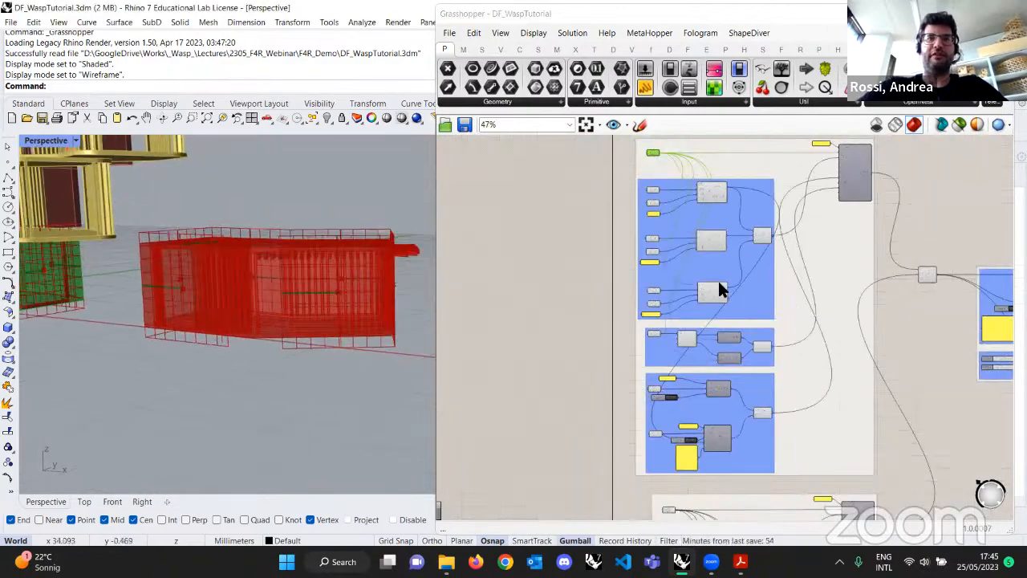
scroll(714, 419, down, 2)
scroll(716, 421, up, 5)
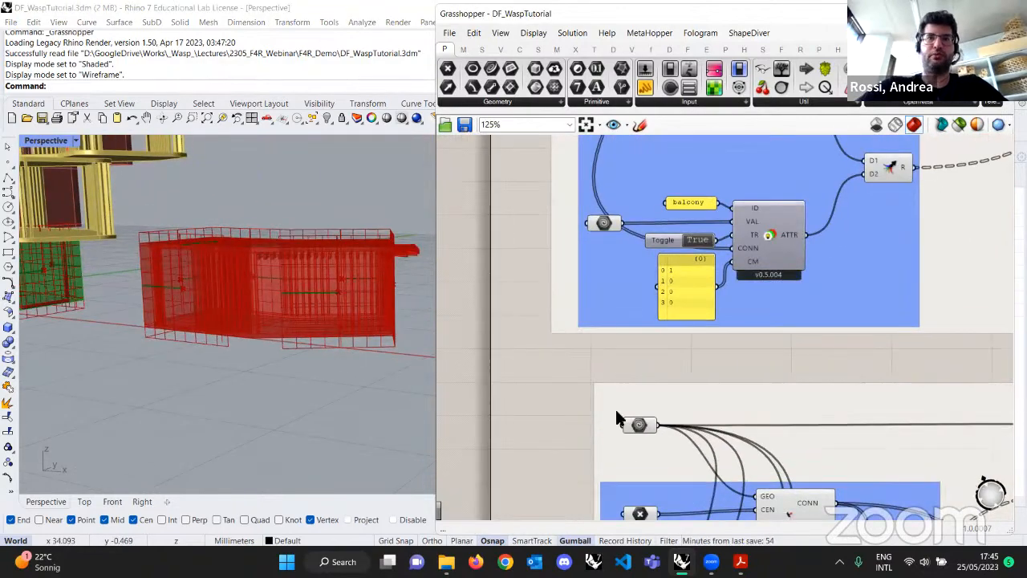
click(636, 427)
right_drag(195, 351, 293, 319)
scroll(622, 229, down, 5)
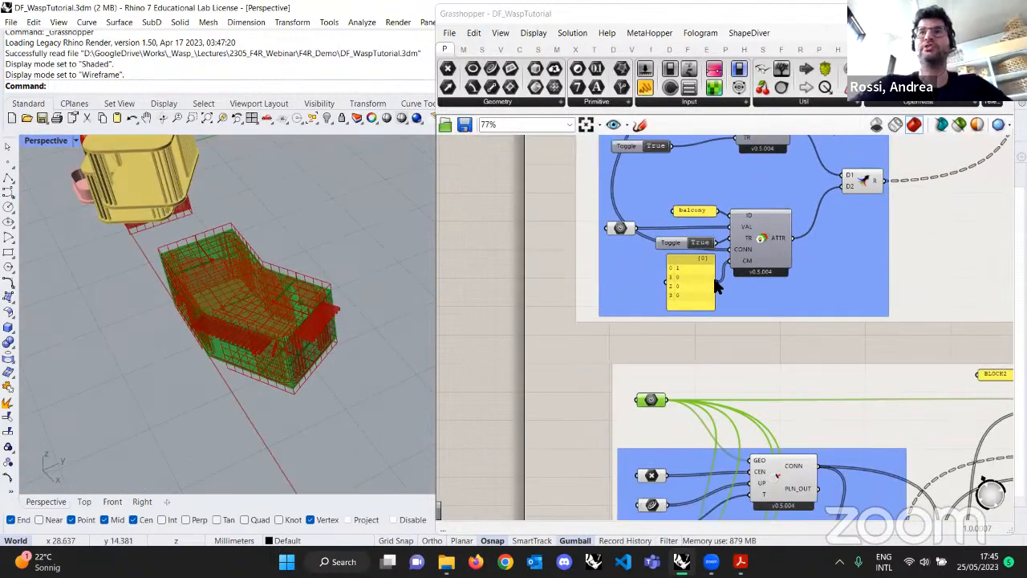
Examine the aggregation component, its BLOCK1 and BLOCK2 attribute outputs, and the resulting stacked housing modules up close.
scroll(679, 329, up, 3)
scroll(678, 329, up, 3)
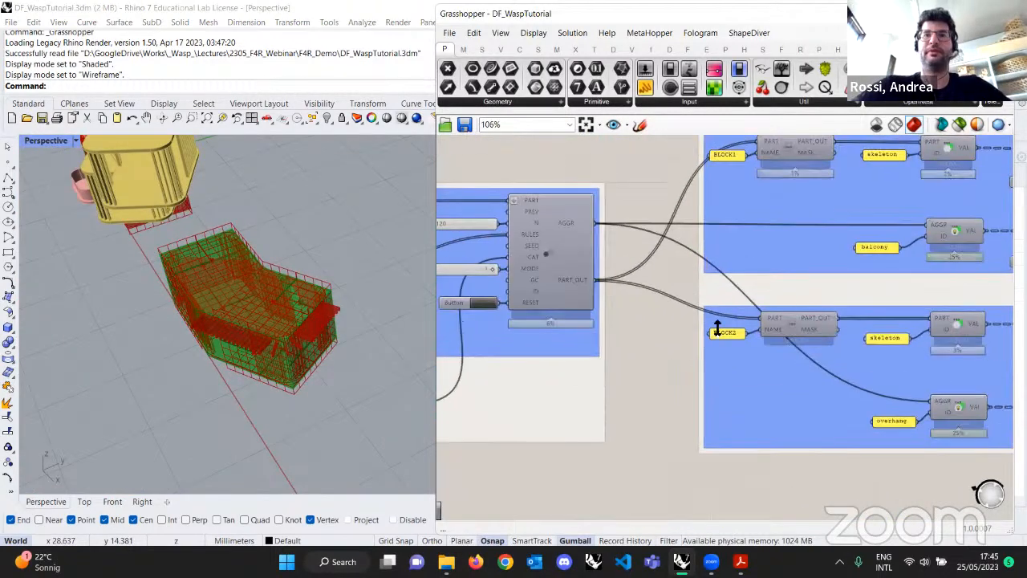
scroll(687, 337, down, 1)
mouse_move(821, 339)
right_down()
mouse_move(750, 343)
mouse_move(807, 420)
right_up()
scroll(746, 338, down, 6)
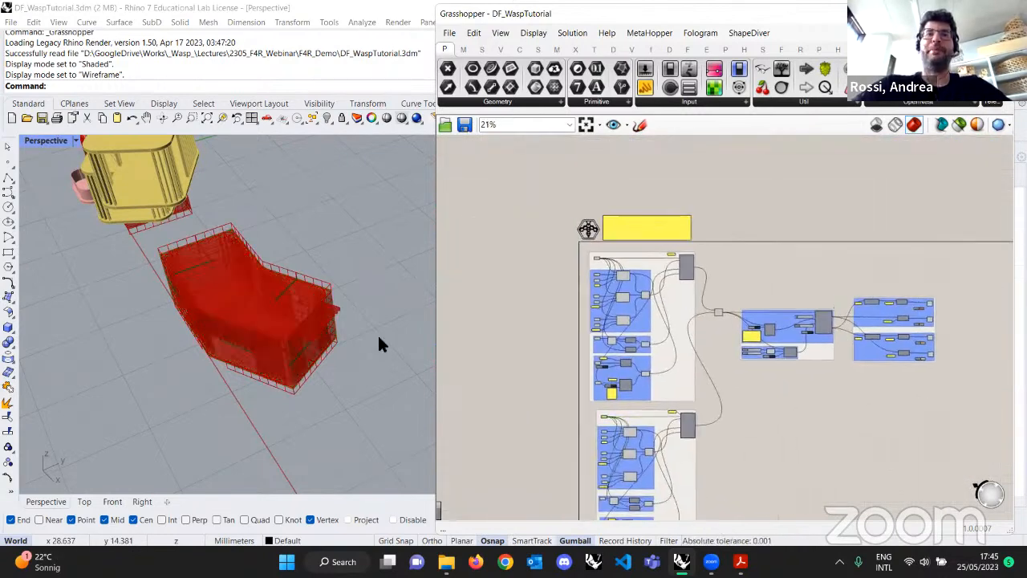
right_drag(249, 317, 271, 227)
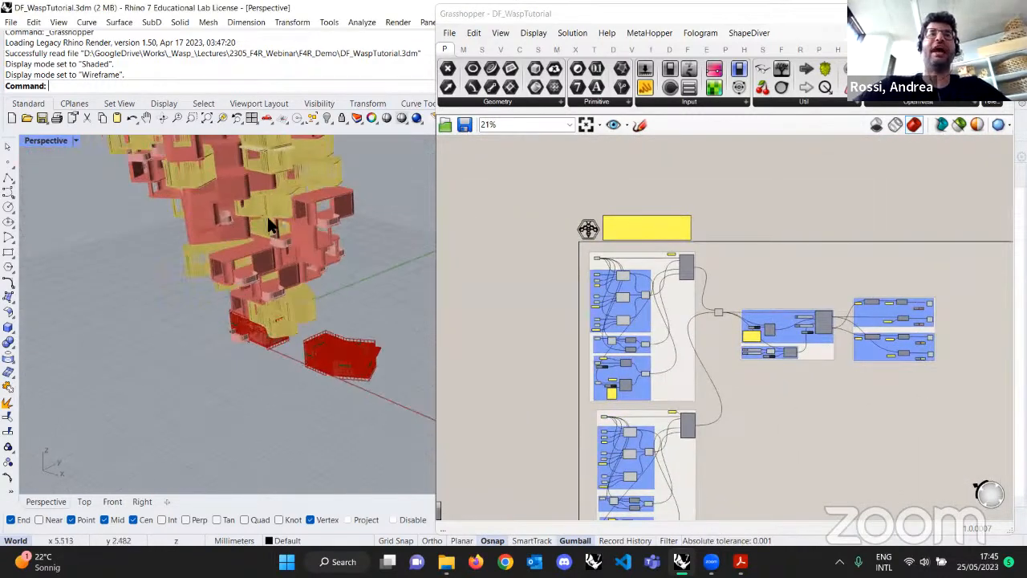
scroll(267, 265, up, 10)
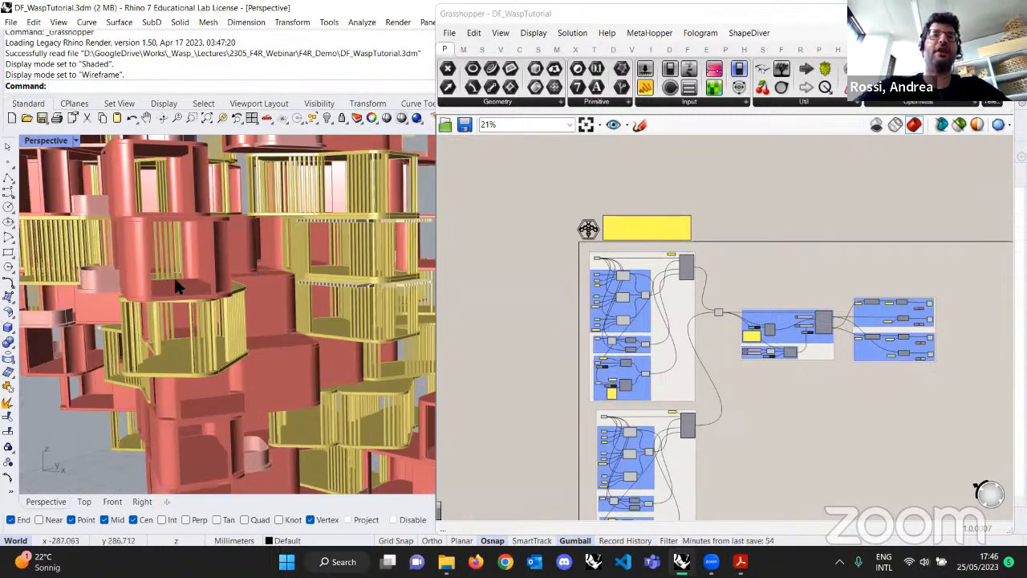
scroll(175, 281, up, 3)
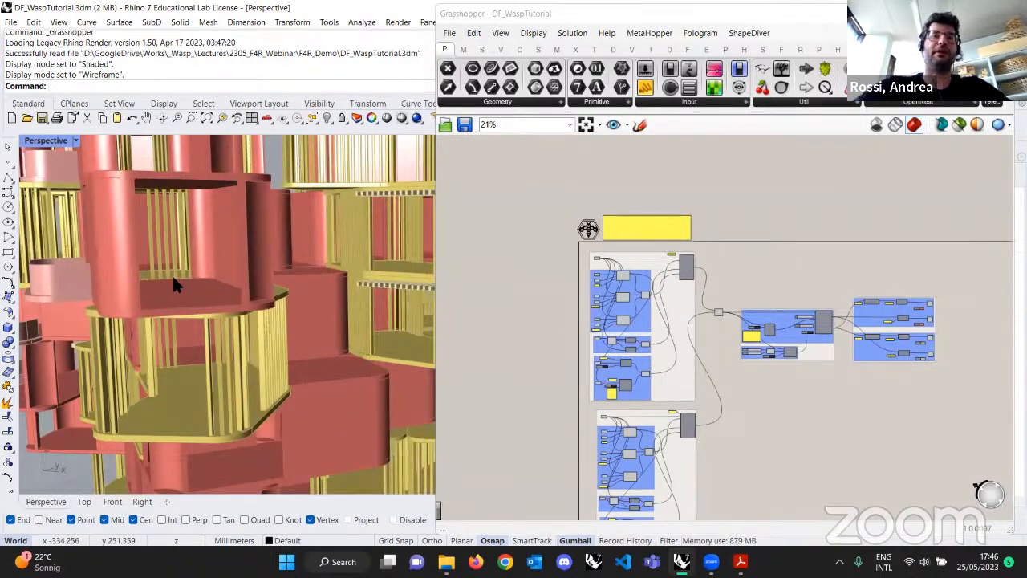
scroll(174, 282, down, 5)
scroll(659, 337, up, 3)
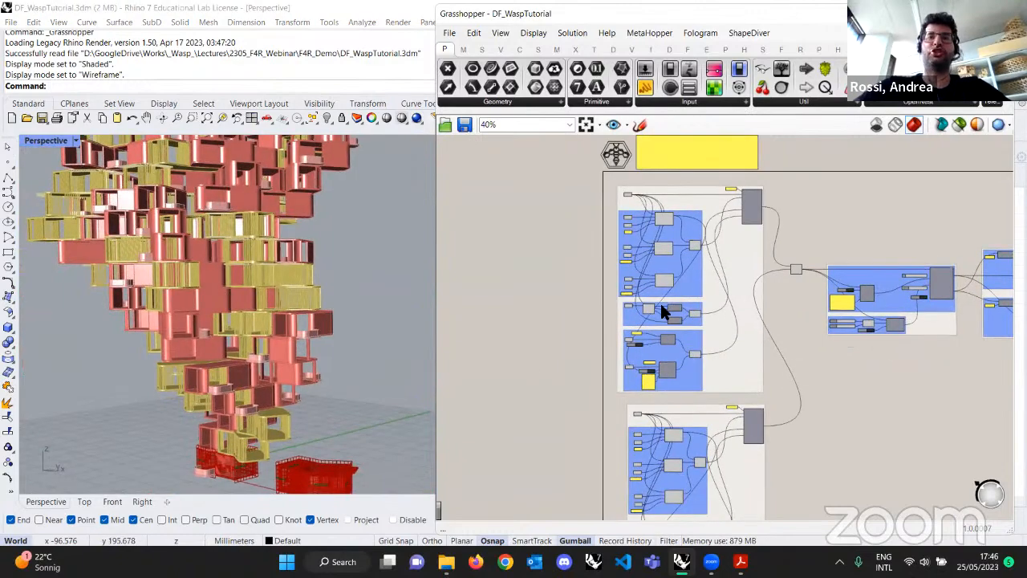
Examine BLOCK1's support definition group and the cantilevering modules in the lower part of the aggregation.
scroll(663, 316, up, 5)
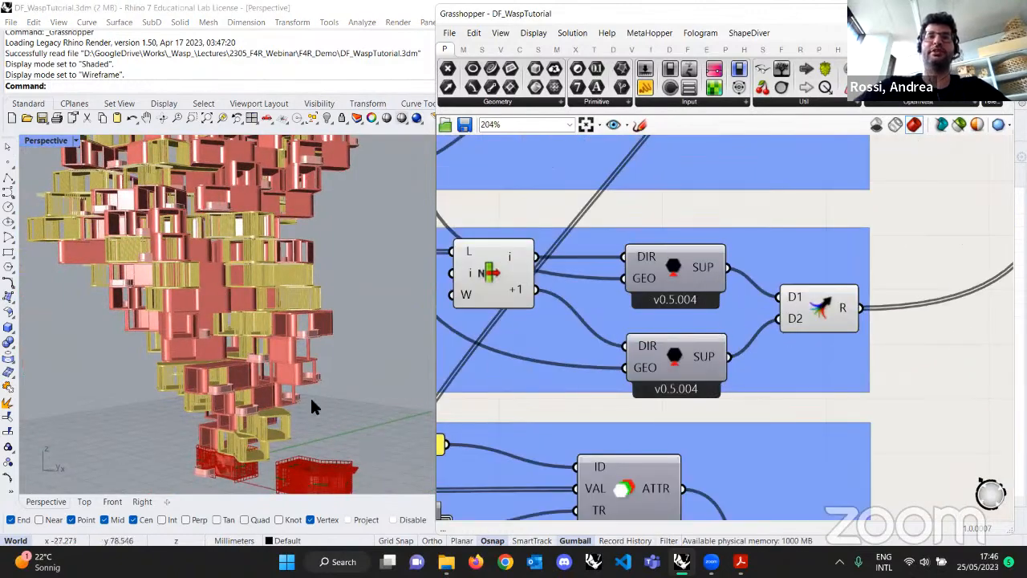
shift+right_drag(312, 401, 345, 339)
right_drag(345, 339, 302, 258)
scroll(296, 330, up, 6)
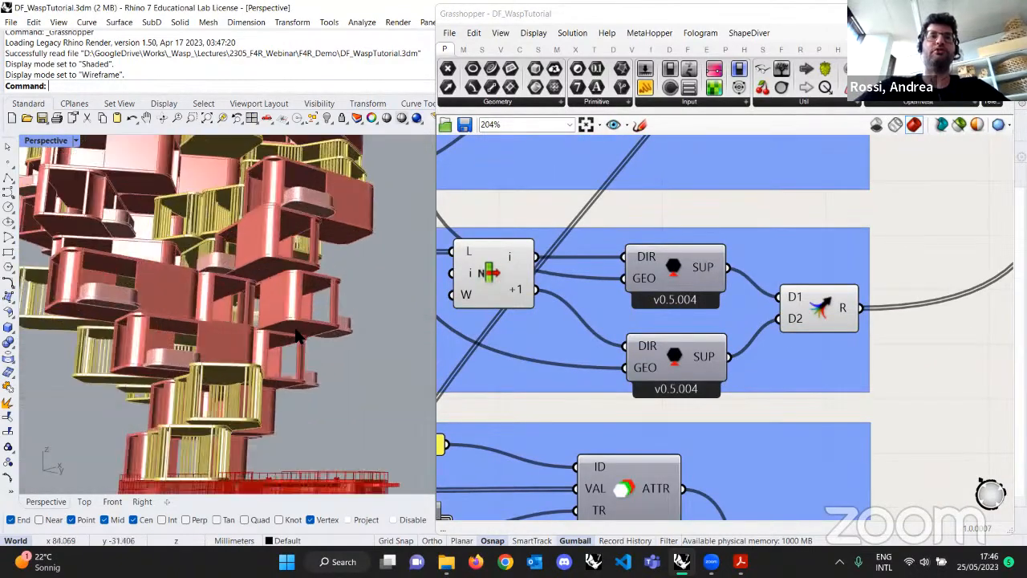
right_drag(297, 336, 223, 356)
scroll(192, 333, up, 5)
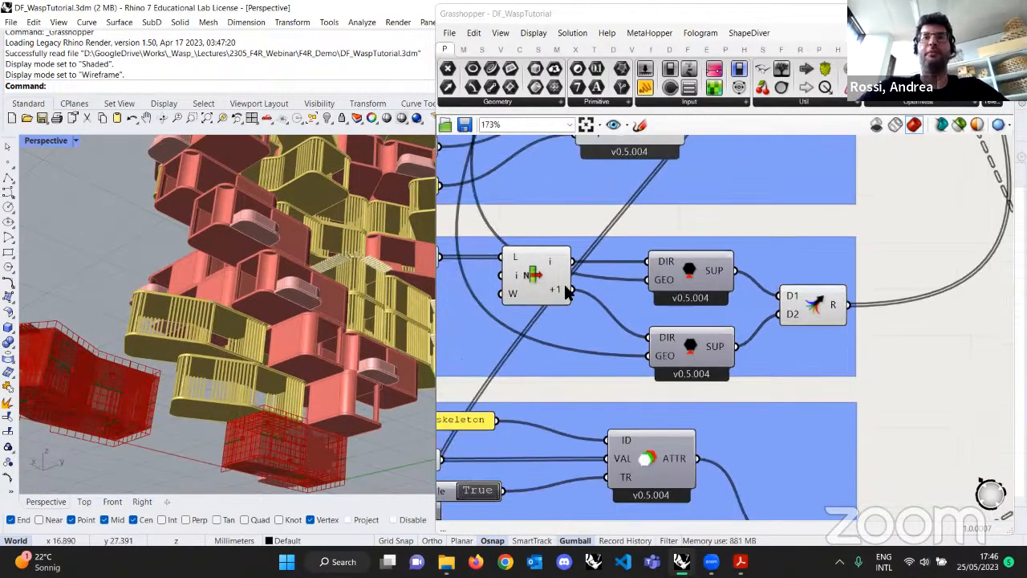
Select the list component feeding BLOCK1's two supports and inspect the highlighted support lines beneath the base module.
scroll(794, 305, down, 1)
right_drag(188, 360, 167, 401)
scroll(144, 387, up, 3)
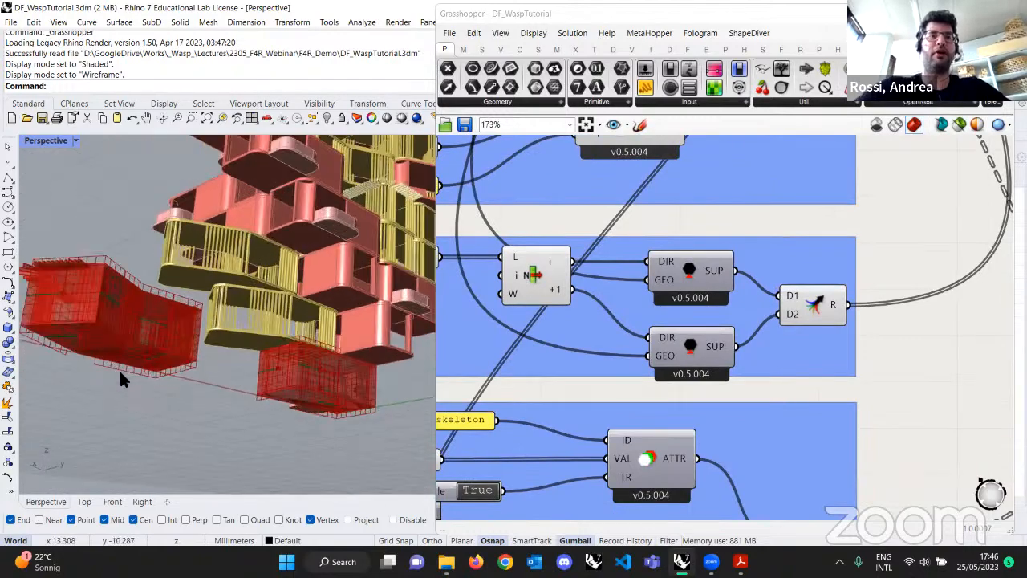
click(536, 276)
scroll(349, 409, up, 5)
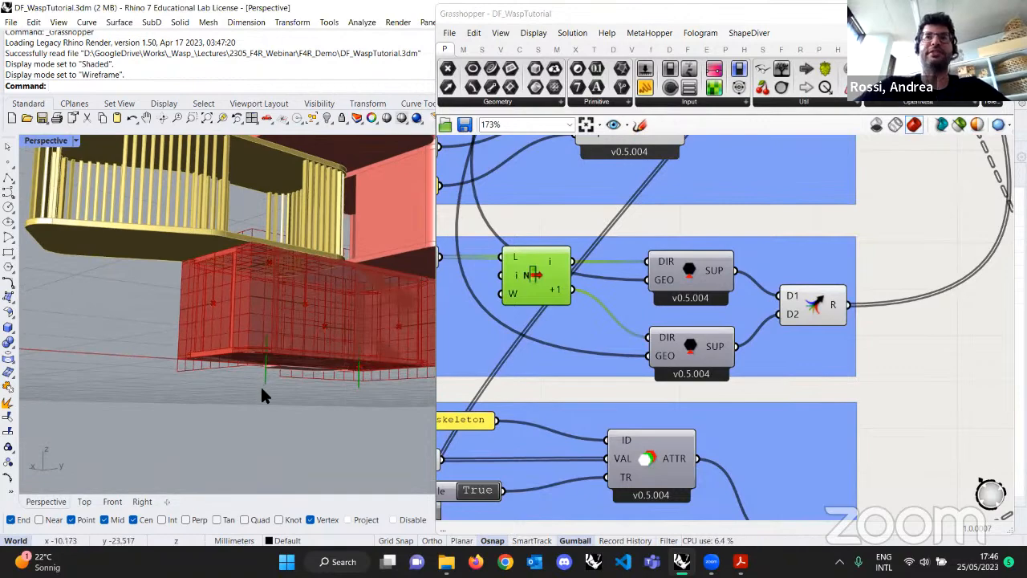
scroll(264, 386, down, 9)
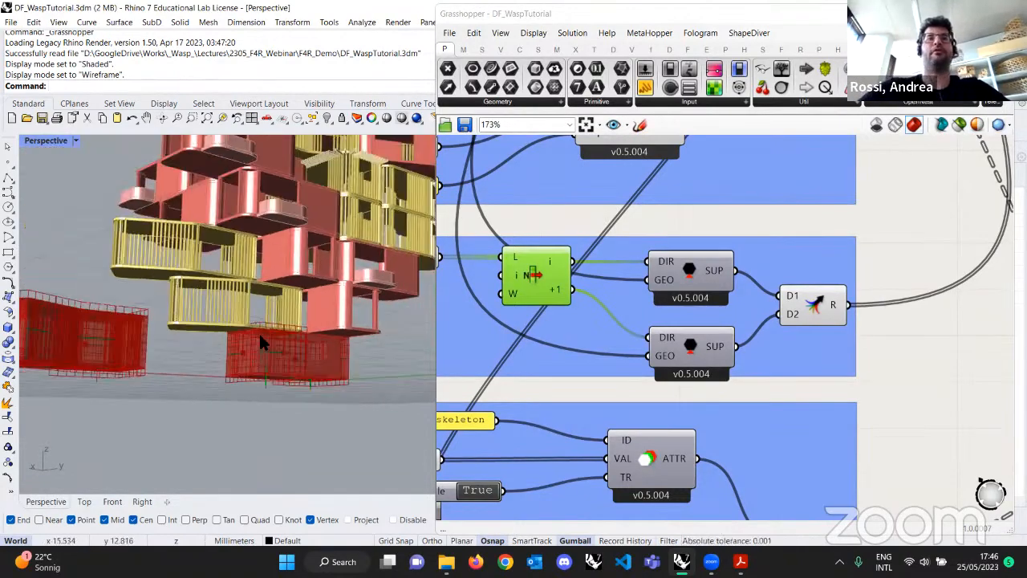
Examine the whole housing aggregation, including its stacked modules and projecting balconies, from several angles.
shift+right_drag(263, 319, 240, 339)
scroll(245, 361, down, 5)
scroll(716, 352, down, 5)
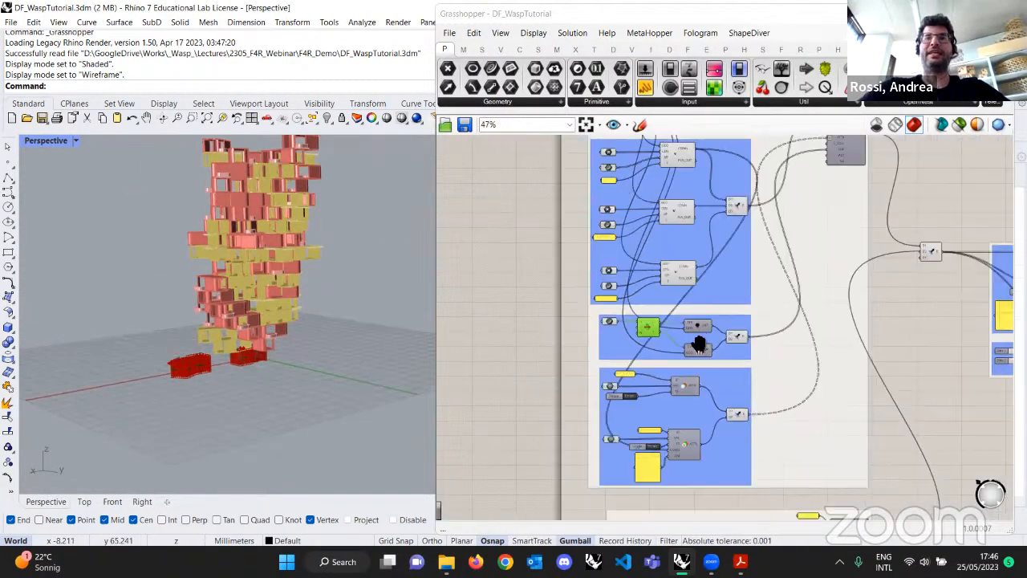
scroll(326, 161, up, 6)
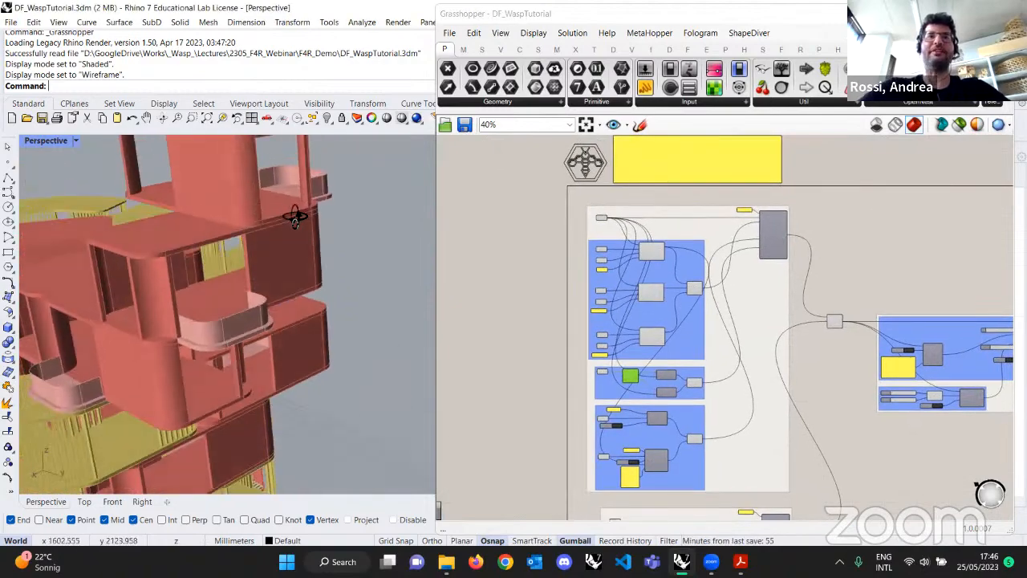
right_drag(317, 233, 361, 215)
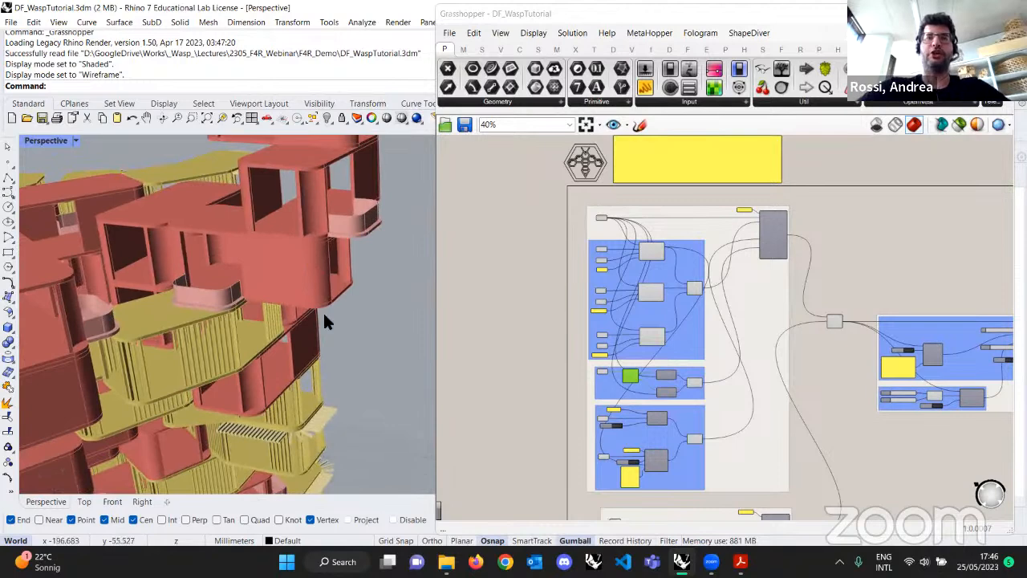
right_drag(324, 321, 280, 369)
scroll(717, 406, down, 3)
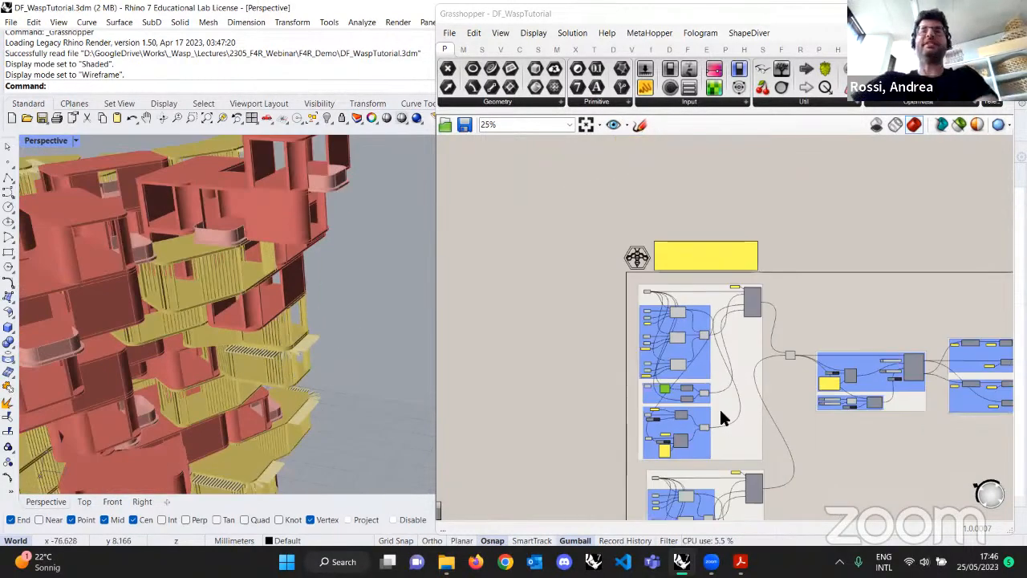
Examine BLOCK1's skeleton and balcony attribute definitions alongside the balconies placed on the aggregated modules.
scroll(639, 353, up, 5)
scroll(581, 386, up, 4)
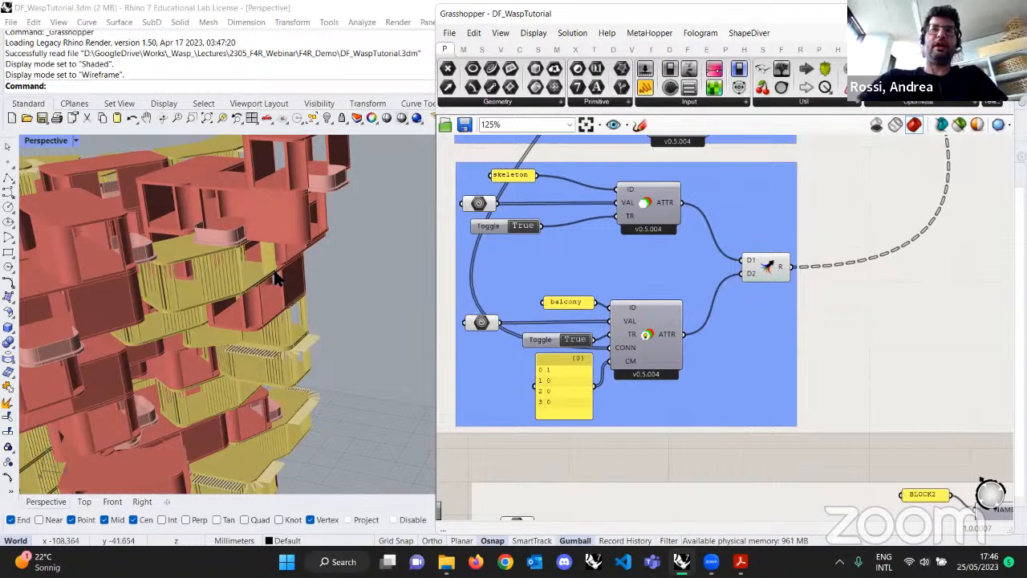
right_drag(302, 269, 224, 318)
right_drag(207, 244, 199, 273)
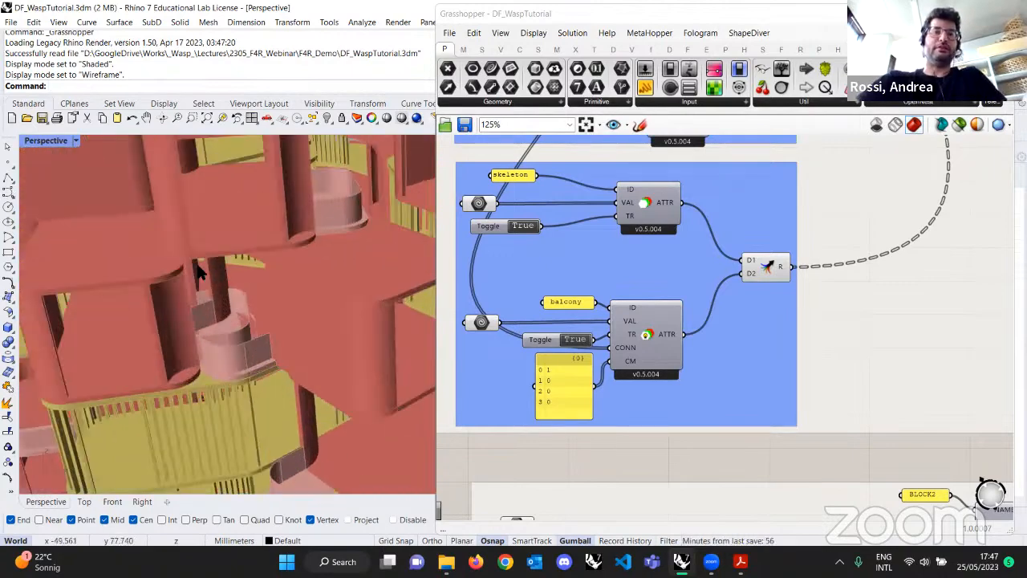
right_drag(200, 343, 311, 342)
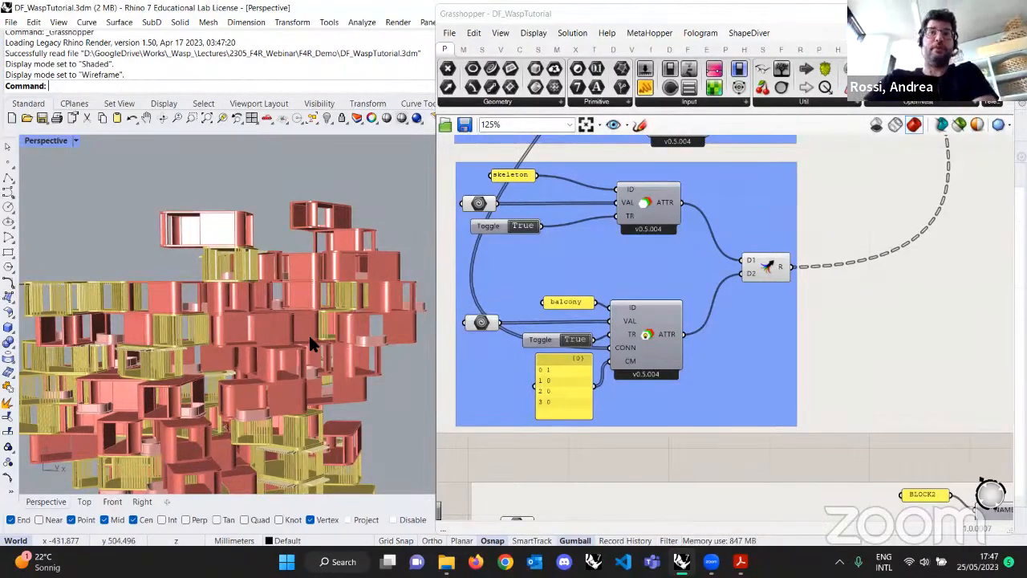
right_drag(306, 336, 275, 369)
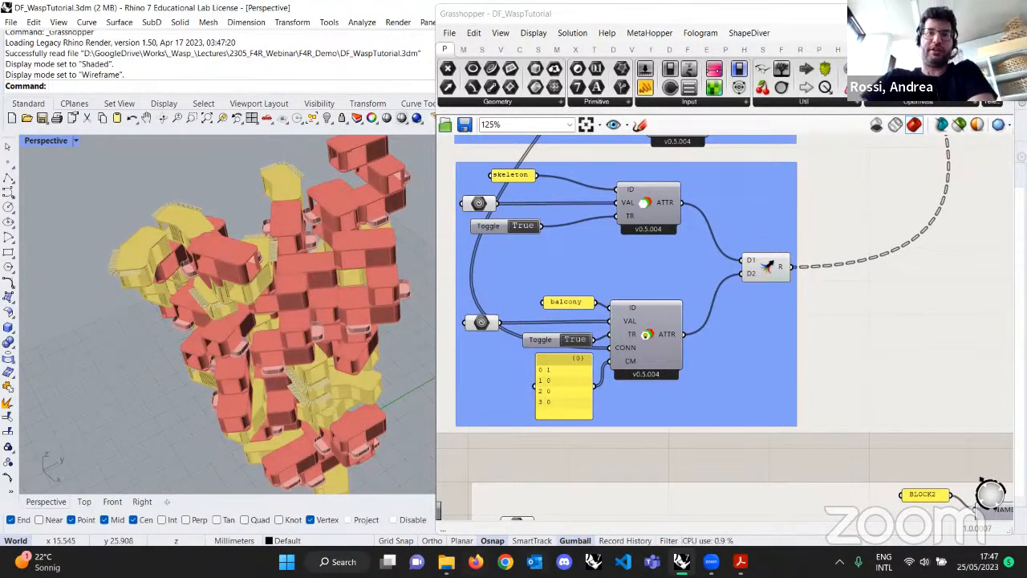
Open PatreonLog_01_TransformablePart.3dm from the F4R_Demo folder in Rhino in place of the current model.
click(446, 561)
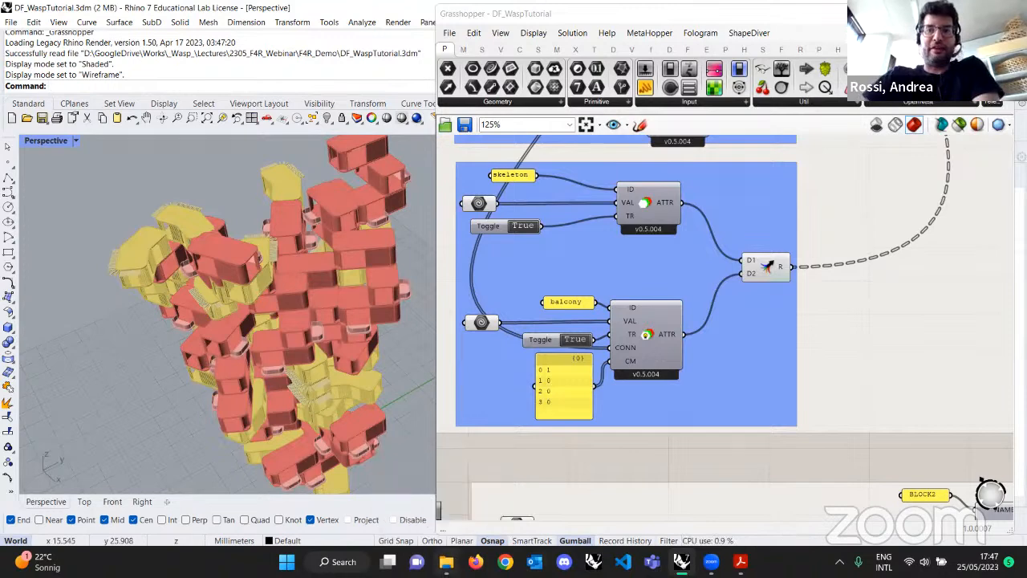
click(445, 343)
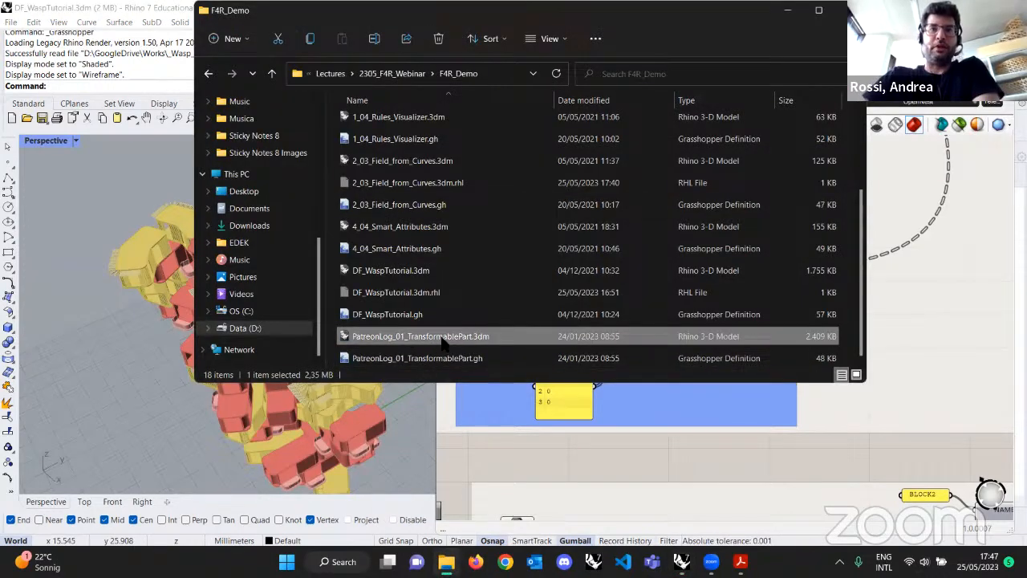
drag(405, 341, 150, 333)
click(593, 104)
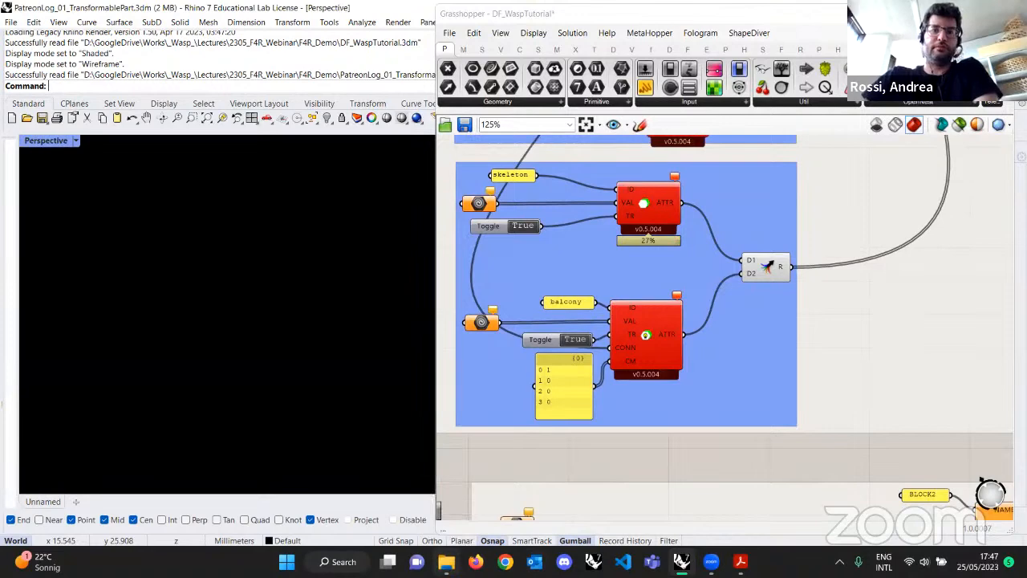
Load the PatreonLog_01_TransformablePart.gh definition from the F4R_Demo folder into Grasshopper and show its full layout.
click(446, 562)
drag(447, 359, 919, 476)
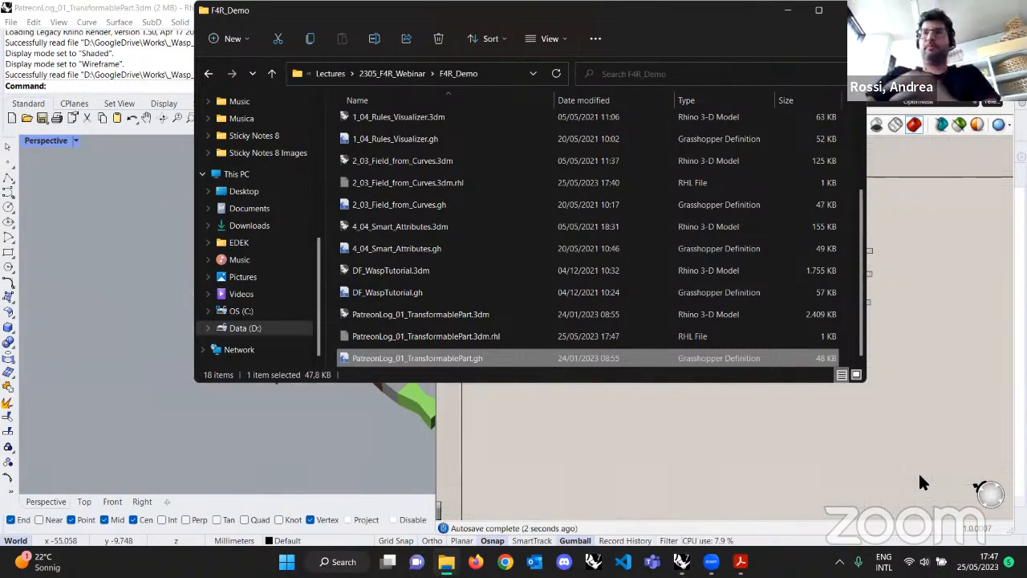
click(903, 337)
scroll(313, 343, down, 7)
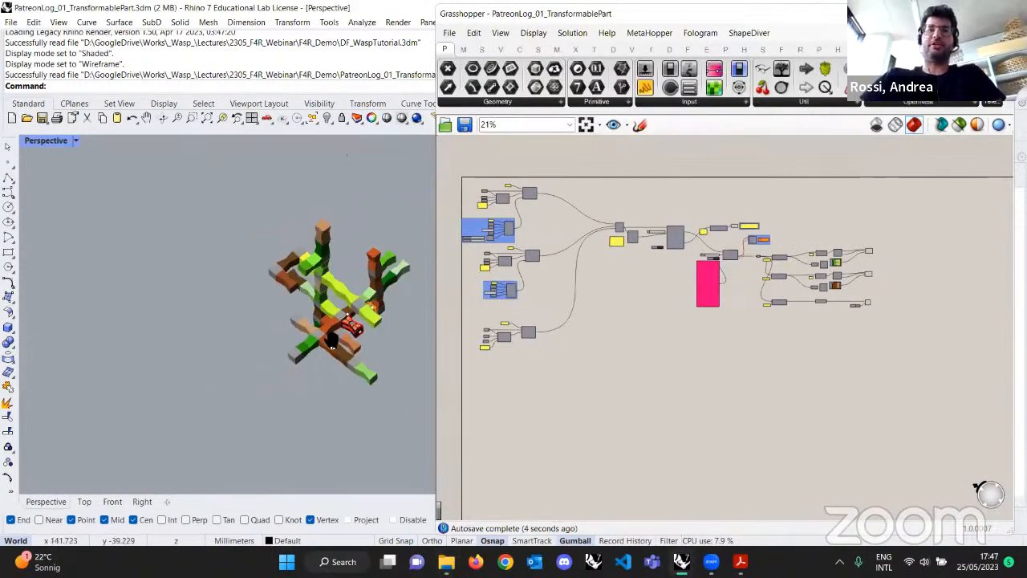
Examine the branching aggregation of coloured transformable parts and the gene pool feeding its definition.
right_drag(313, 344, 277, 365)
scroll(269, 294, up, 6)
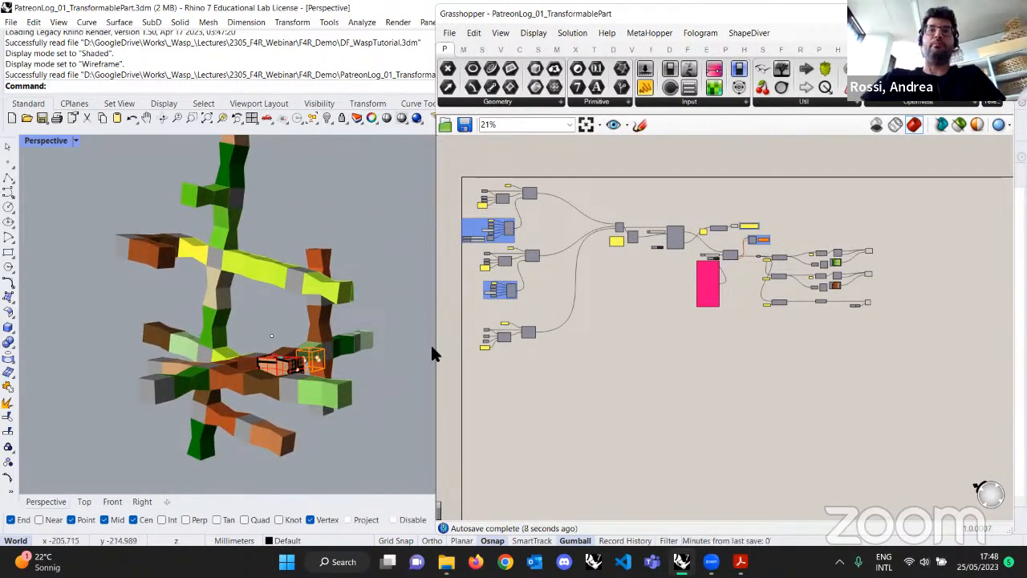
scroll(688, 290, up, 4)
scroll(687, 285, up, 2)
right_drag(672, 329, 631, 408)
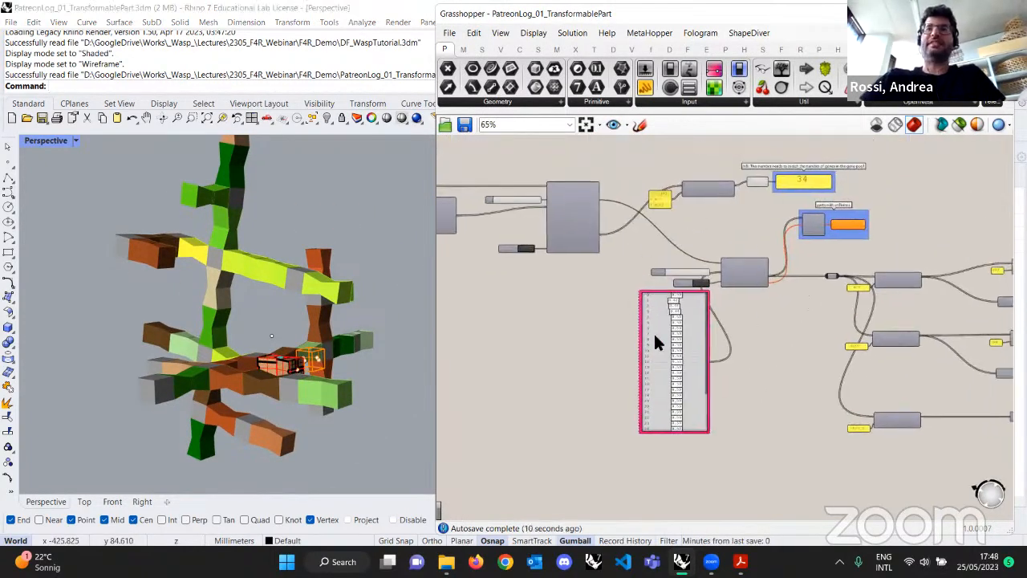
Examine the part definitions feeding the aggregation, including their highlighted groups, alongside the coloured model.
scroll(621, 315, down, 1)
right_drag(618, 304, 678, 309)
right_drag(288, 264, 270, 303)
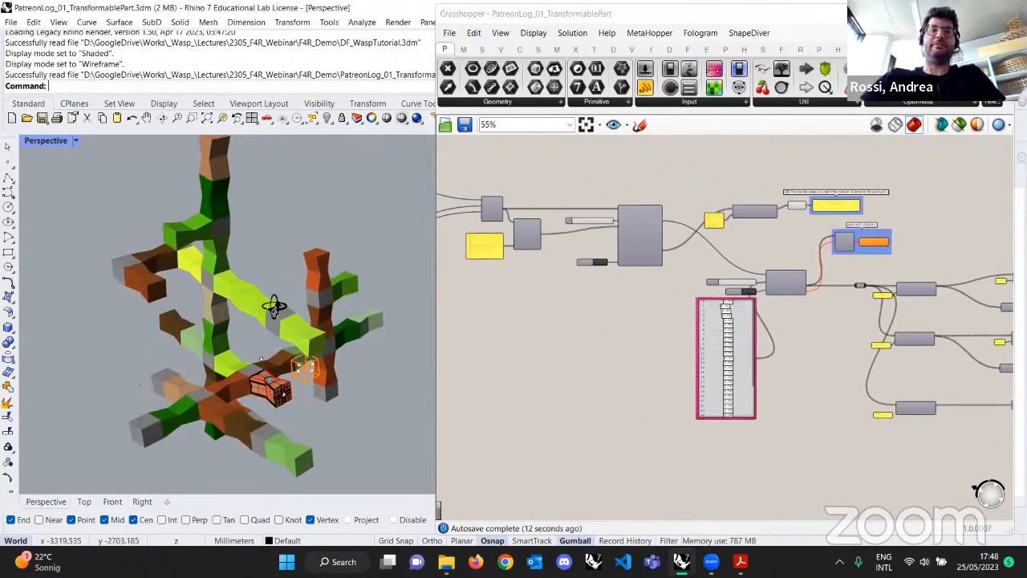
right_drag(615, 332, 700, 357)
scroll(701, 357, down, 3)
right_drag(714, 321, 887, 319)
scroll(588, 316, up, 3)
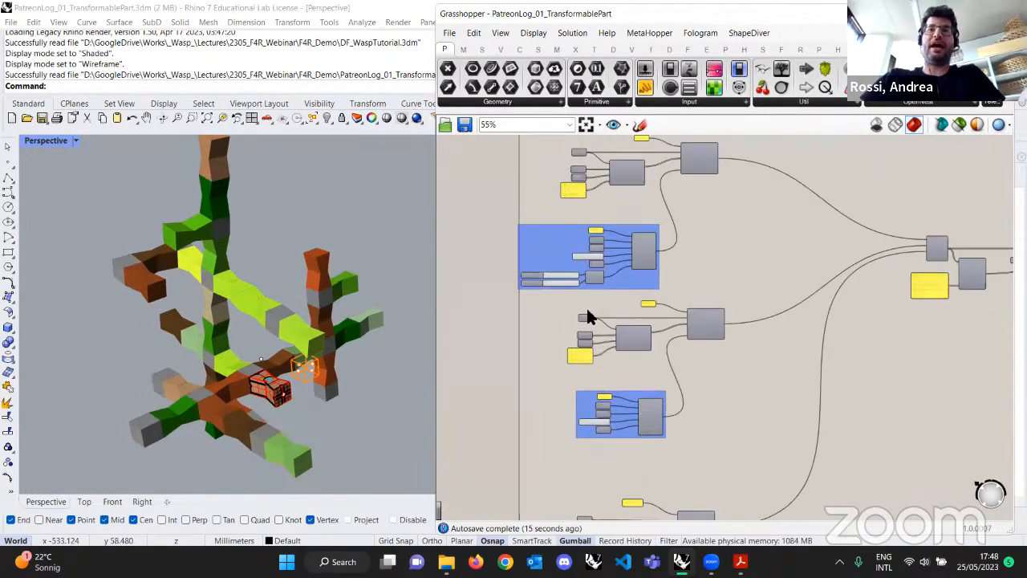
scroll(635, 238, up, 4)
scroll(623, 265, down, 1)
scroll(624, 267, down, 1)
right_drag(317, 341, 341, 309)
scroll(210, 300, down, 4)
right_drag(212, 300, 248, 272)
Set gene 5 in the gene pool to 0.39, varying it in both directions to transform the aggregated parts.
right_drag(720, 348, 536, 364)
scroll(545, 363, down, 2)
right_drag(614, 358, 449, 330)
right_drag(816, 309, 586, 245)
scroll(586, 252, up, 3)
right_drag(794, 463, 622, 307)
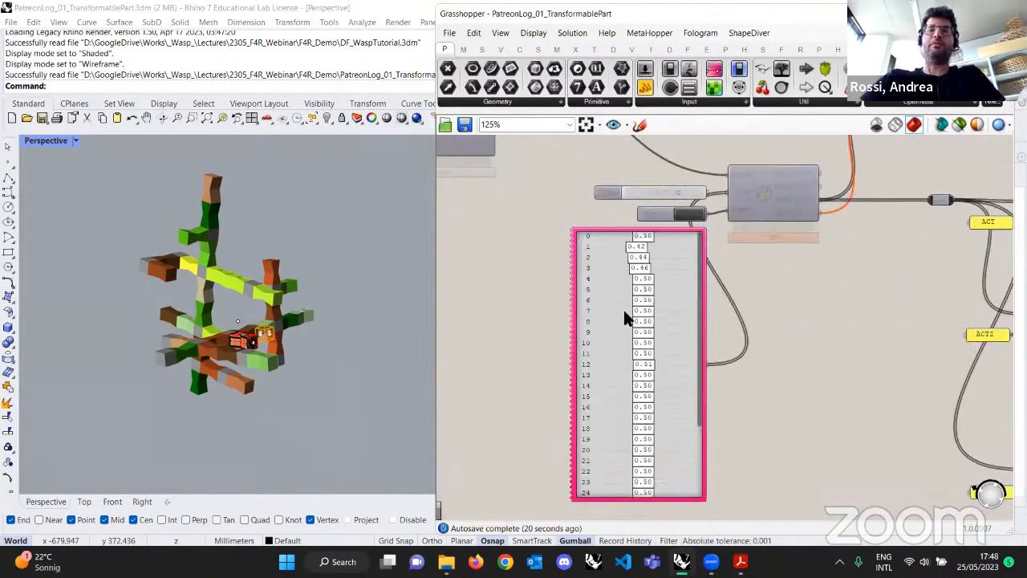
scroll(641, 296, up, 5)
drag(642, 295, 693, 296)
scroll(273, 313, up, 4)
right_drag(273, 313, 273, 288)
drag(678, 295, 588, 290)
scroll(648, 361, down, 4)
scroll(651, 363, down, 1)
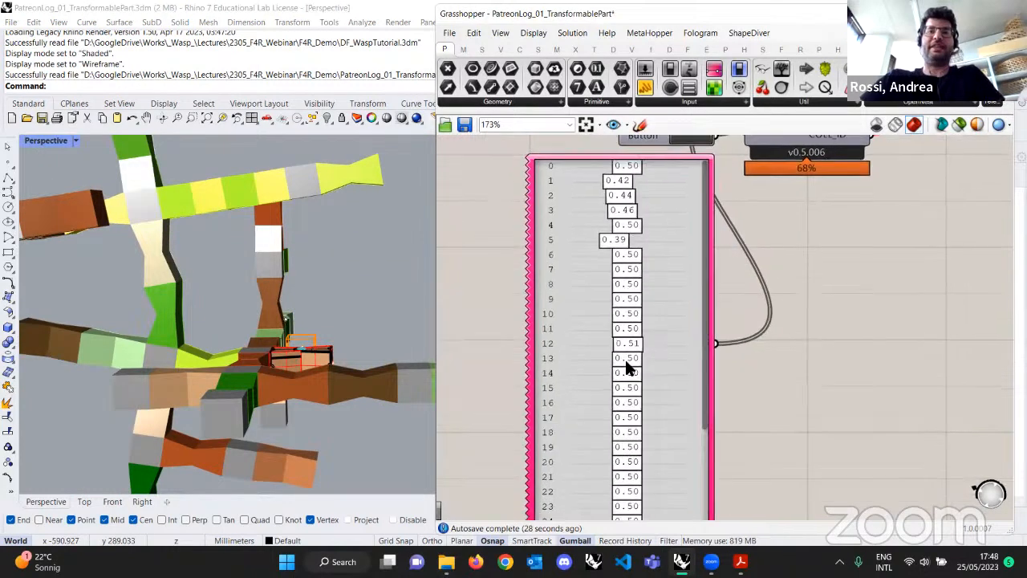
Set gene 13 in the gene pool to 0.71 and inspect the transformed aggregation.
drag(637, 362, 647, 360)
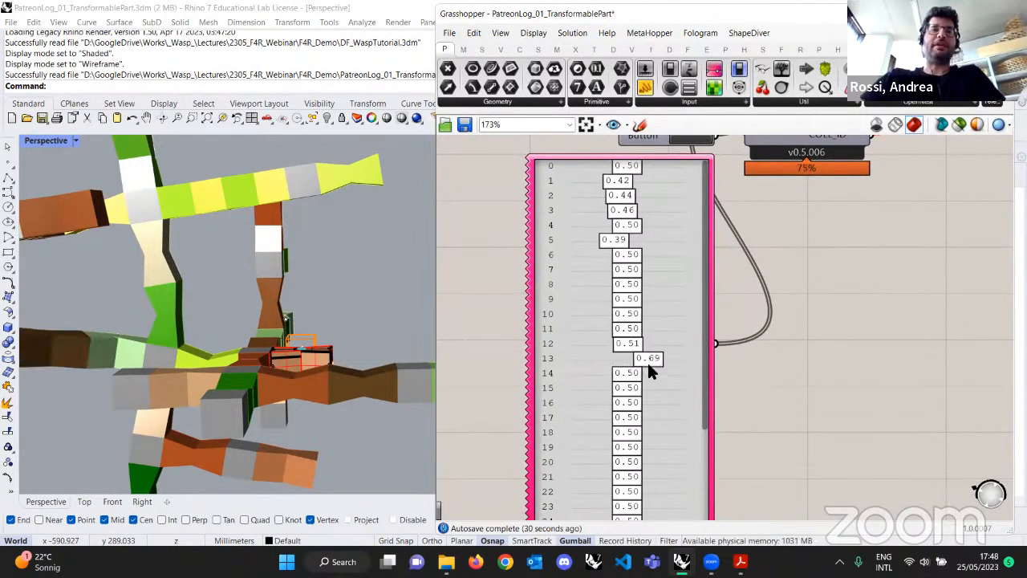
scroll(256, 375, down, 5)
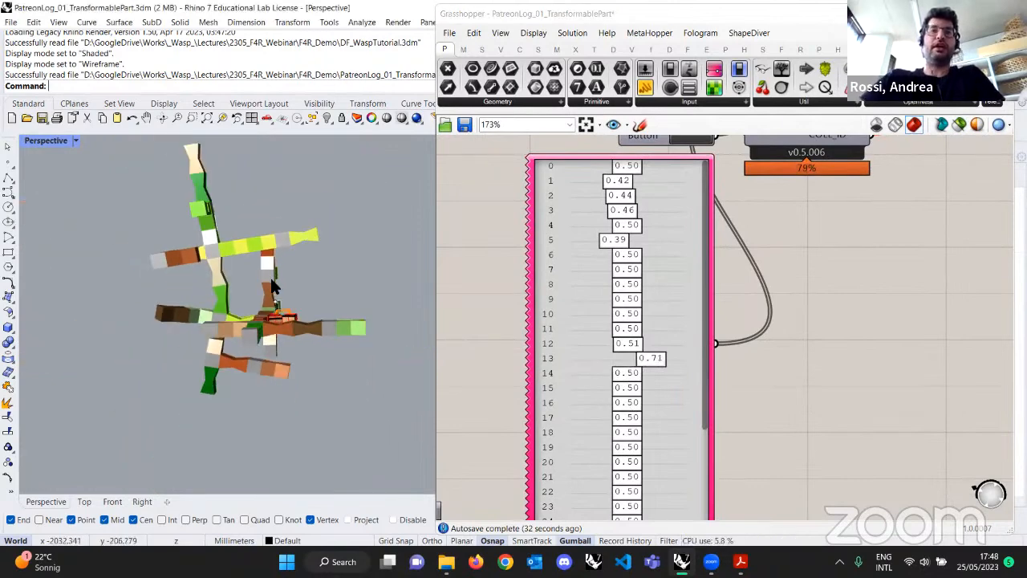
scroll(235, 325, up, 3)
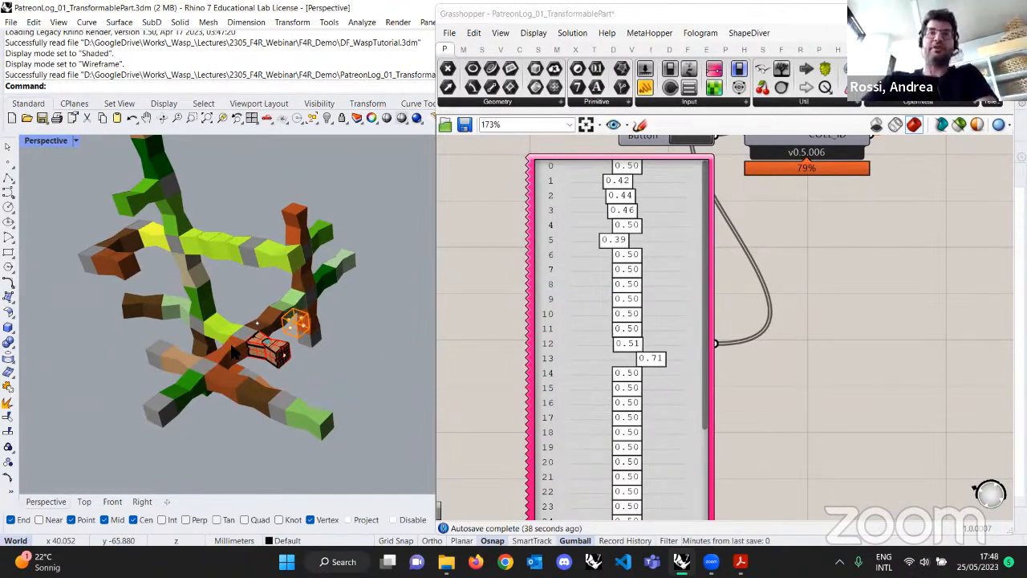
Set gene 22, further down the gene pool, to 0.68 to reshape the aggregation.
scroll(647, 309, down, 2)
right_drag(644, 383, 626, 345)
scroll(626, 346, up, 2)
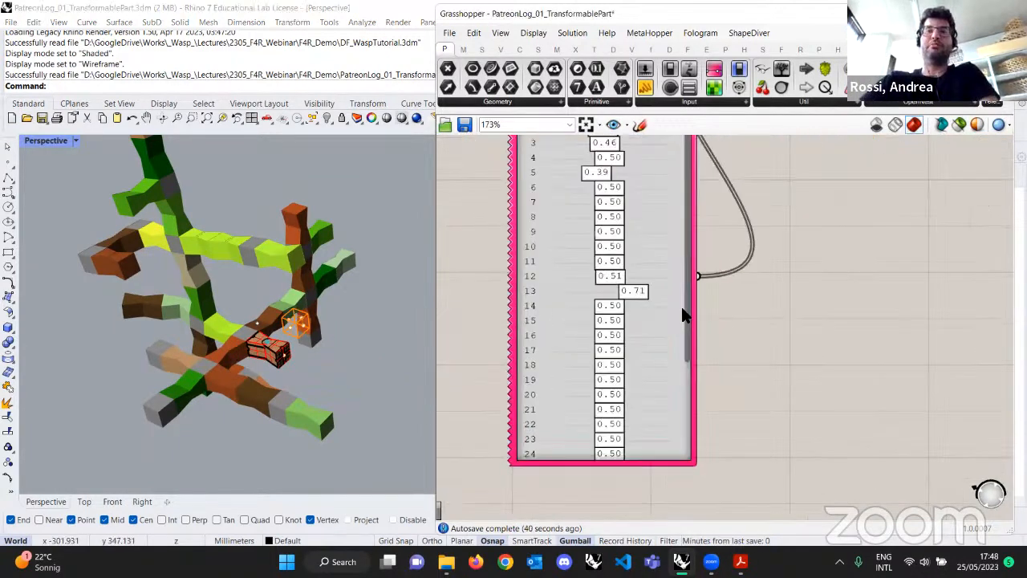
drag(681, 305, 682, 348)
drag(618, 368, 622, 367)
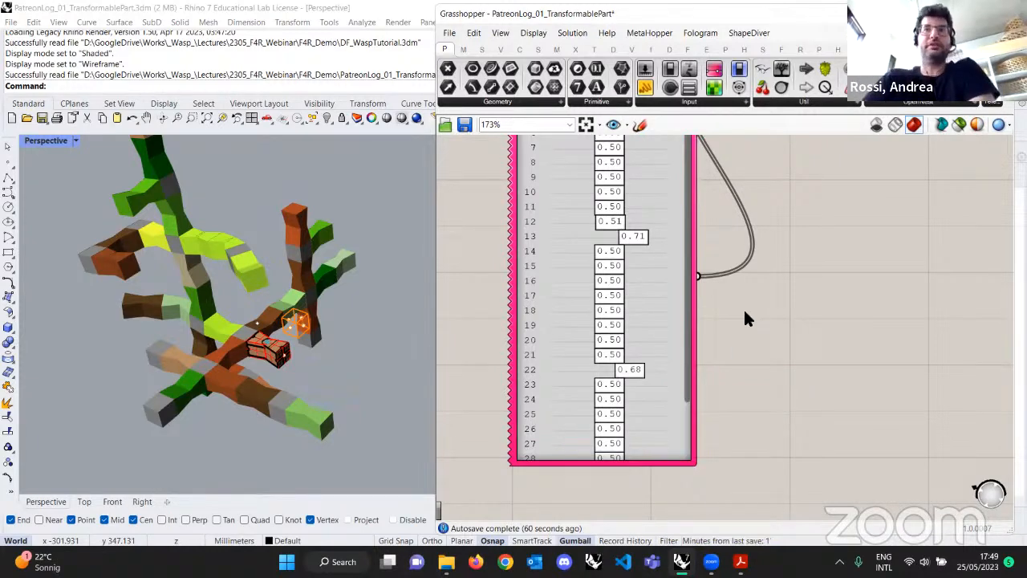
scroll(738, 317, down, 2)
scroll(740, 323, down, 1)
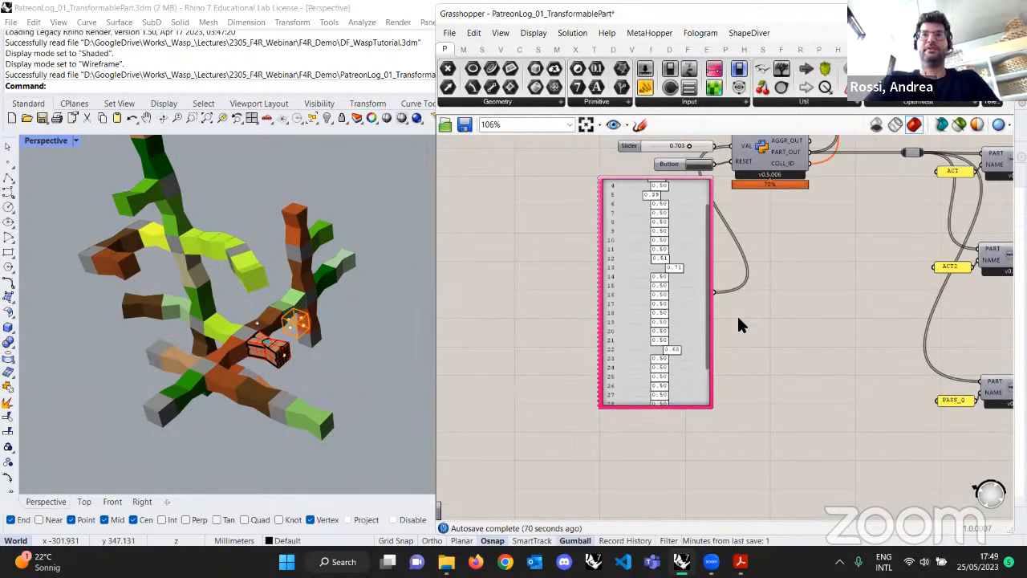